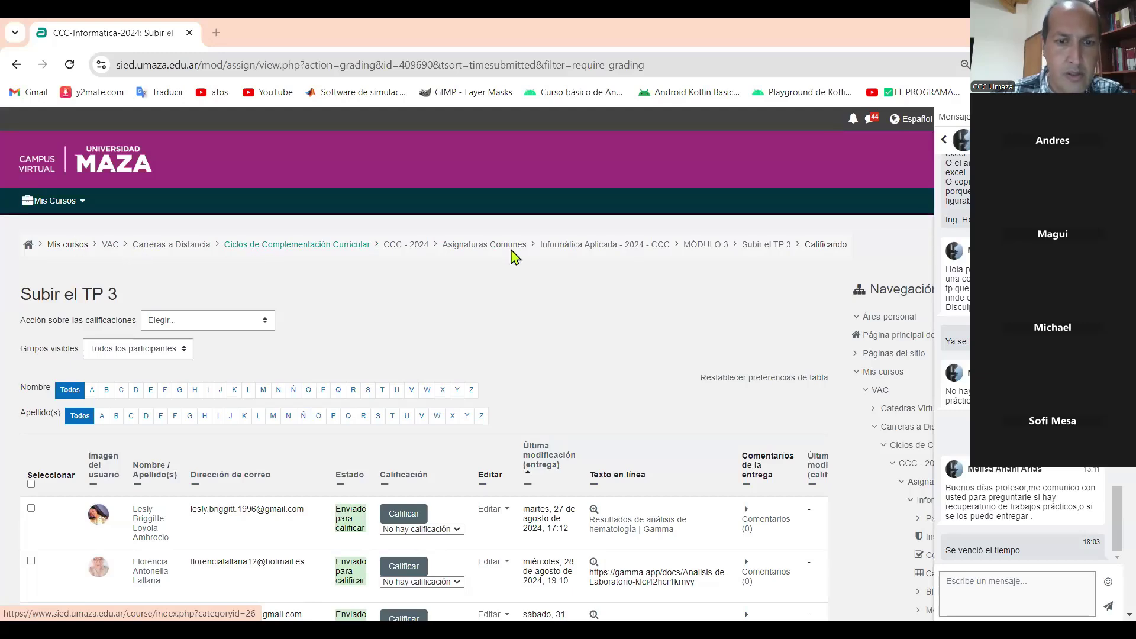
- Go back from the TP 3 grading page to the Informática Aplicada course and show Módulo 2
{"action": "key", "text": "alt+Left"}
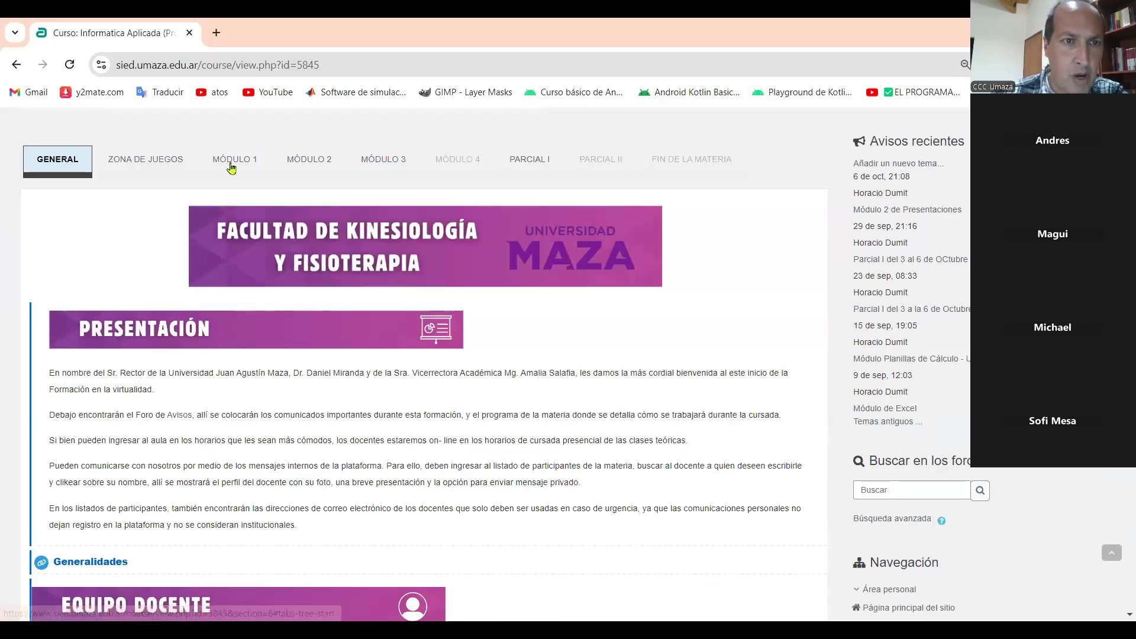
{"action": "left_click", "coordinate": [308, 166]}
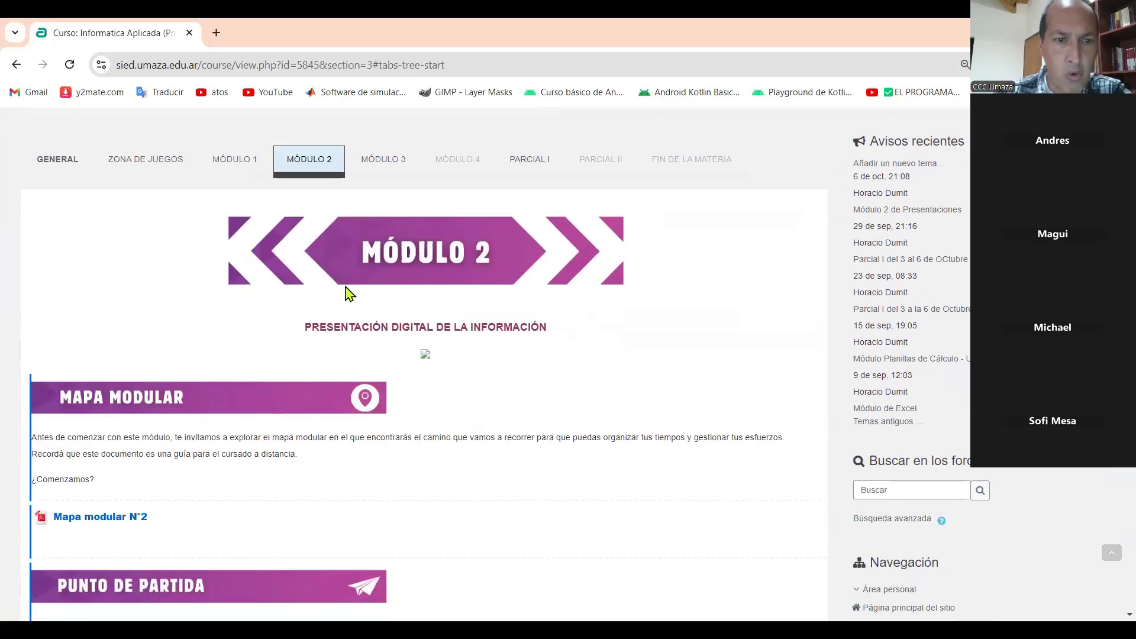
- Switch the course view to the Estudiante role
{"action": "scroll", "coordinate": [349, 293], "scroll_direction": "down", "scroll_amount": 5}
{"action": "scroll", "coordinate": [349, 293], "scroll_direction": "down", "scroll_amount": 3}
{"action": "scroll", "coordinate": [353, 283], "scroll_direction": "down", "scroll_amount": 2}
{"action": "scroll", "coordinate": [354, 283], "scroll_direction": "up", "scroll_amount": 2}
{"action": "scroll", "coordinate": [388, 271], "scroll_direction": "up", "scroll_amount": 6}
{"action": "scroll", "coordinate": [388, 271], "scroll_direction": "up", "scroll_amount": 4}
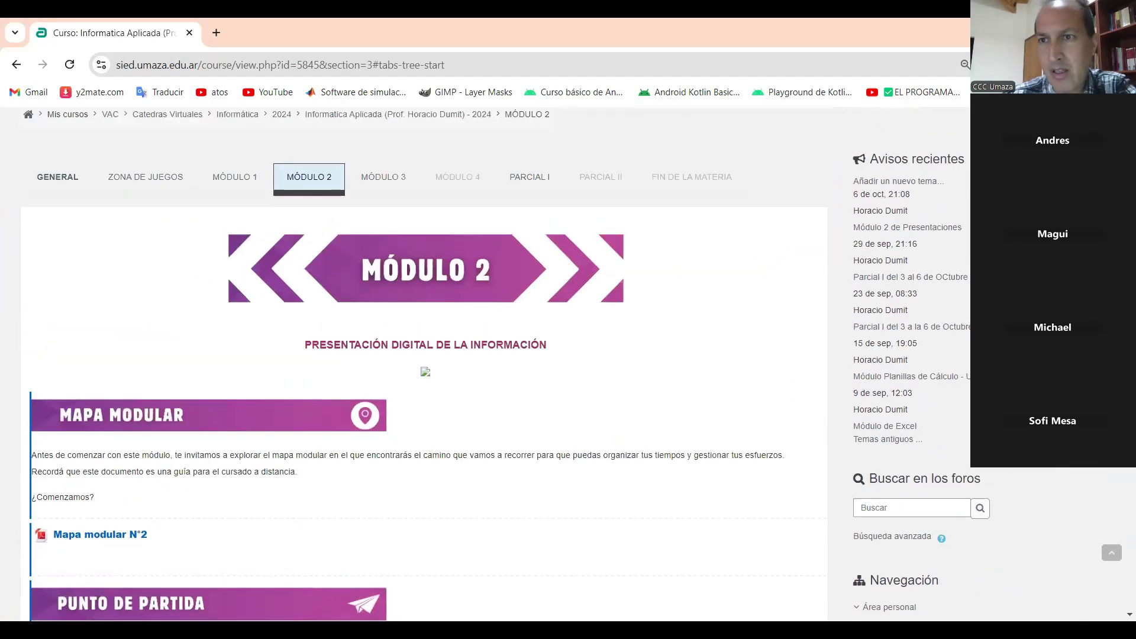
{"action": "scroll", "coordinate": [388, 271], "scroll_direction": "up", "scroll_amount": 2}
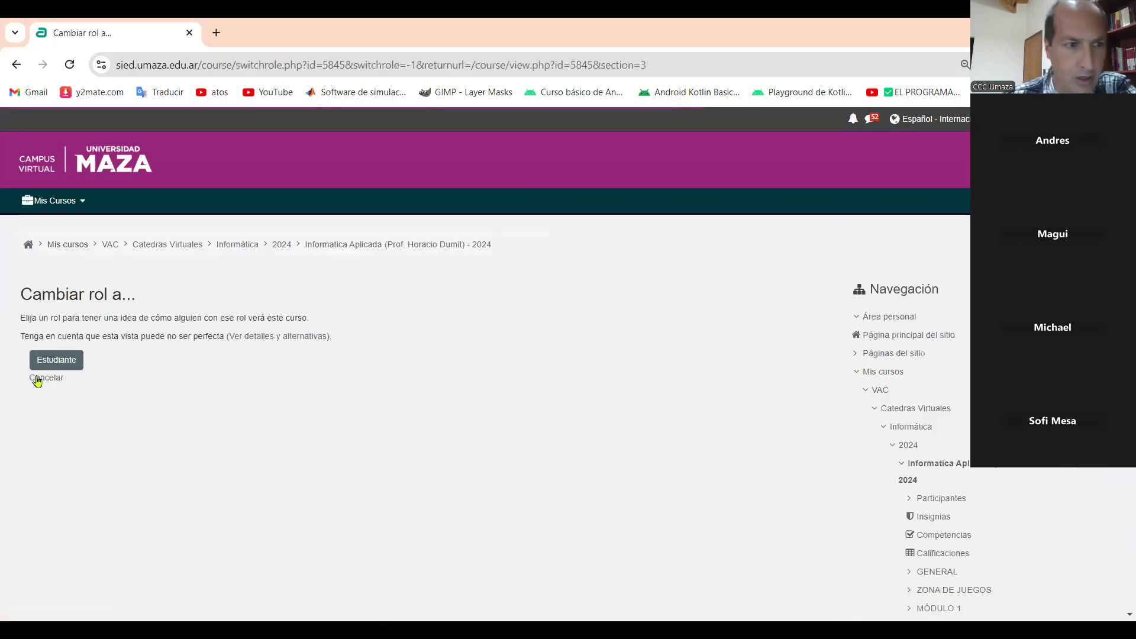
{"action": "left_click", "coordinate": [54, 361]}
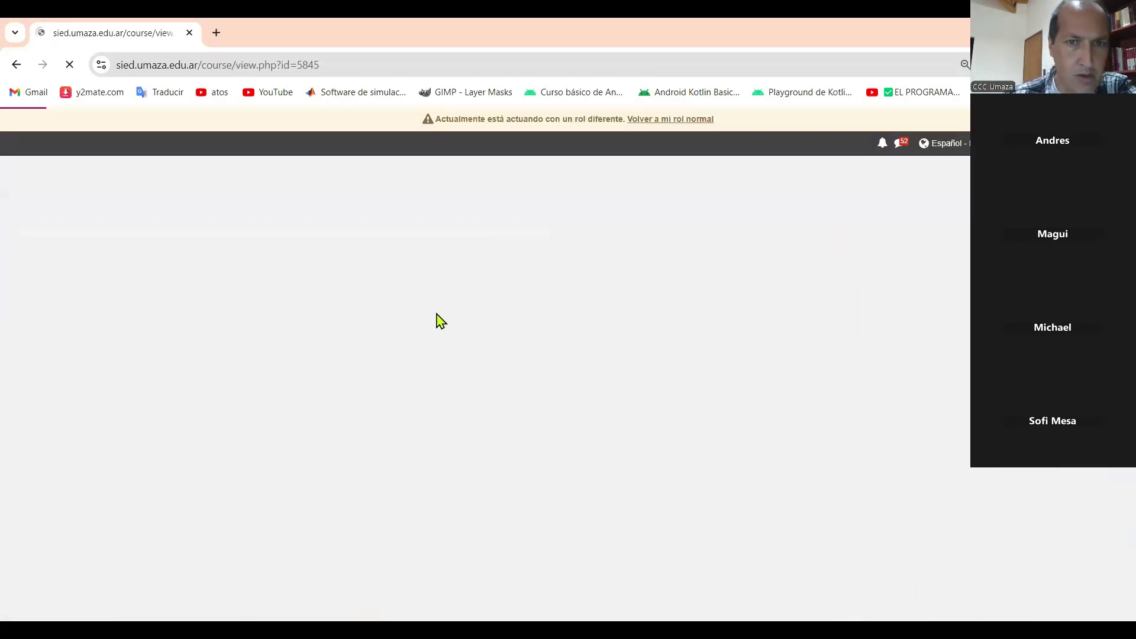
- Scroll through Módulo 2's personal-card task, interactive example card and presentation-card forum
{"action": "scroll", "coordinate": [432, 329], "scroll_direction": "down", "scroll_amount": 3}
{"action": "scroll", "coordinate": [432, 329], "scroll_direction": "down", "scroll_amount": 2}
{"action": "scroll", "coordinate": [432, 330], "scroll_direction": "down", "scroll_amount": 2}
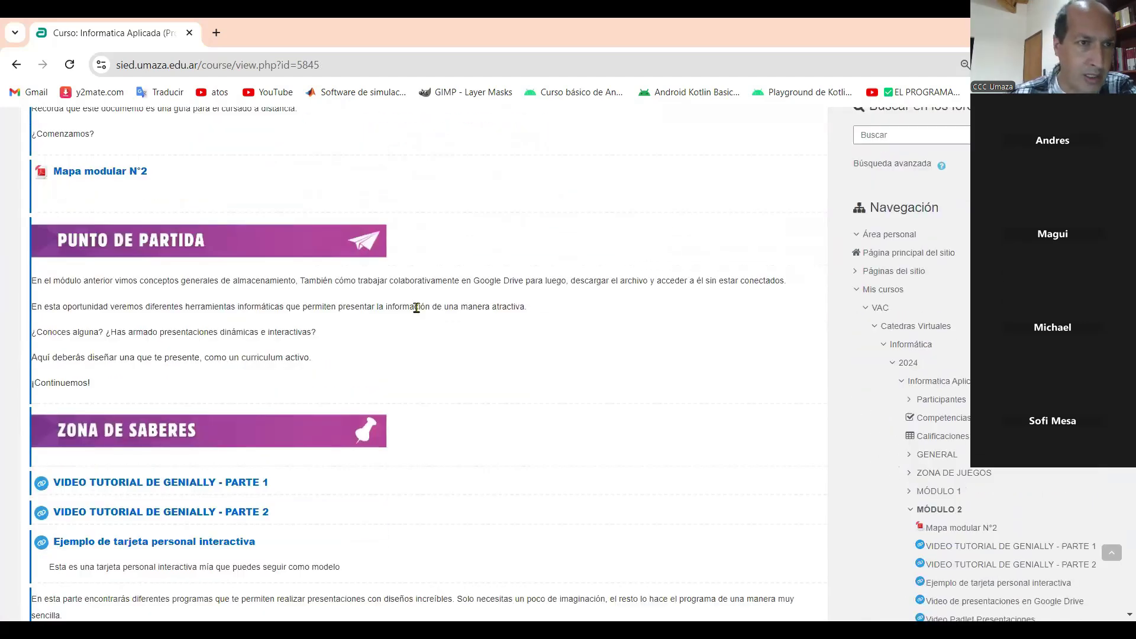
{"action": "scroll", "coordinate": [296, 313], "scroll_direction": "down", "scroll_amount": 2}
{"action": "scroll", "coordinate": [148, 284], "scroll_direction": "up", "scroll_amount": 3}
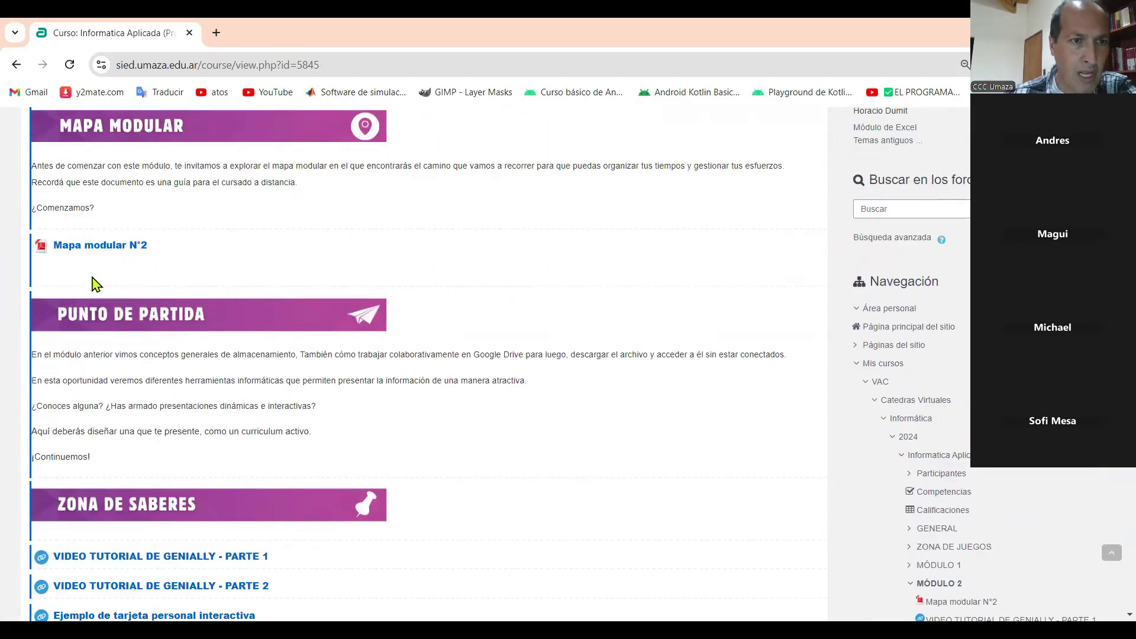
{"action": "scroll", "coordinate": [125, 302], "scroll_direction": "down", "scroll_amount": 2}
{"action": "scroll", "coordinate": [149, 352], "scroll_direction": "down", "scroll_amount": 2}
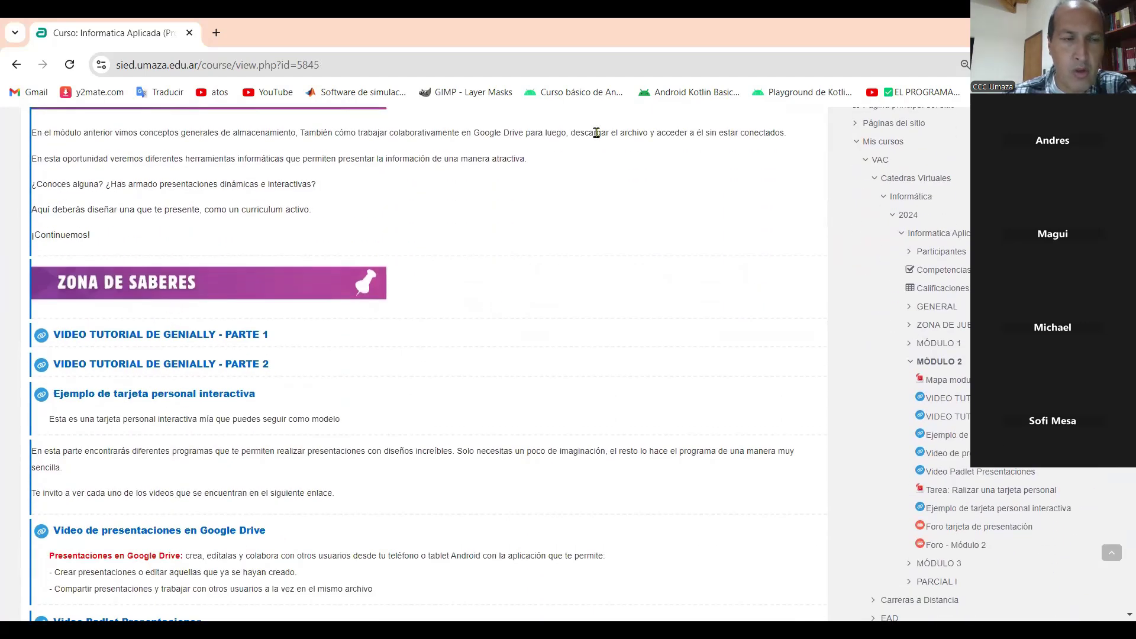
{"action": "scroll", "coordinate": [261, 327], "scroll_direction": "down", "scroll_amount": 2}
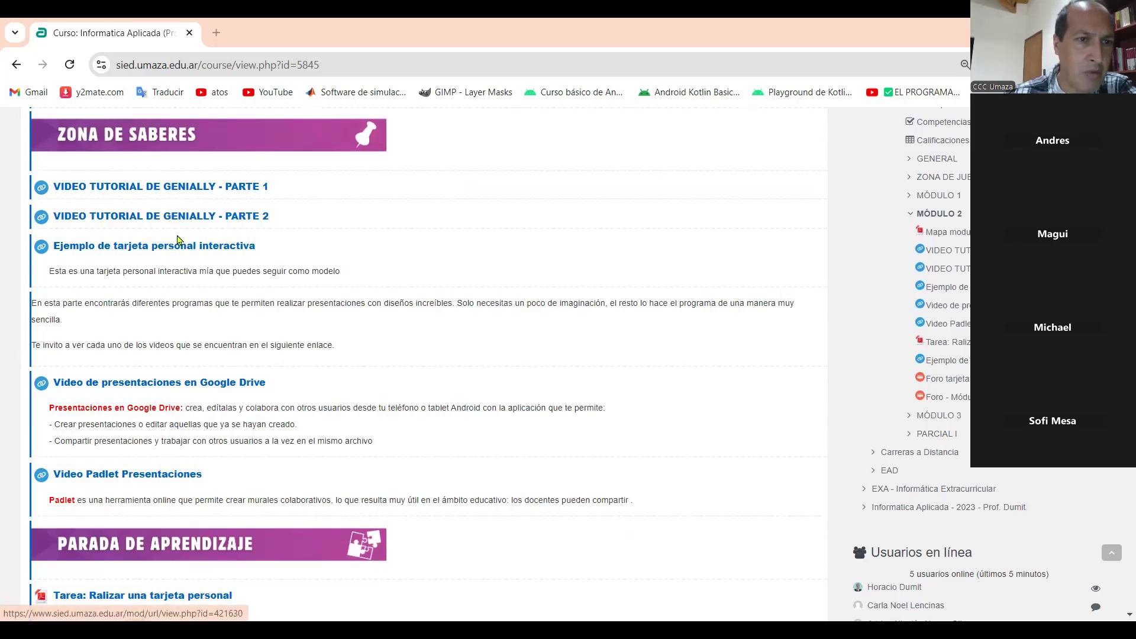
{"action": "scroll", "coordinate": [148, 375], "scroll_direction": "down", "scroll_amount": 1}
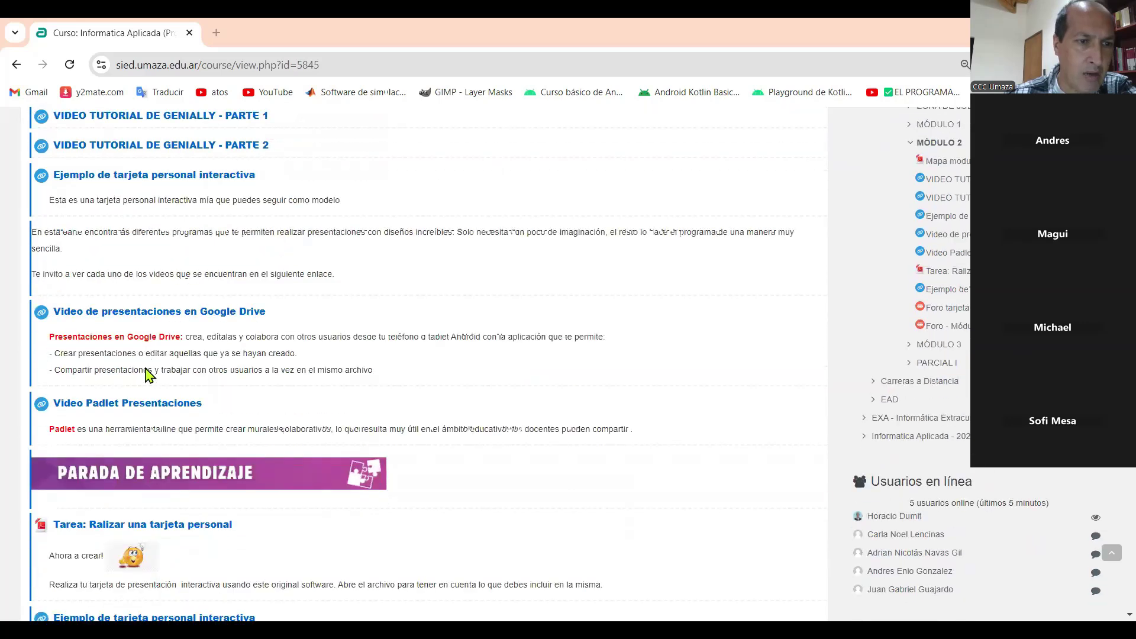
{"action": "scroll", "coordinate": [148, 375], "scroll_direction": "down", "scroll_amount": 1}
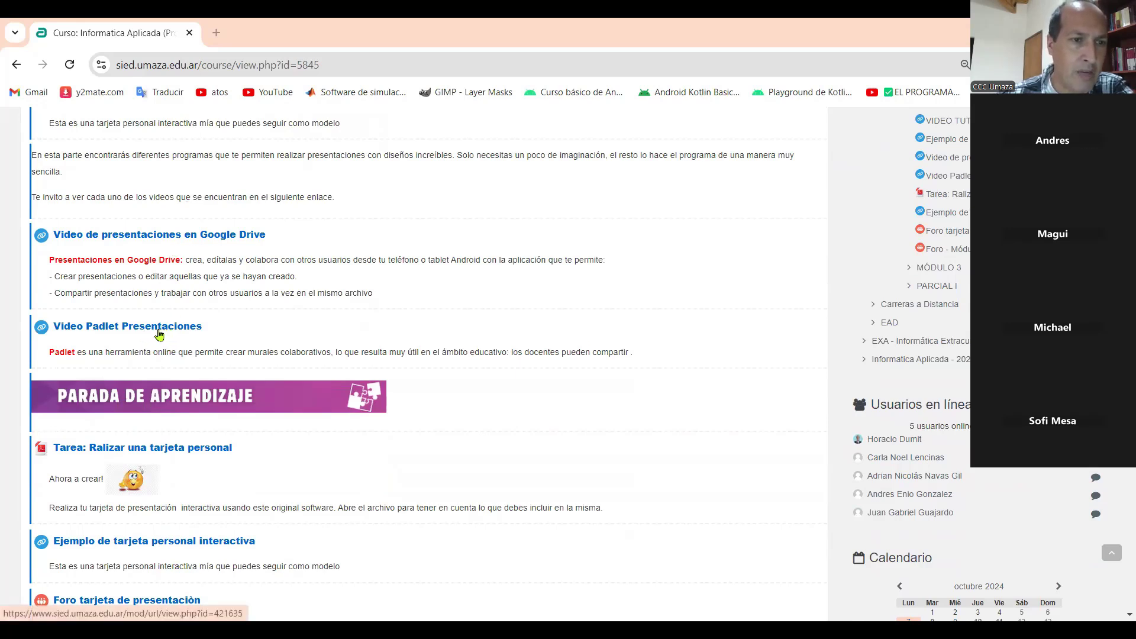
{"action": "scroll", "coordinate": [180, 260], "scroll_direction": "down", "scroll_amount": 1}
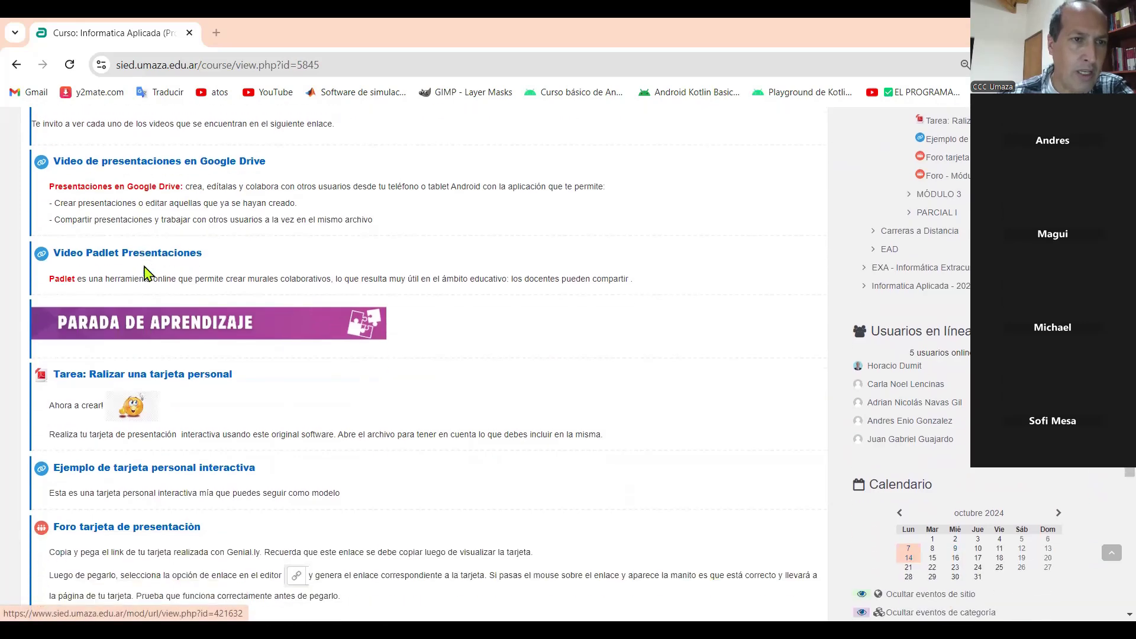
{"action": "scroll", "coordinate": [155, 282], "scroll_direction": "down", "scroll_amount": 2}
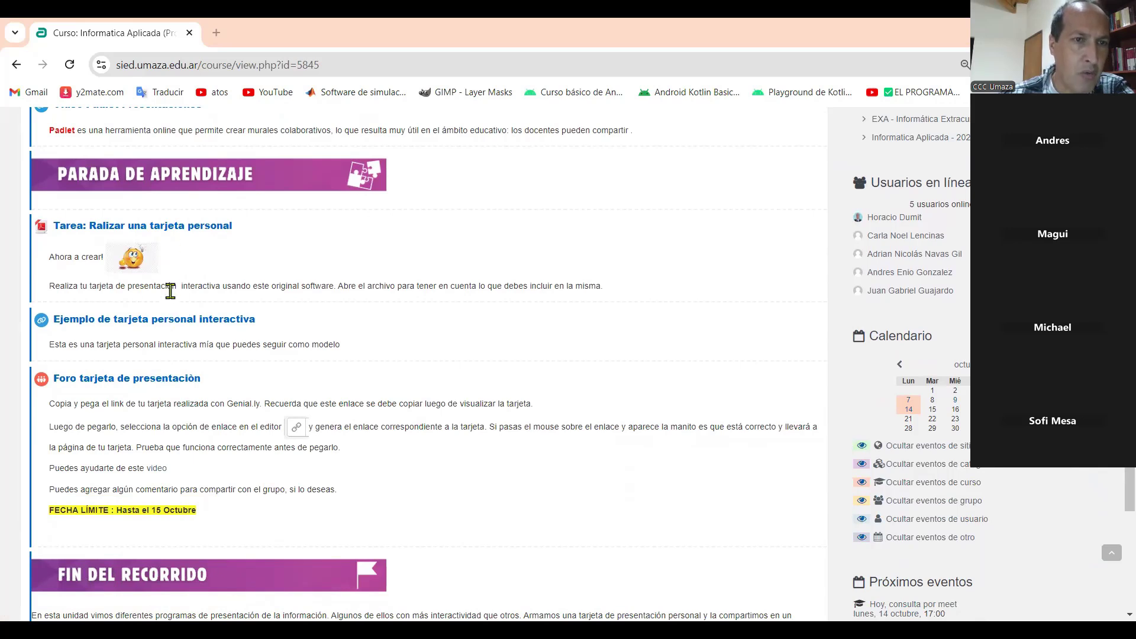
- Scroll back through the Módulo 2 sections and open the Video Padlet Presentaciones YouTube video
{"action": "scroll", "coordinate": [166, 289], "scroll_direction": "down", "scroll_amount": 1}
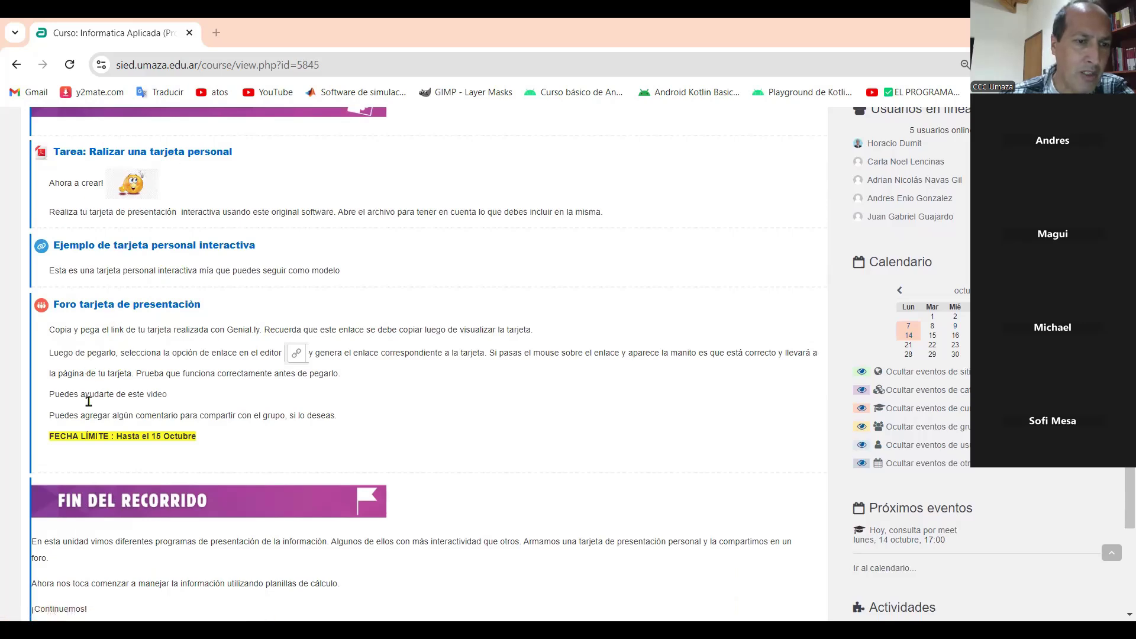
{"action": "scroll", "coordinate": [146, 400], "scroll_direction": "up", "scroll_amount": 1}
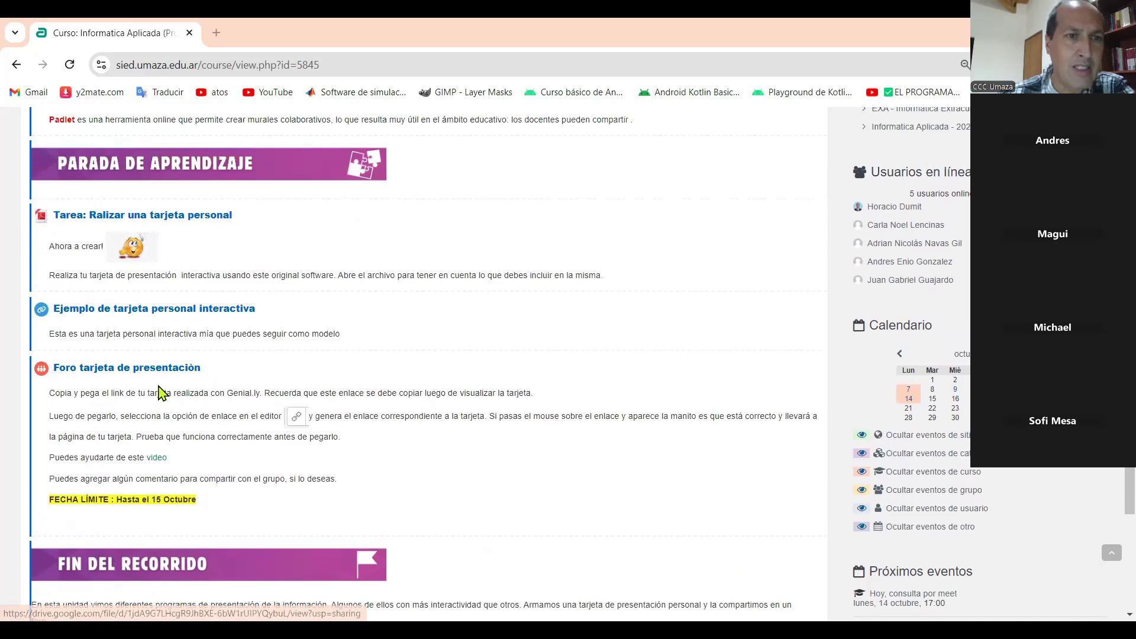
{"action": "scroll", "coordinate": [159, 391], "scroll_direction": "up", "scroll_amount": 2}
{"action": "scroll", "coordinate": [164, 386], "scroll_direction": "up", "scroll_amount": 2}
{"action": "scroll", "coordinate": [173, 348], "scroll_direction": "up", "scroll_amount": 1}
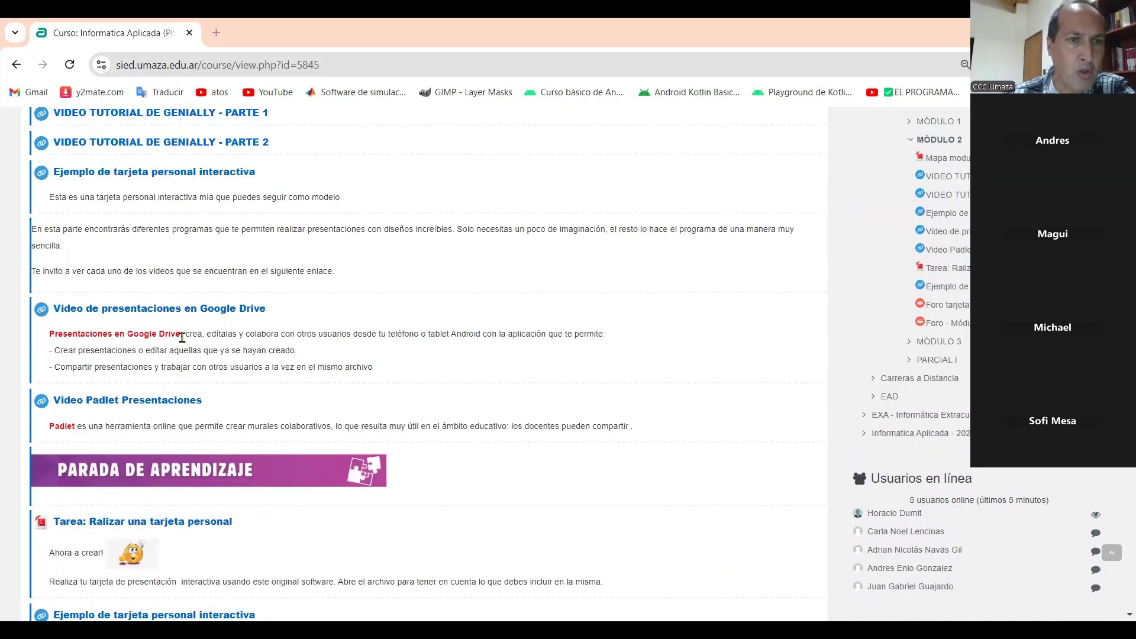
{"action": "scroll", "coordinate": [188, 314], "scroll_direction": "up", "scroll_amount": 1}
{"action": "scroll", "coordinate": [194, 308], "scroll_direction": "up", "scroll_amount": 1}
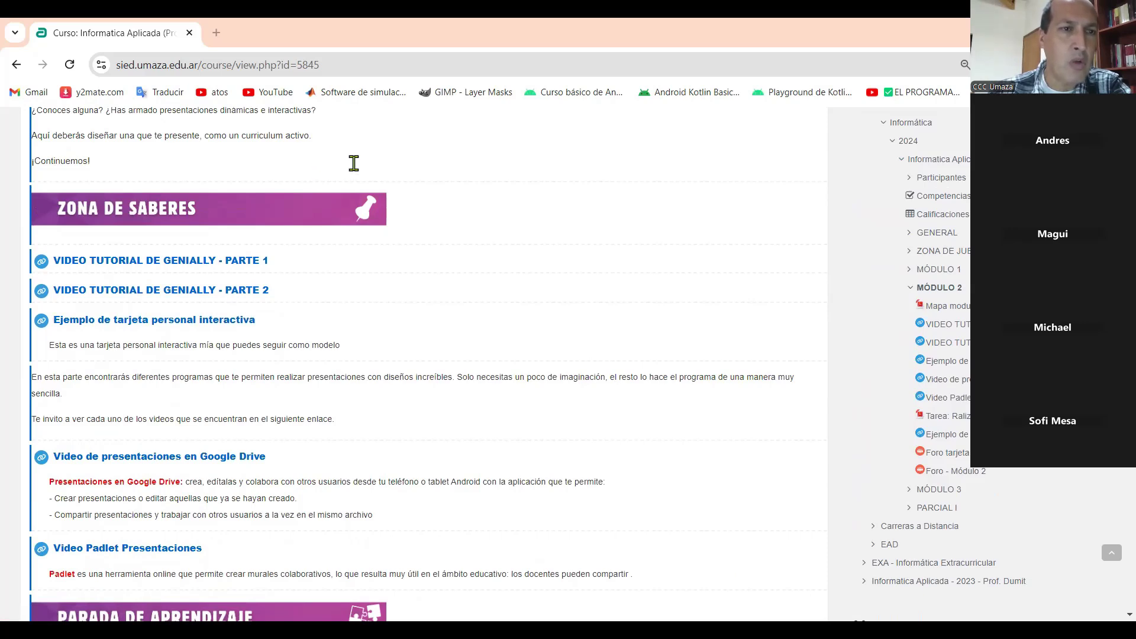
{"action": "scroll", "coordinate": [335, 176], "scroll_direction": "up", "scroll_amount": 1}
{"action": "scroll", "coordinate": [335, 176], "scroll_direction": "up", "scroll_amount": 1}
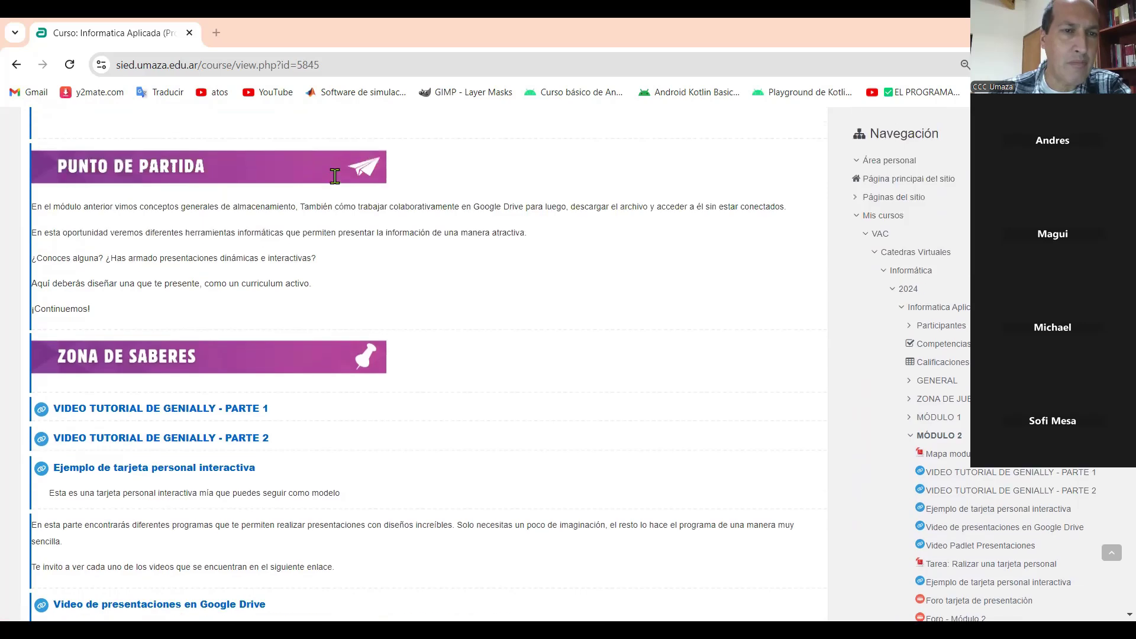
{"action": "scroll", "coordinate": [306, 202], "scroll_direction": "down", "scroll_amount": 3}
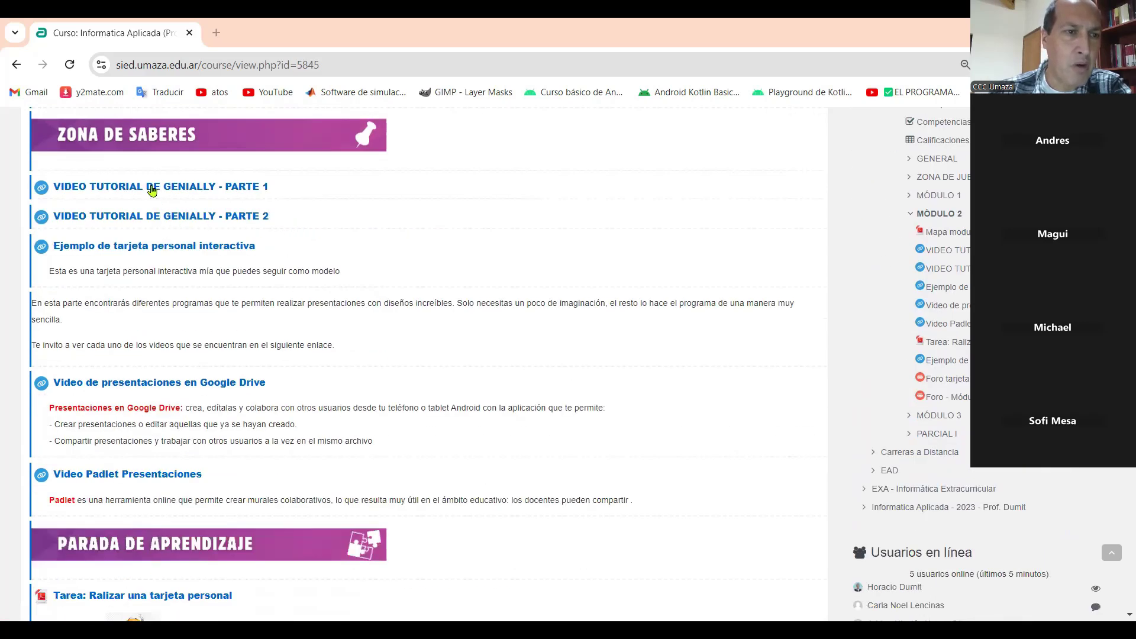
{"action": "scroll", "coordinate": [151, 373], "scroll_direction": "down", "scroll_amount": 1}
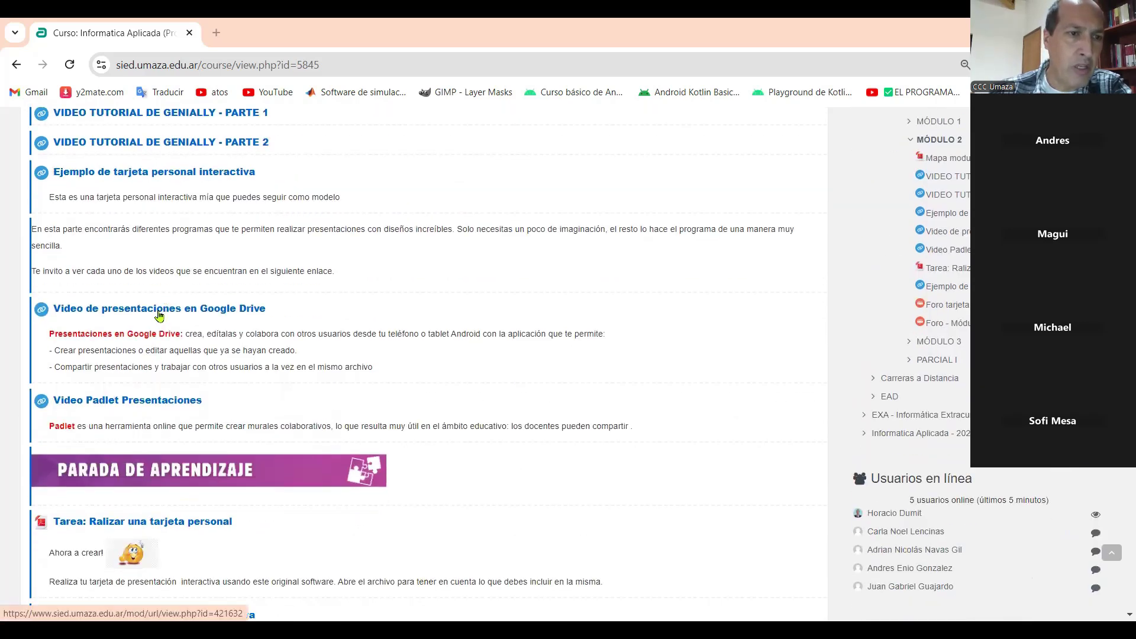
{"action": "left_click", "coordinate": [143, 406]}
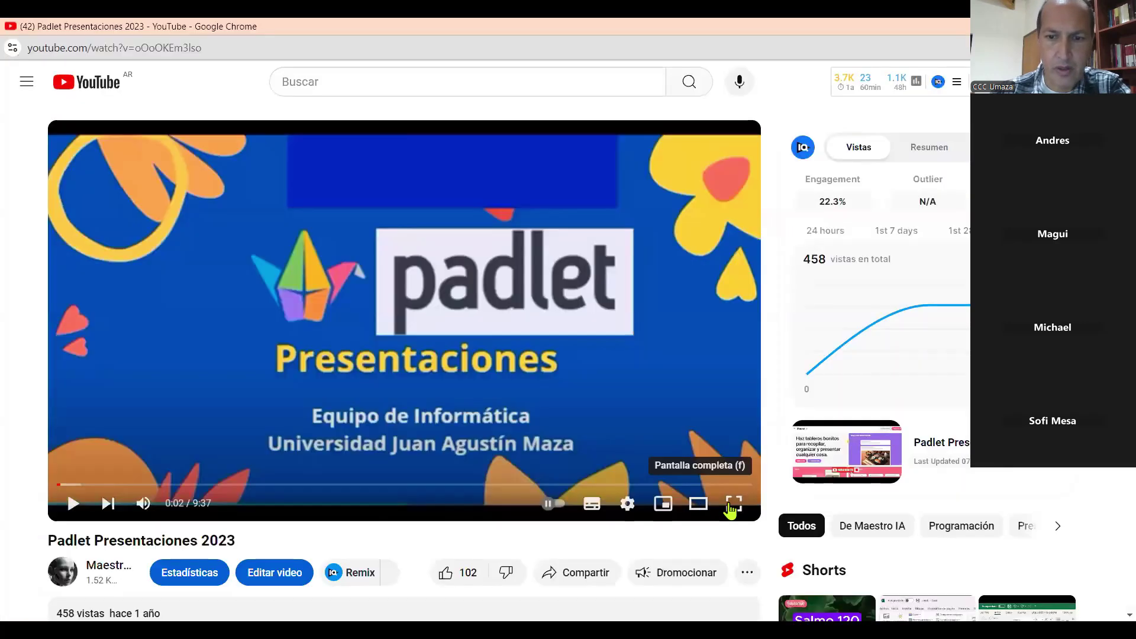
- Play the Padlet Presentaciones 2023 YouTube video in full screen
{"action": "left_click", "coordinate": [731, 504]}
{"action": "left_click", "coordinate": [258, 386]}
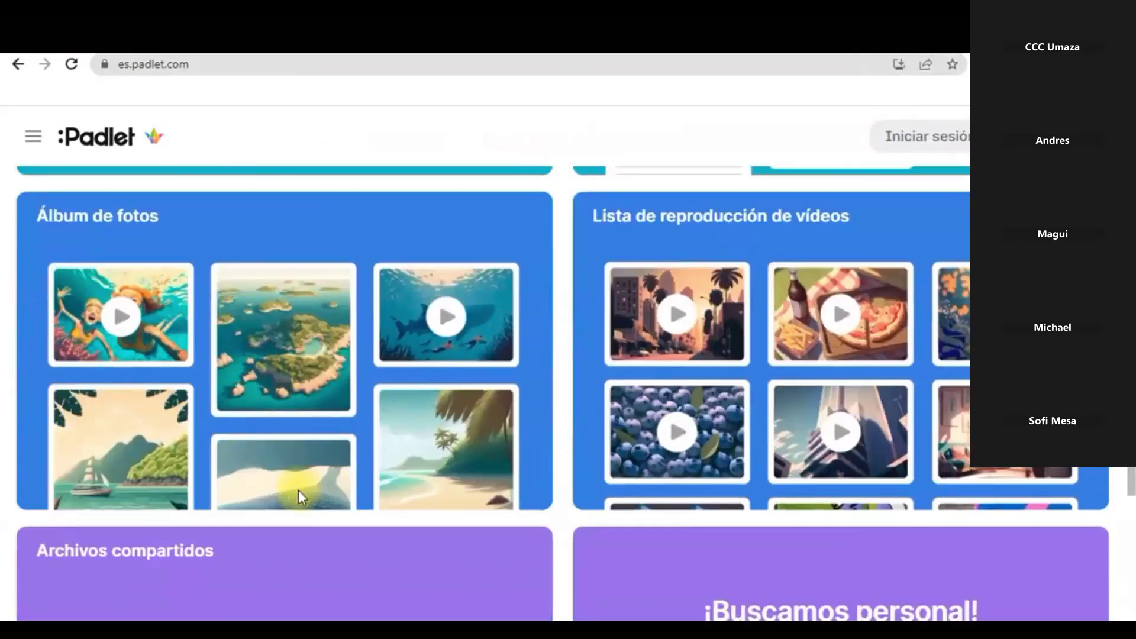
- Scroll through Padlet's example board types, then go to the Registrarse sign-up page
{"action": "scroll", "coordinate": [196, 355], "scroll_direction": "down", "scroll_amount": 2}
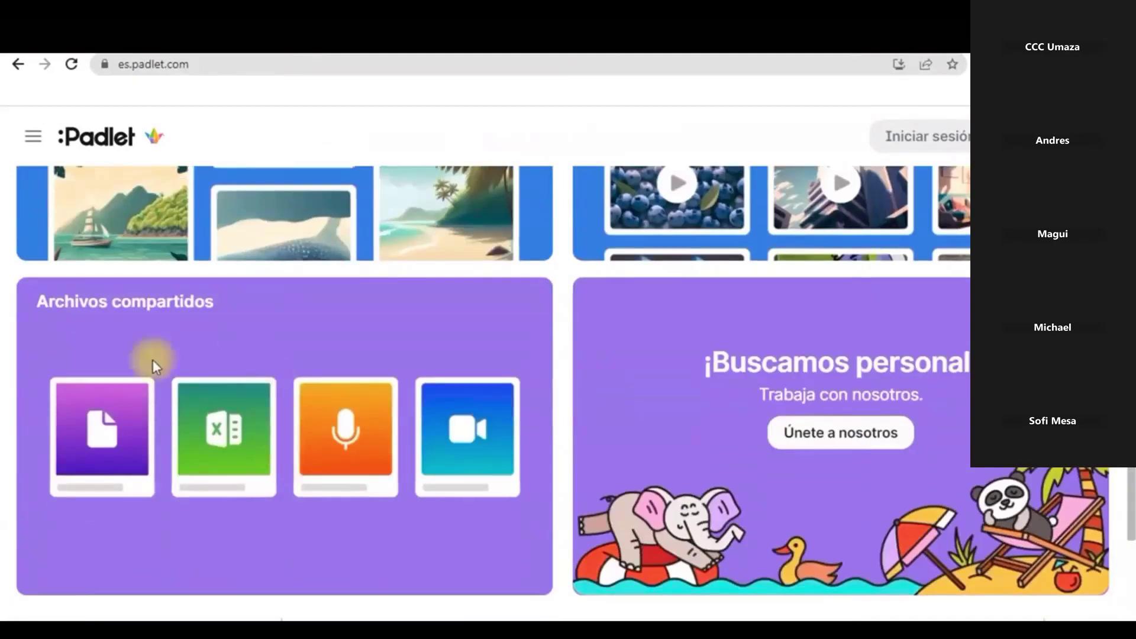
{"action": "scroll", "coordinate": [645, 555], "scroll_direction": "down", "scroll_amount": 2}
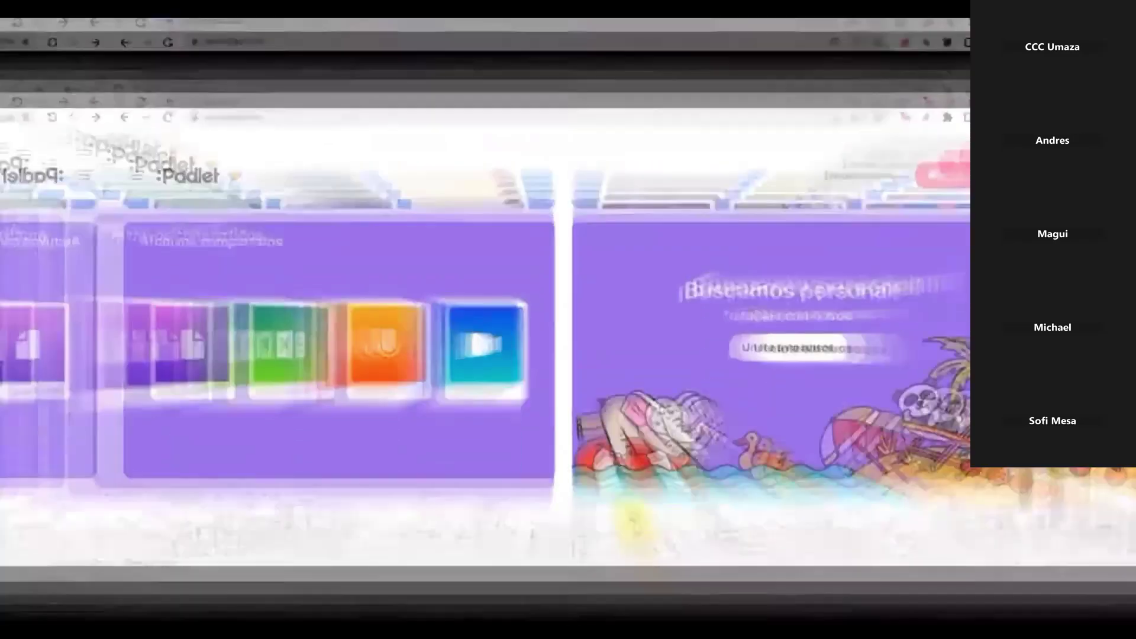
{"action": "scroll", "coordinate": [645, 551], "scroll_direction": "up", "scroll_amount": 5}
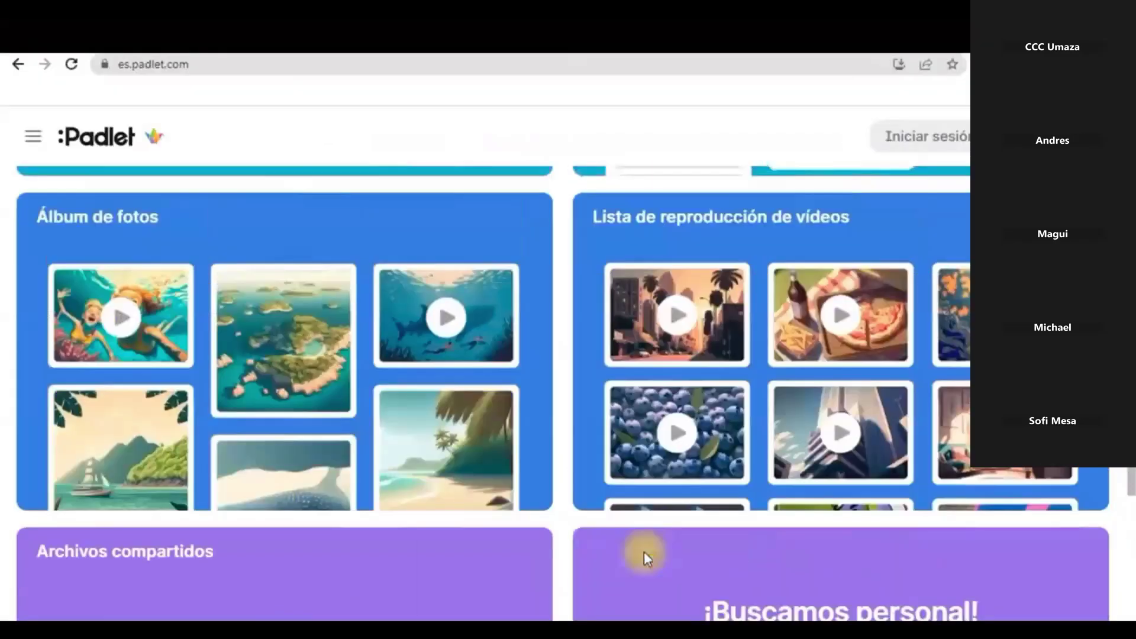
{"action": "scroll", "coordinate": [645, 551], "scroll_direction": "up", "scroll_amount": 10}
{"action": "scroll", "coordinate": [644, 552], "scroll_direction": "up", "scroll_amount": 10}
{"action": "scroll", "coordinate": [645, 552], "scroll_direction": "up", "scroll_amount": 5}
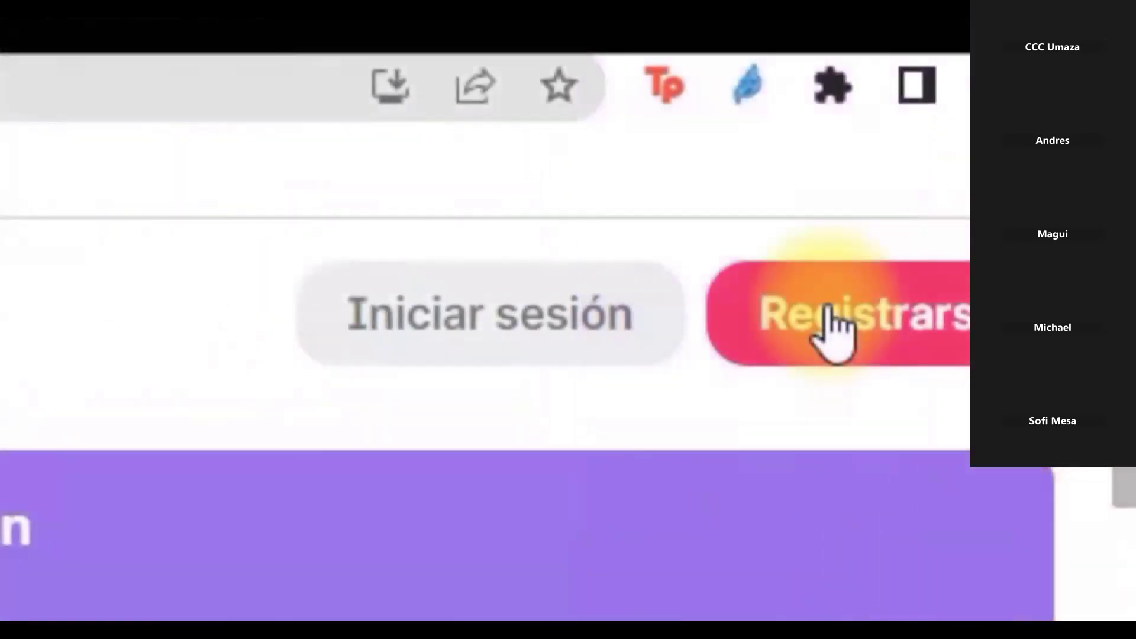
{"action": "left_click", "coordinate": [828, 313]}
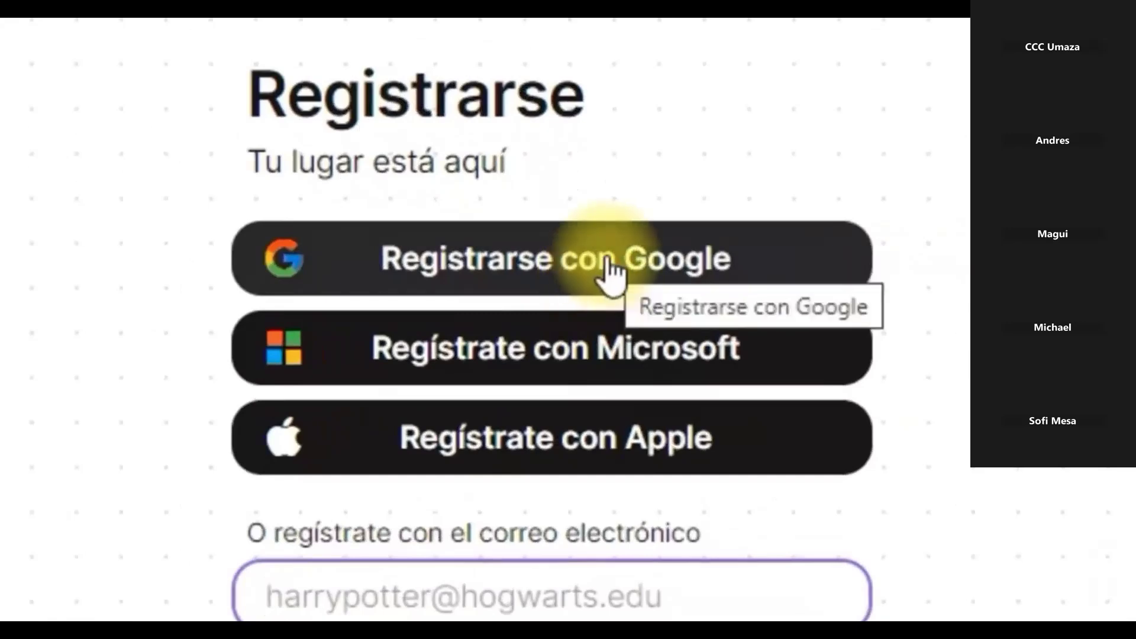
- Register with a Google account on the free Neon plan and reach the dashboard, closing the welcome video
{"action": "left_click", "coordinate": [609, 274]}
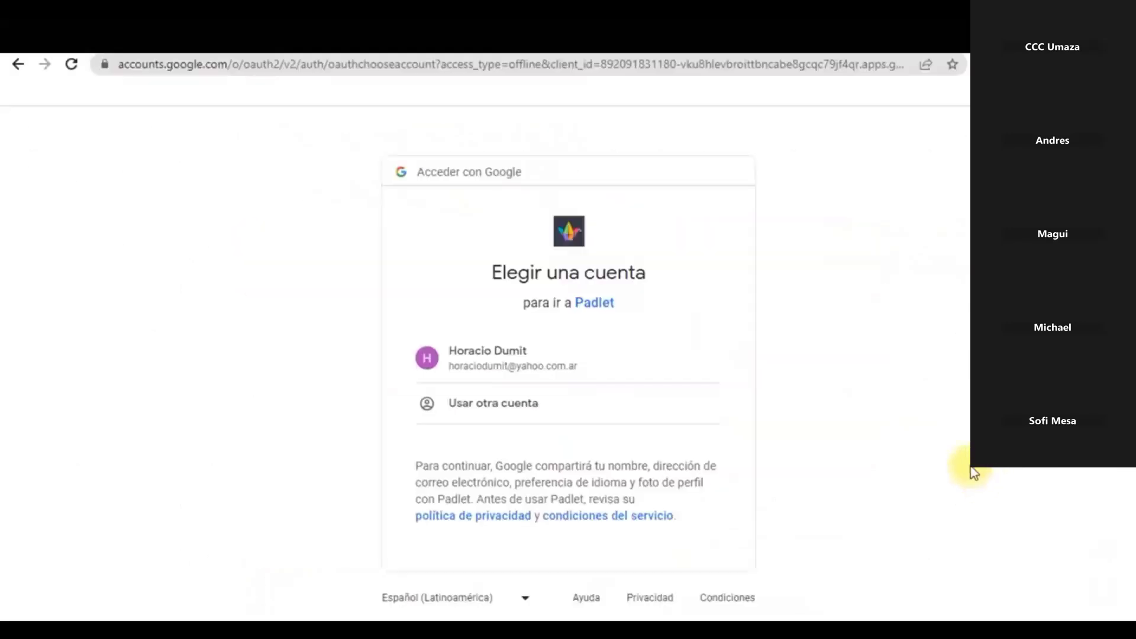
{"action": "left_click", "coordinate": [486, 357]}
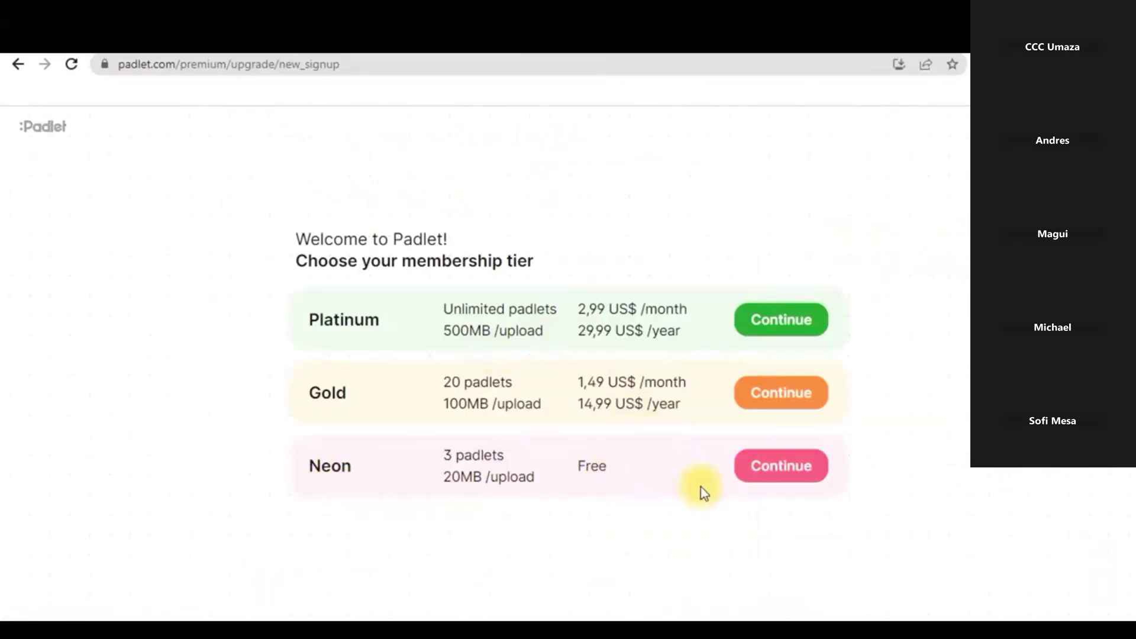
{"action": "left_click", "coordinate": [780, 468]}
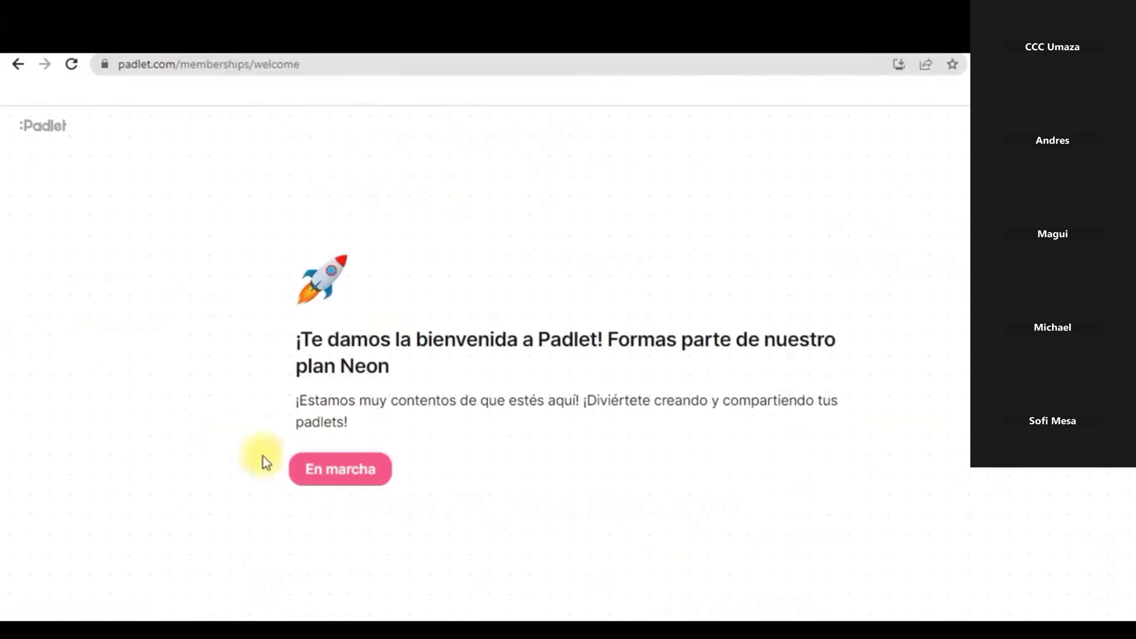
{"action": "left_click", "coordinate": [296, 472]}
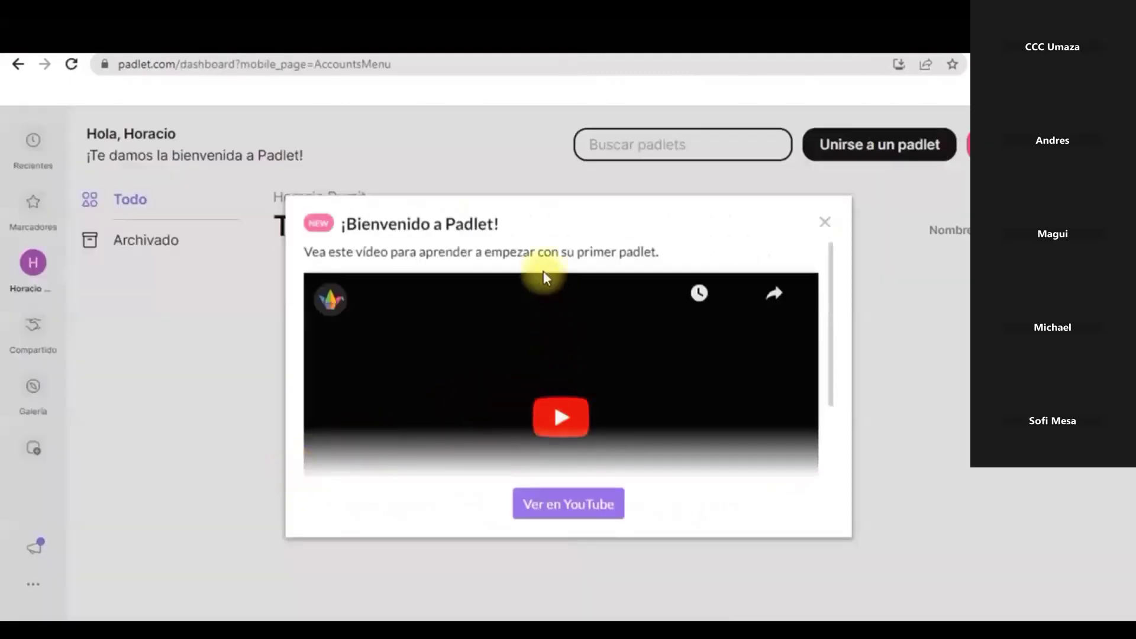
{"action": "mouse_move", "coordinate": [561, 372]}
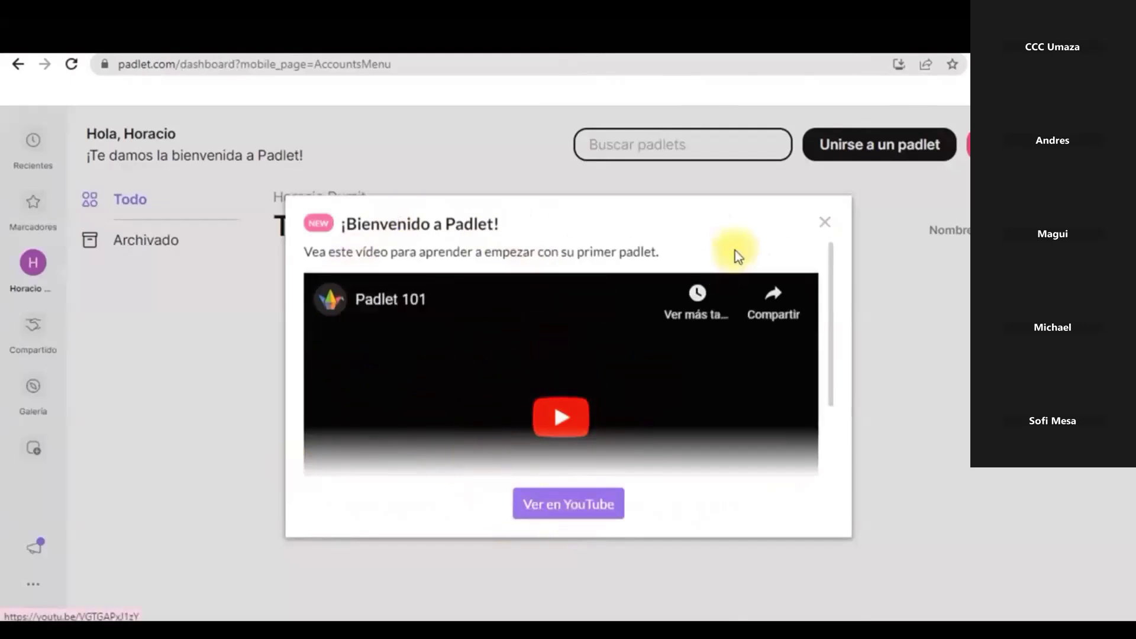
{"action": "left_click", "coordinate": [823, 226]}
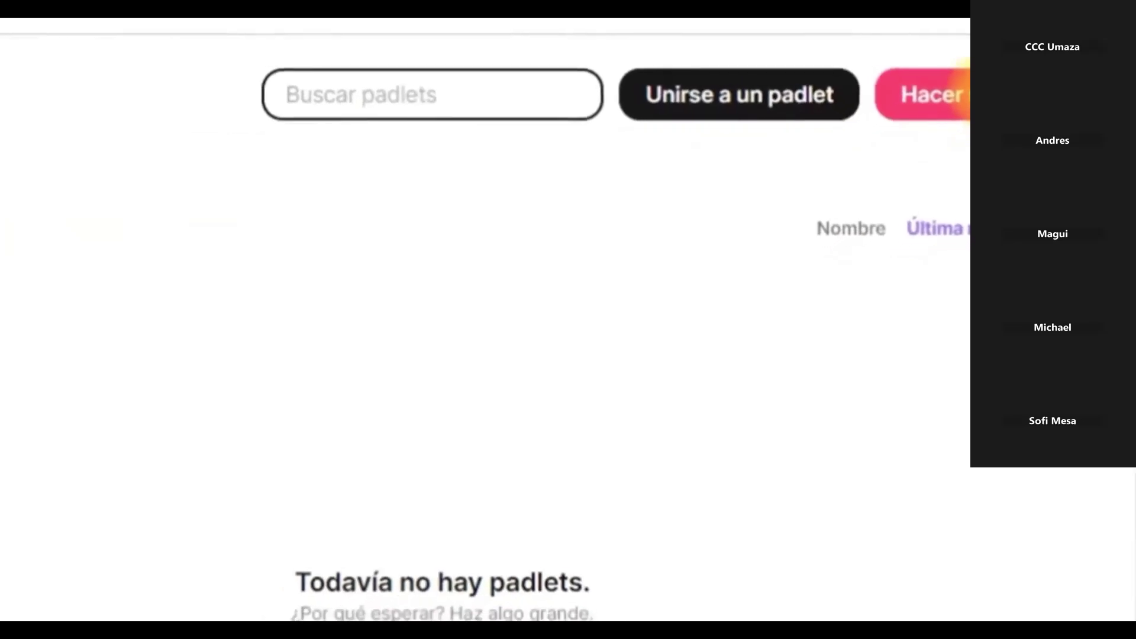
- Create a new wall padlet titled Mi padlet artístico and begin editing its description
{"action": "left_click", "coordinate": [947, 95]}
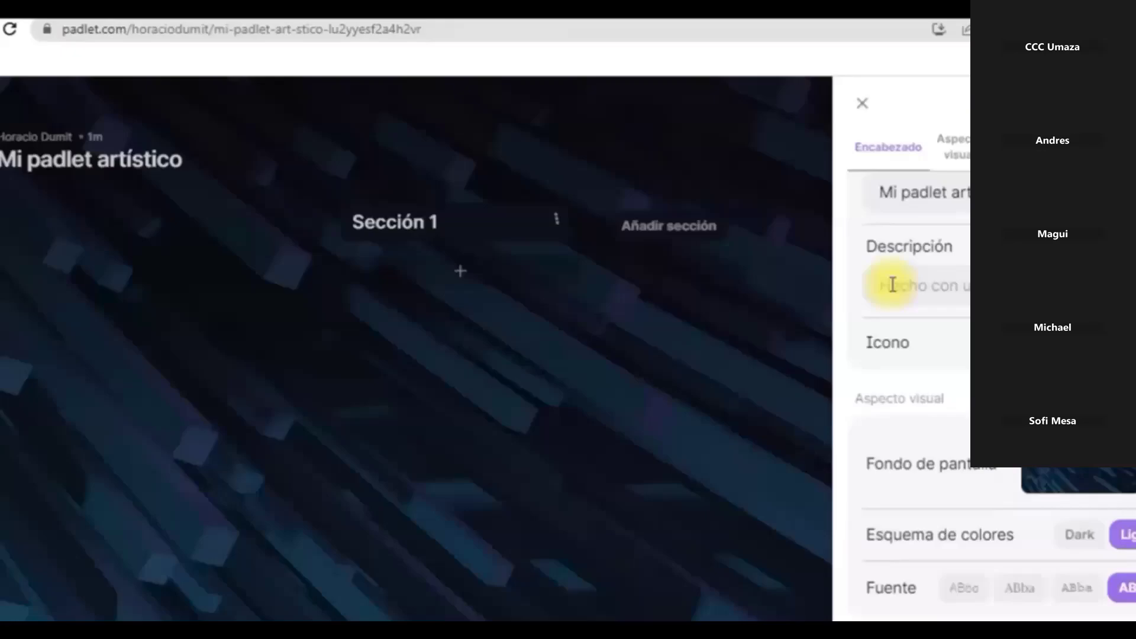
{"action": "left_click", "coordinate": [892, 285]}
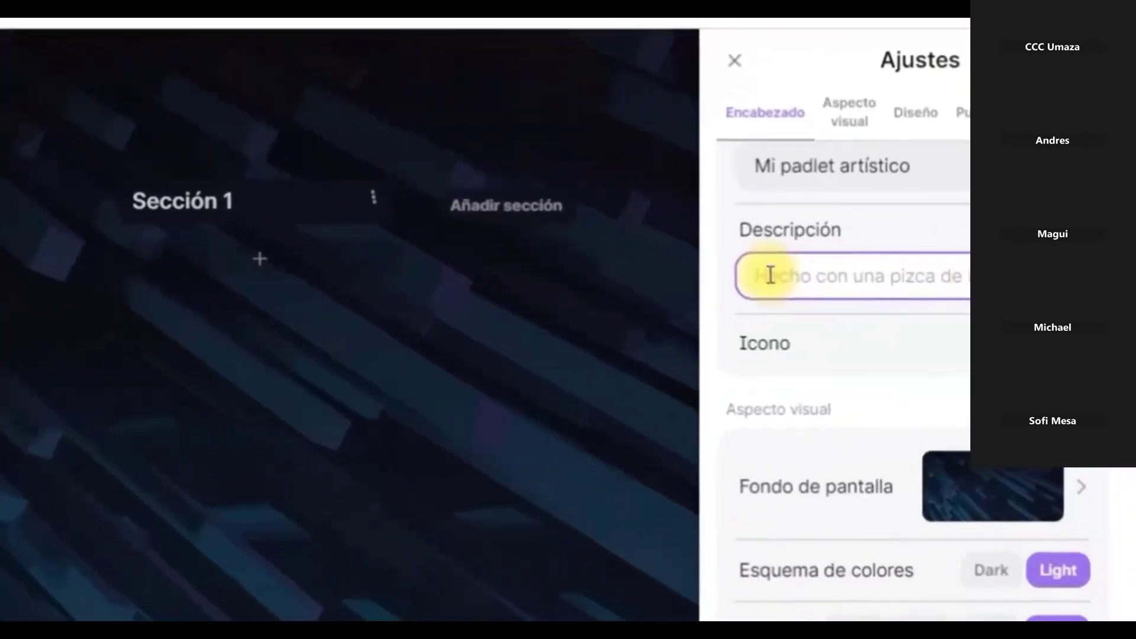
- Enter the description Ejemploi and pick the camera emoji from the objects category as the icon
{"action": "type", "text": "Ejemploi"}
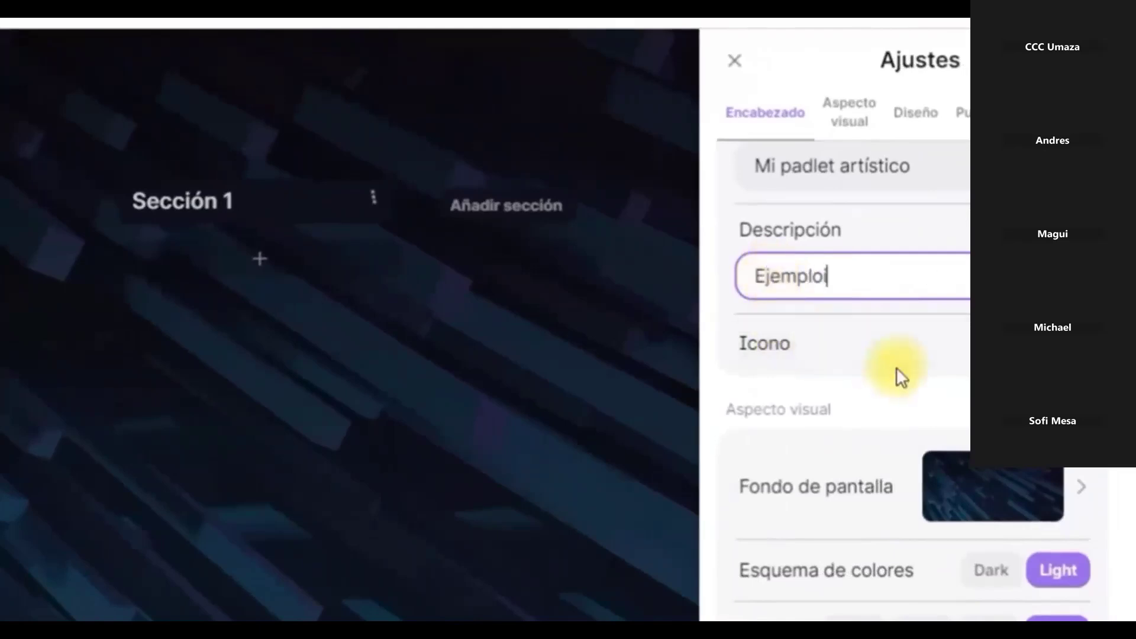
{"action": "left_click", "coordinate": [885, 355]}
{"action": "left_click", "coordinate": [802, 346]}
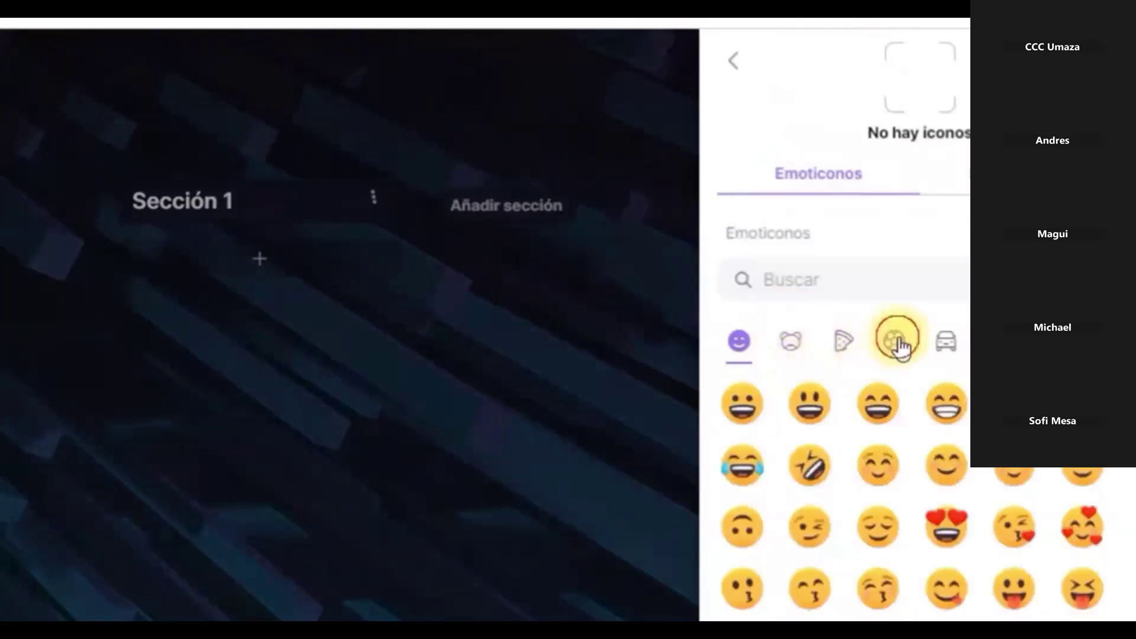
{"action": "left_click", "coordinate": [895, 342]}
{"action": "left_click", "coordinate": [947, 343]}
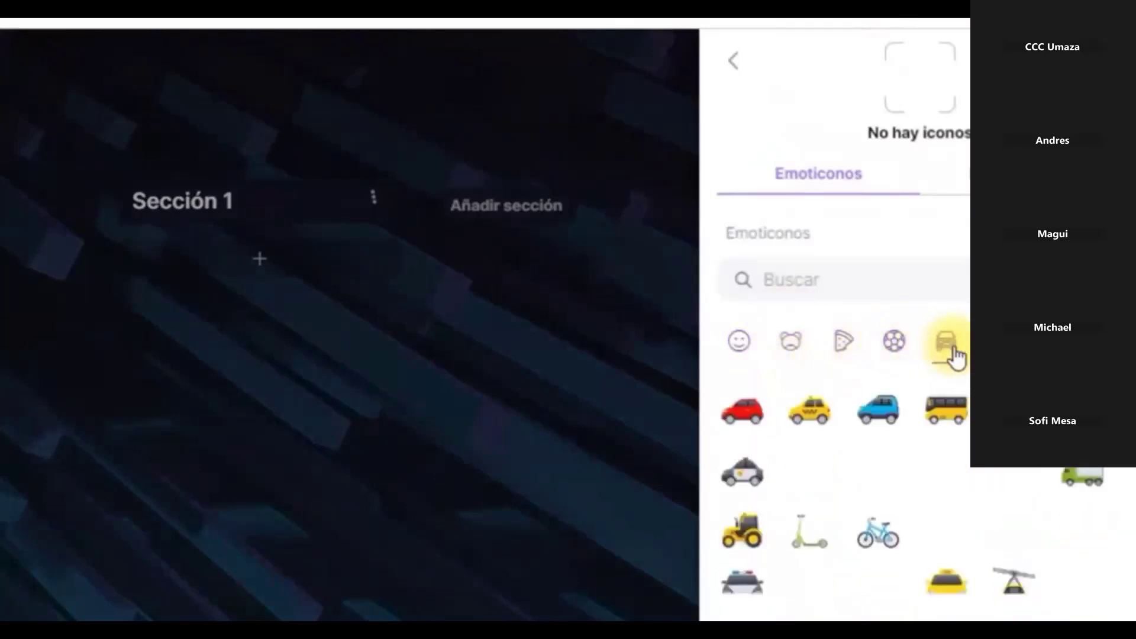
{"action": "left_click", "coordinate": [987, 346]}
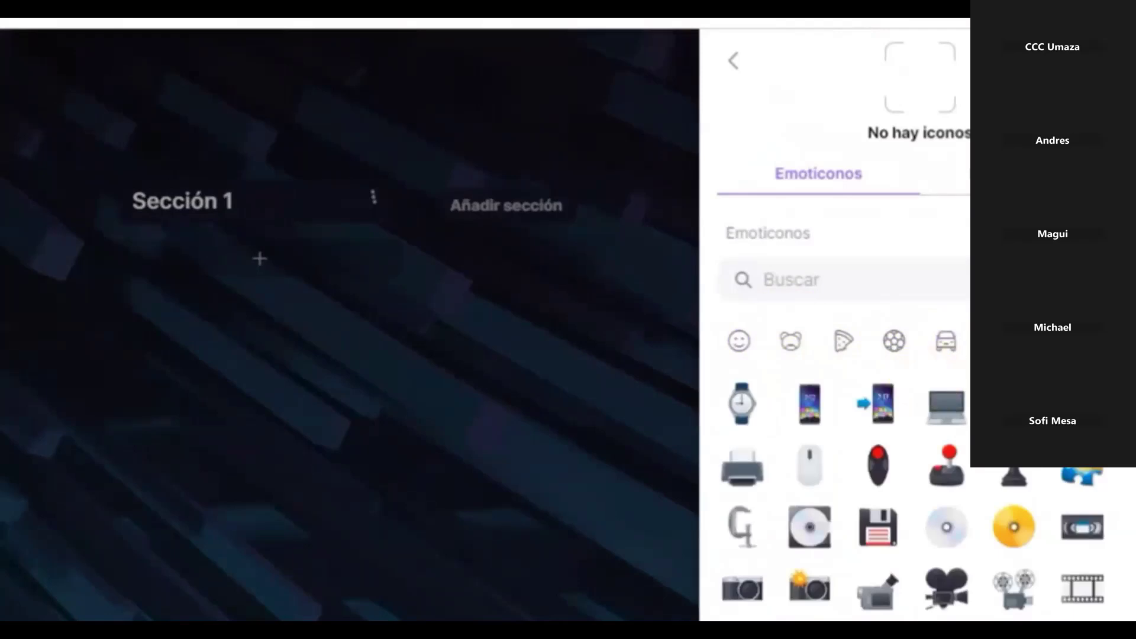
{"action": "scroll", "coordinate": [965, 381], "scroll_direction": "down", "scroll_amount": 4}
{"action": "scroll", "coordinate": [965, 381], "scroll_direction": "up", "scroll_amount": 2}
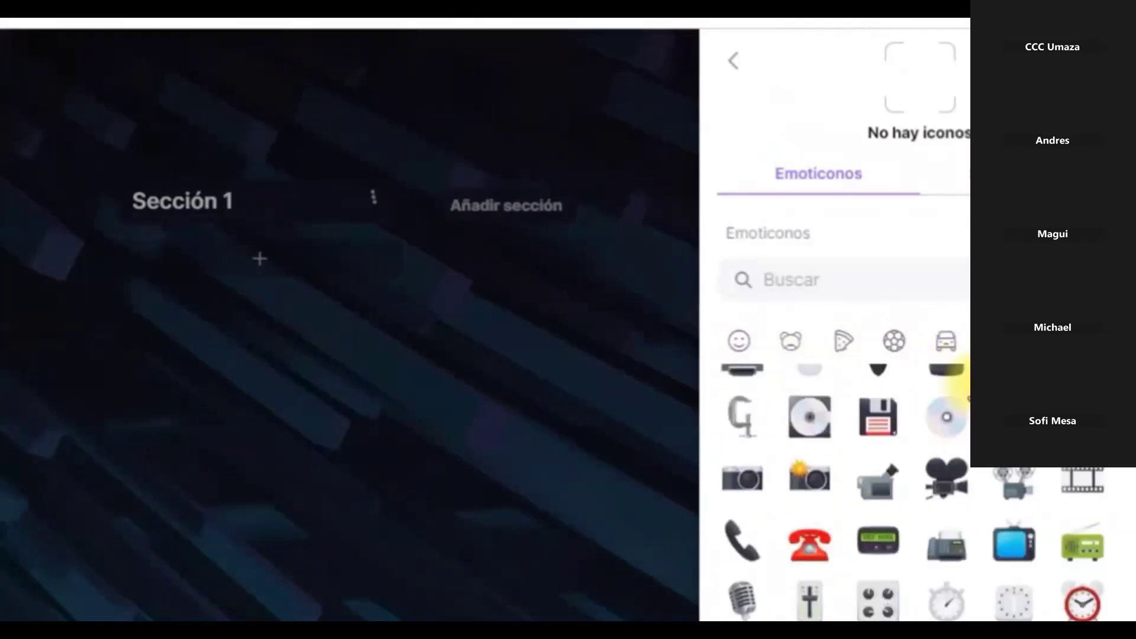
{"action": "left_click", "coordinate": [731, 482]}
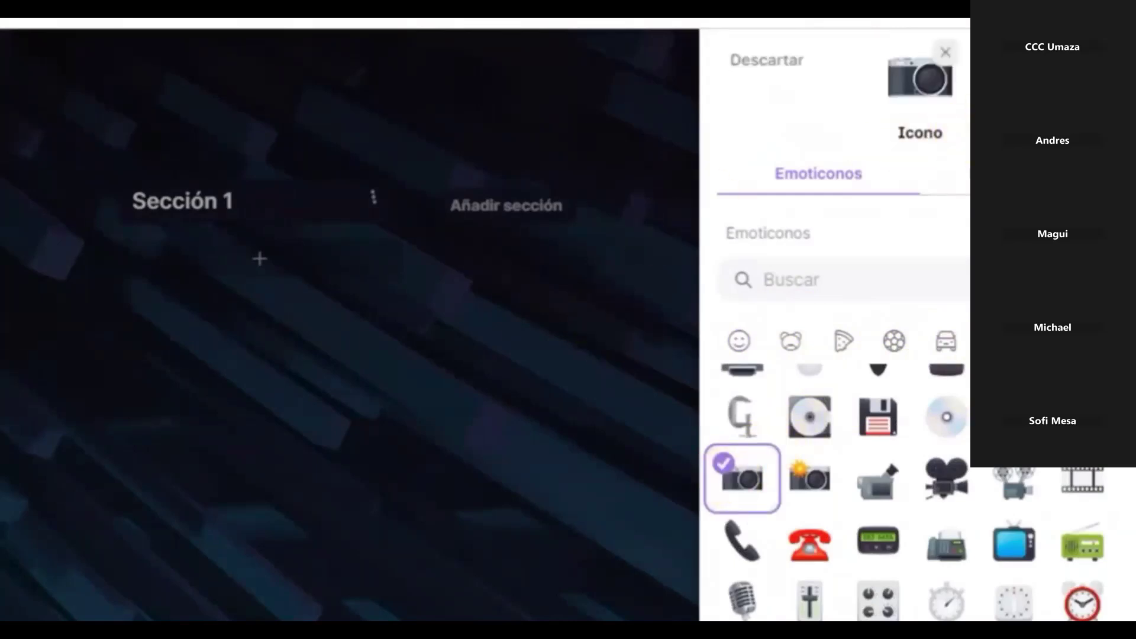
{"action": "left_click", "coordinate": [946, 52]}
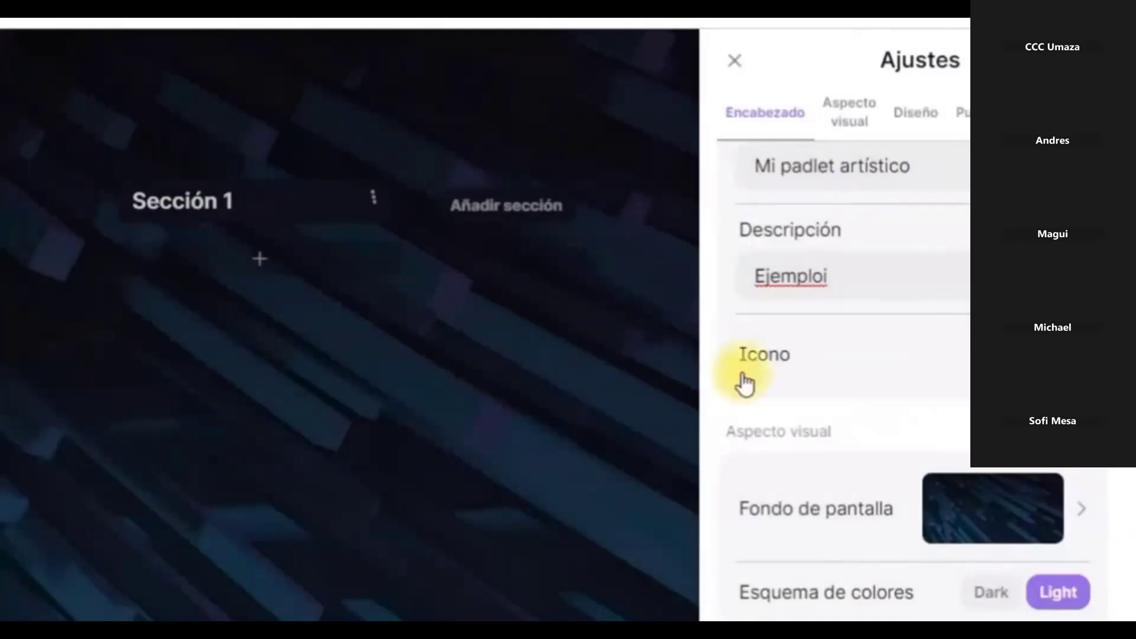
{"action": "scroll", "coordinate": [845, 379], "scroll_direction": "down", "scroll_amount": 2}
- Apply the green checkered swatch from Texturas y formas as the board wallpaper
{"action": "left_click", "coordinate": [950, 397]}
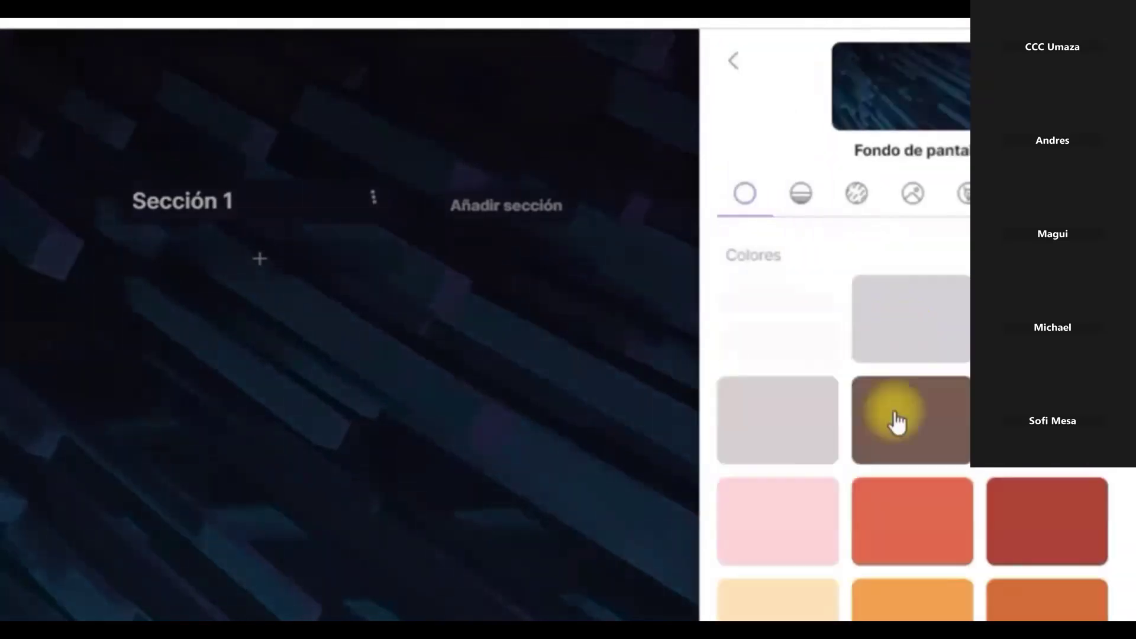
{"action": "left_click", "coordinate": [814, 204]}
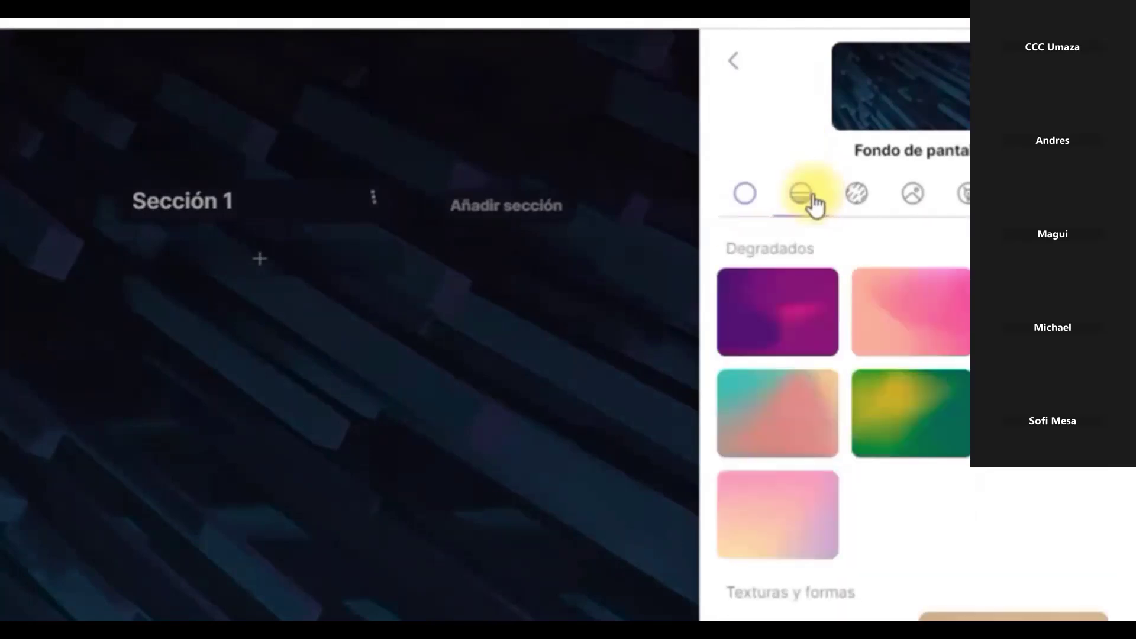
{"action": "left_click", "coordinate": [858, 201]}
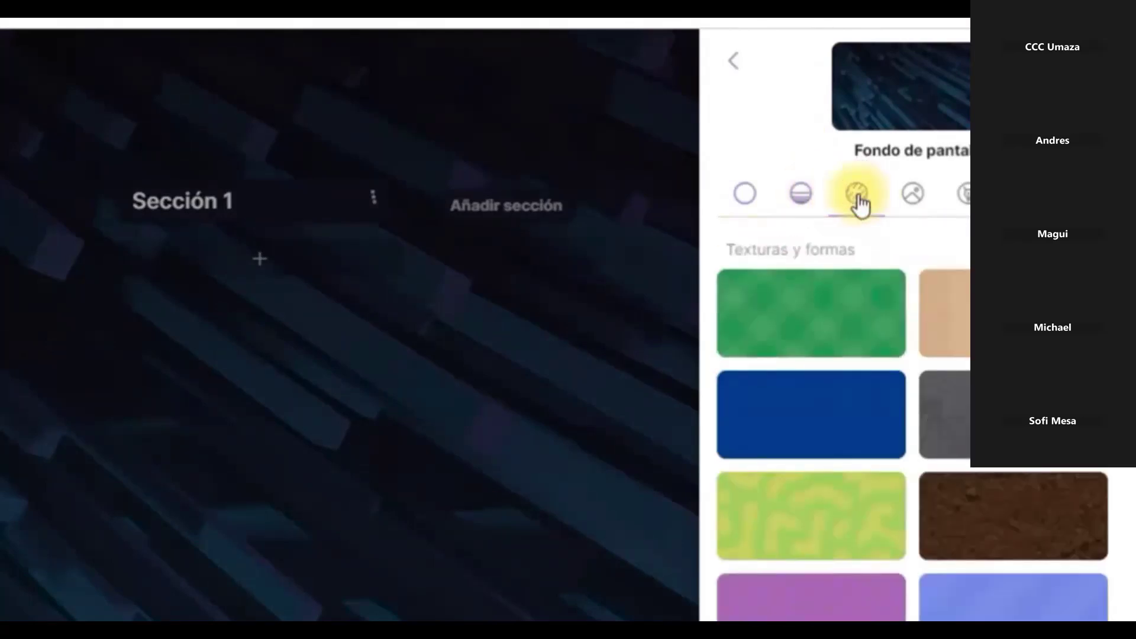
{"action": "left_click", "coordinate": [840, 333]}
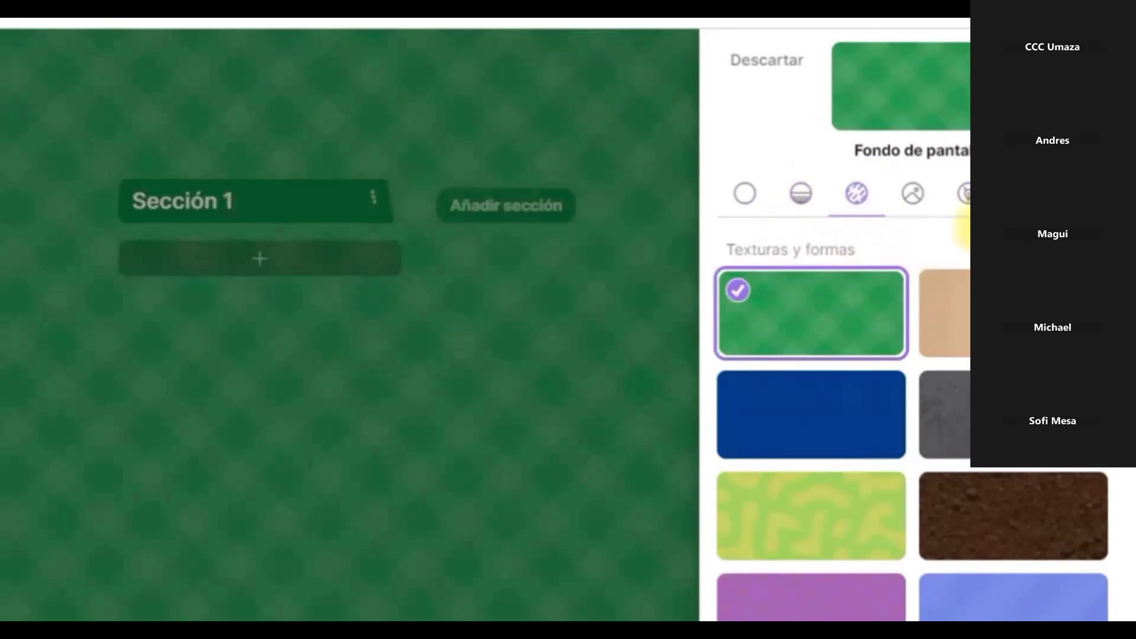
{"action": "scroll", "coordinate": [970, 231], "scroll_direction": "down", "scroll_amount": 2}
{"action": "left_click", "coordinate": [1042, 59]}
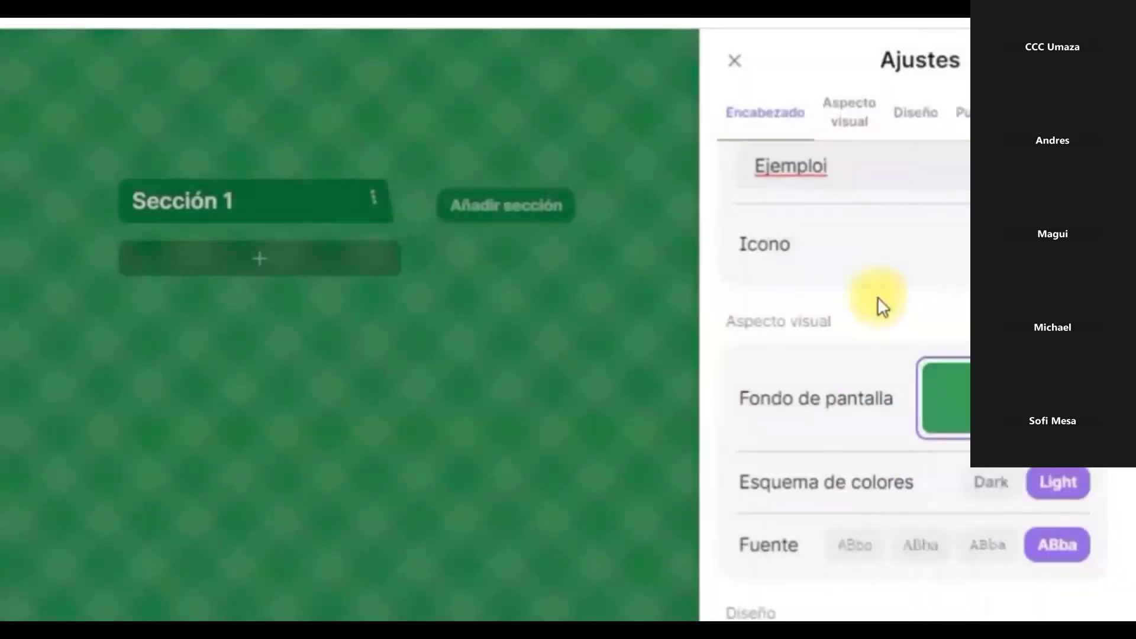
{"action": "scroll", "coordinate": [878, 308], "scroll_direction": "down", "scroll_amount": 3}
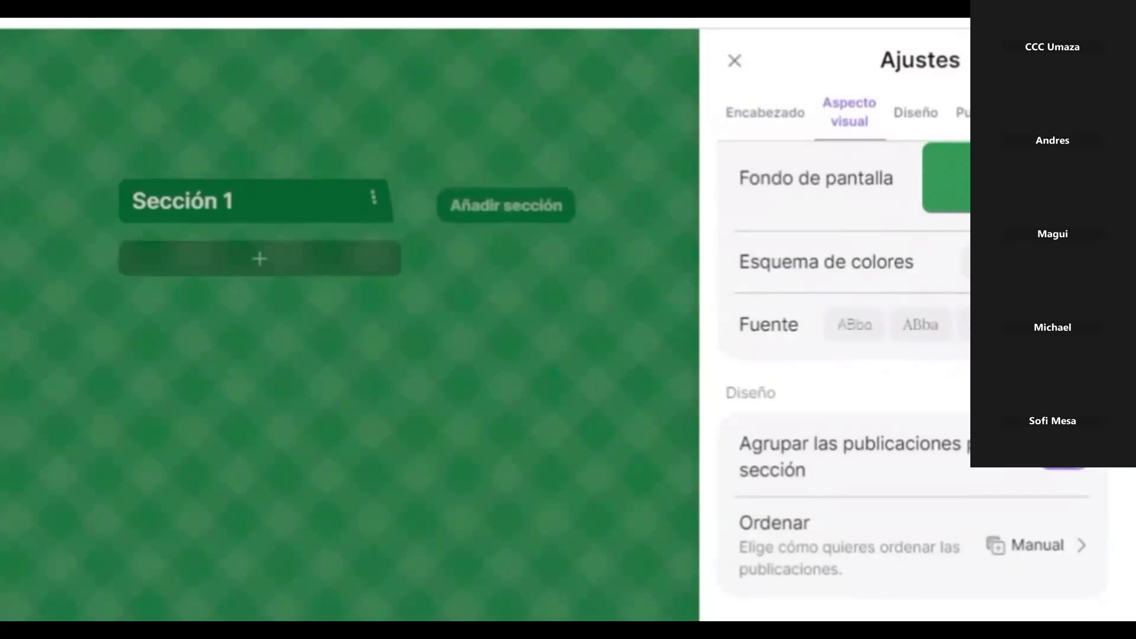
{"action": "scroll", "coordinate": [837, 395], "scroll_direction": "down", "scroll_amount": 2}
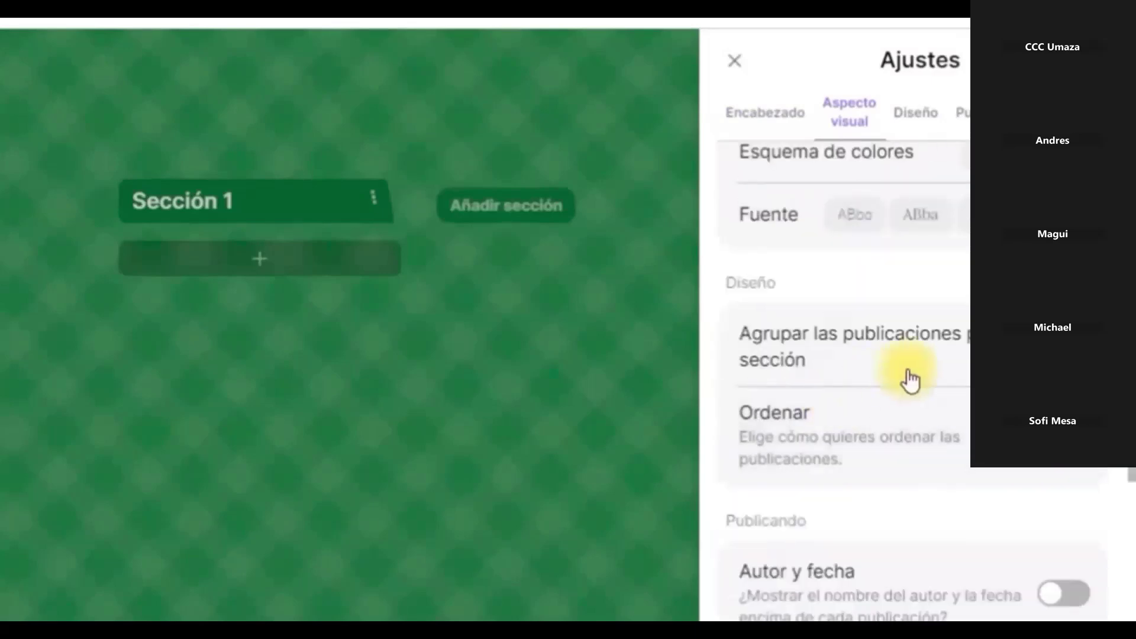
{"action": "scroll", "coordinate": [959, 379], "scroll_direction": "down", "scroll_amount": 2}
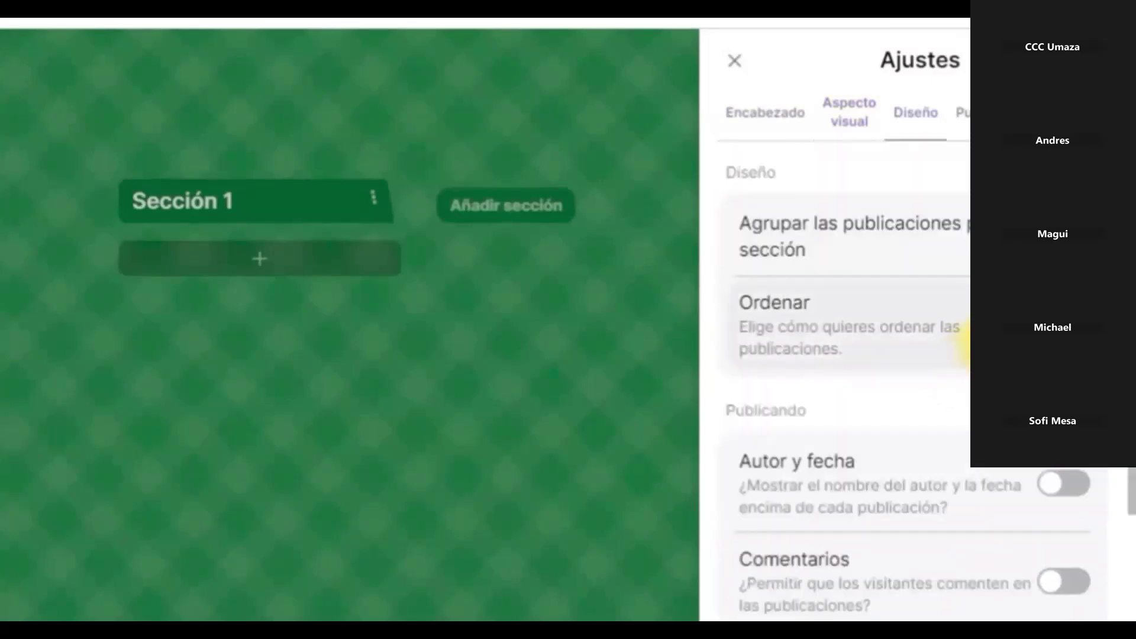
{"action": "scroll", "coordinate": [847, 384], "scroll_direction": "down", "scroll_amount": 2}
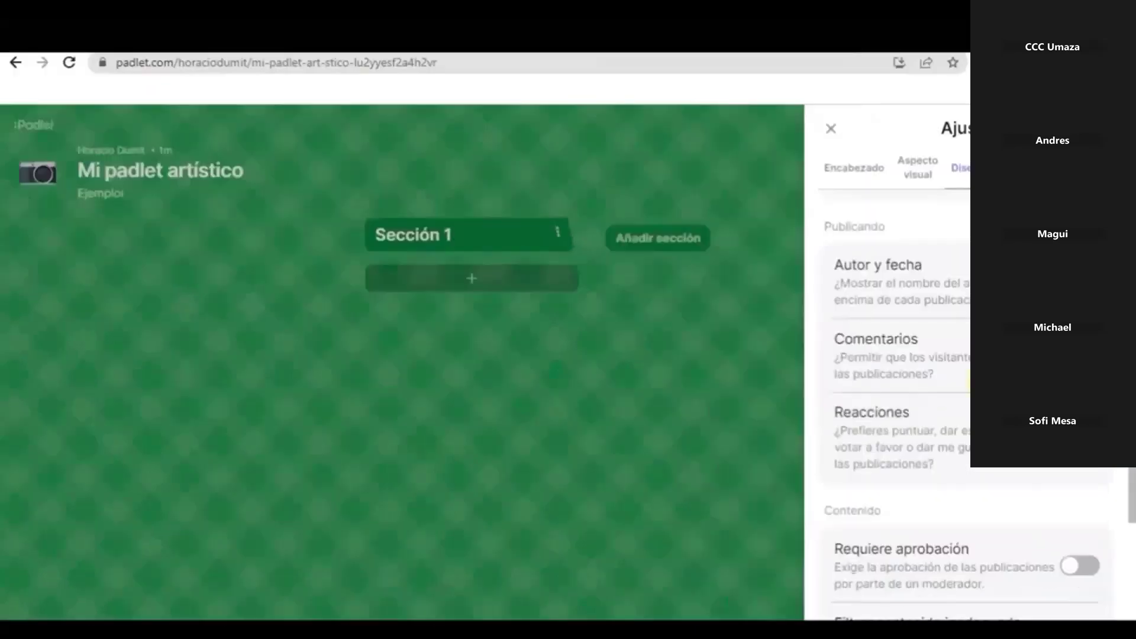
{"action": "scroll", "coordinate": [959, 384], "scroll_direction": "up", "scroll_amount": 2}
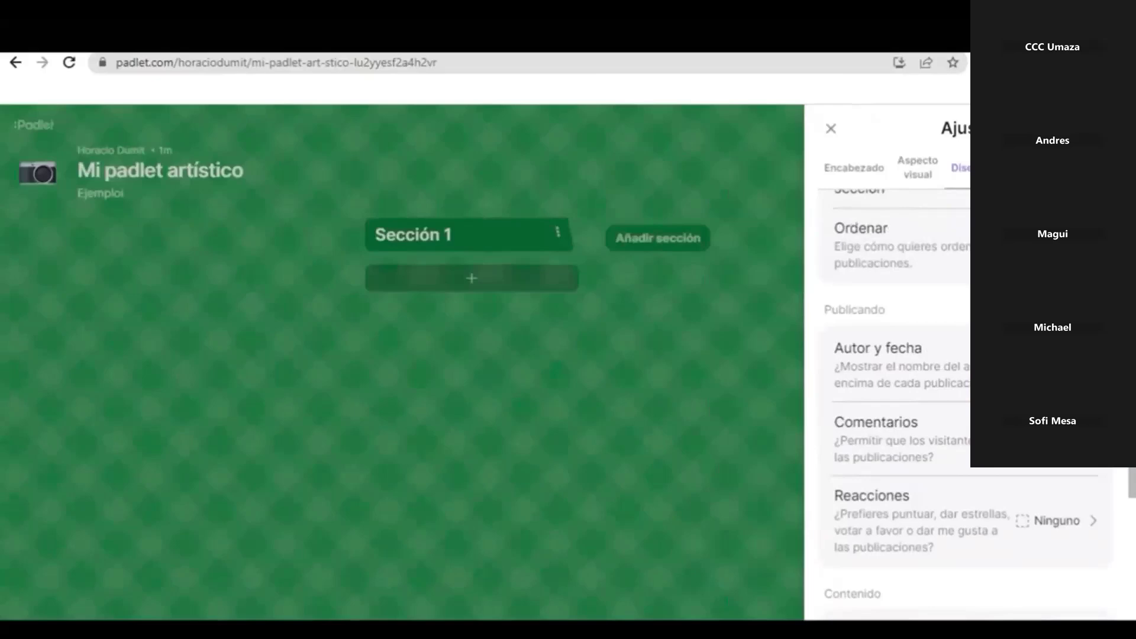
{"action": "scroll", "coordinate": [888, 385], "scroll_direction": "down", "scroll_amount": 3}
{"action": "scroll", "coordinate": [887, 385], "scroll_direction": "down", "scroll_amount": 2}
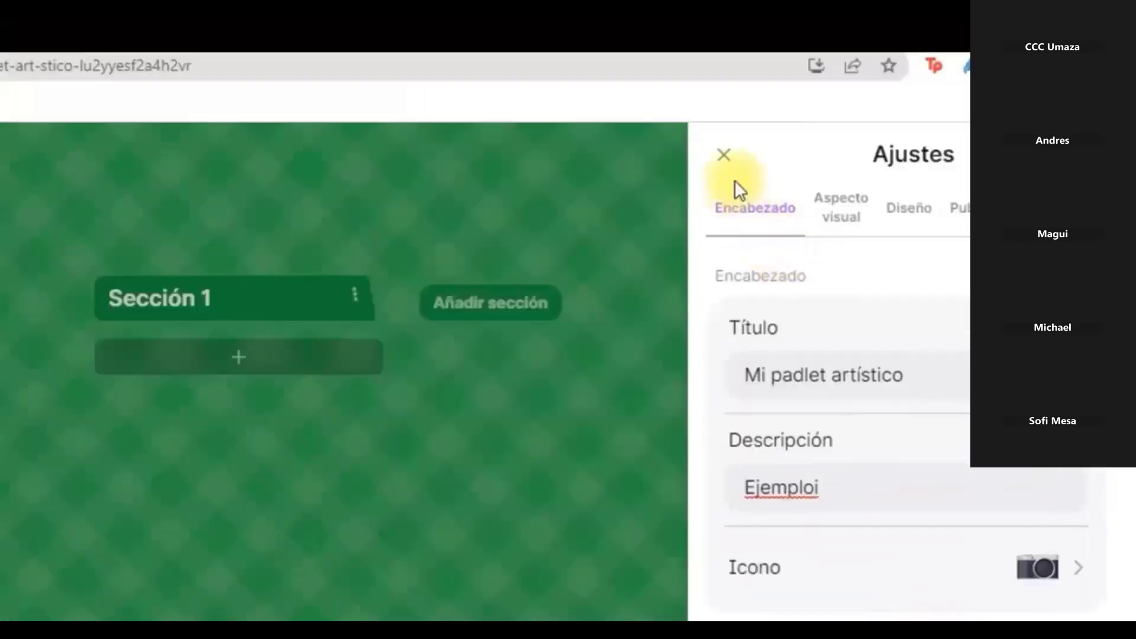
{"action": "left_click", "coordinate": [725, 156]}
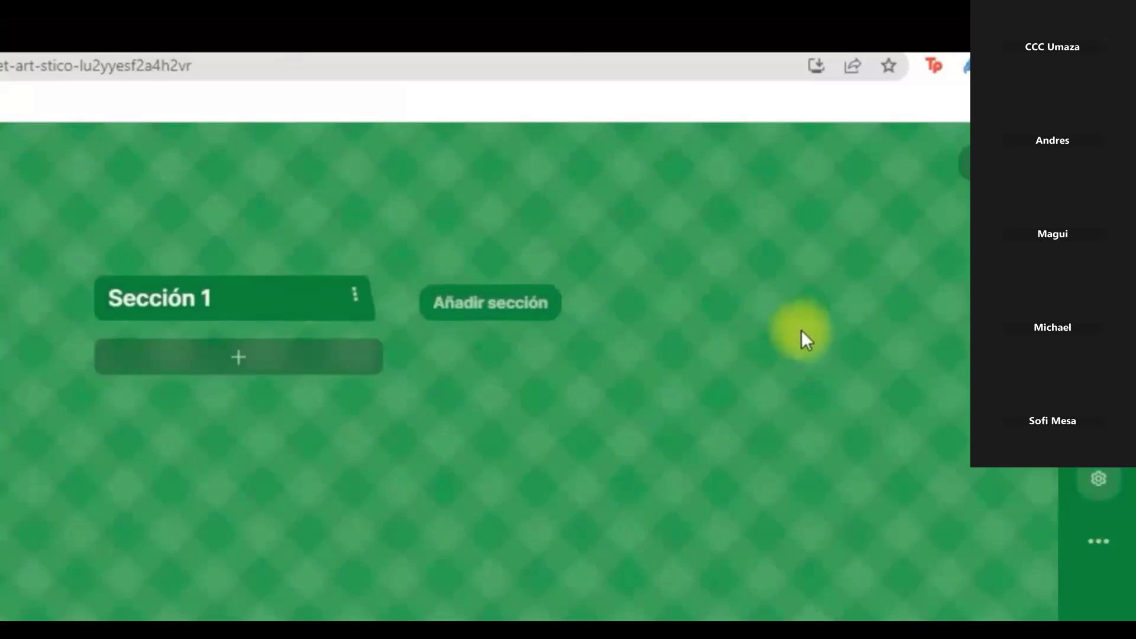
- Publish a Sección 1 post titled Fotos montaña with the Montaña | ANSAR image-search photo
{"action": "left_click", "coordinate": [236, 360]}
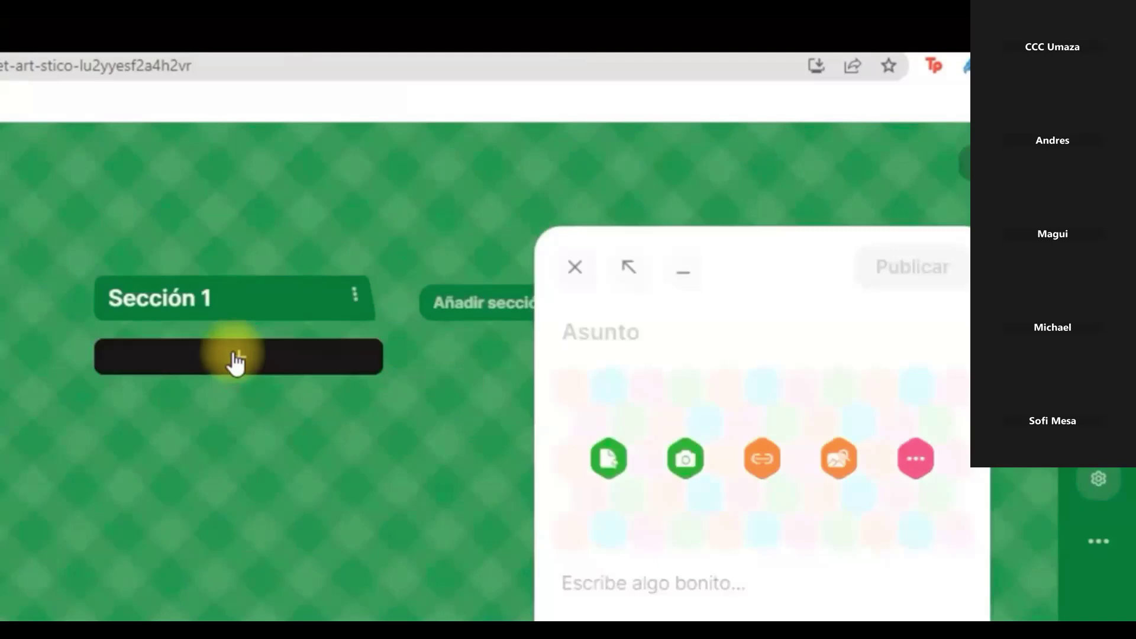
{"action": "type", "text": "Fotos montaña"}
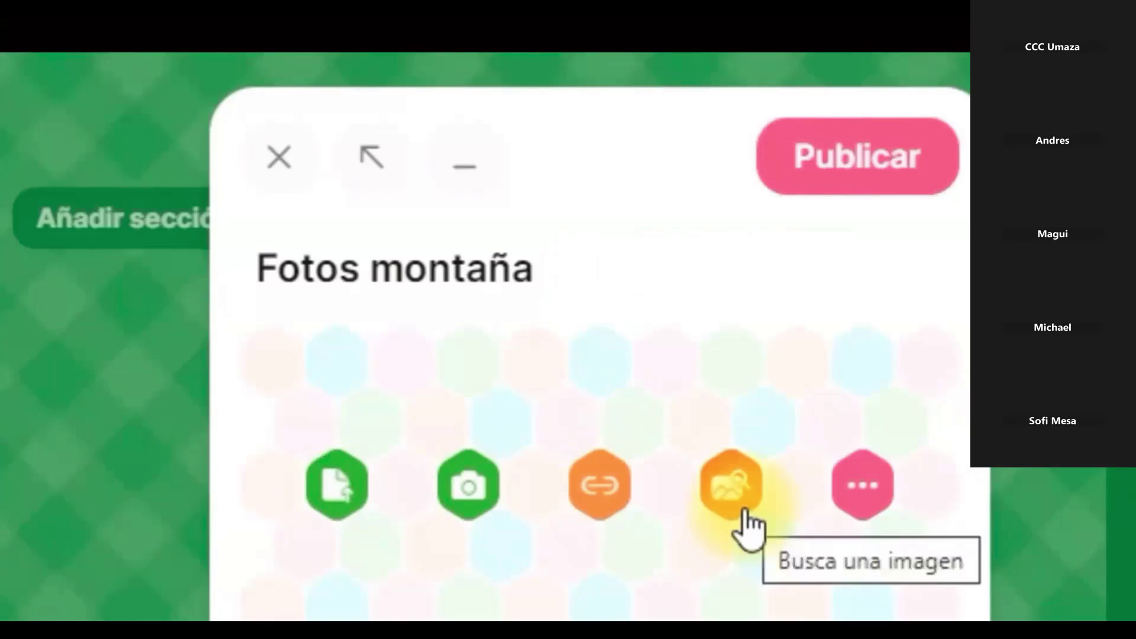
{"action": "left_click", "coordinate": [865, 506]}
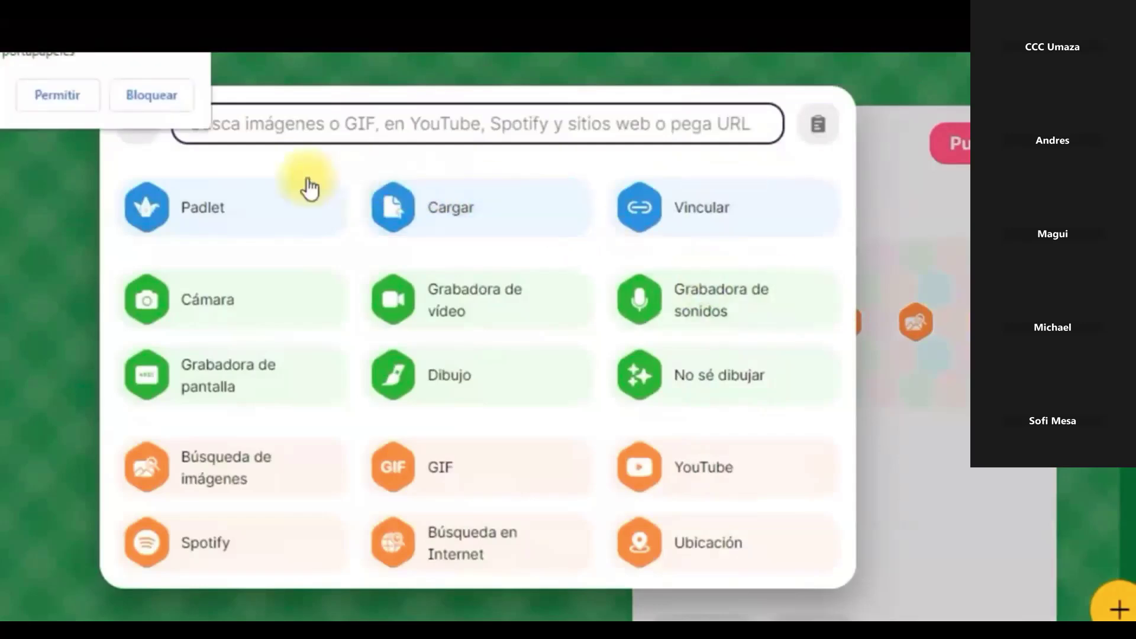
{"action": "left_click", "coordinate": [86, 104]}
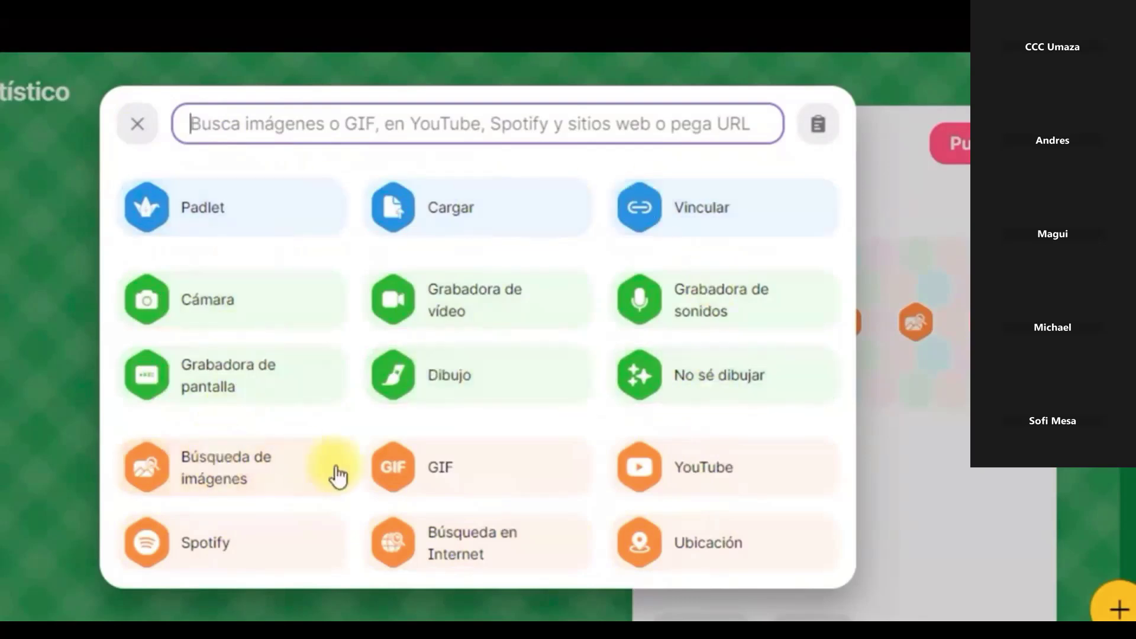
{"action": "type", "text": "montaña"}
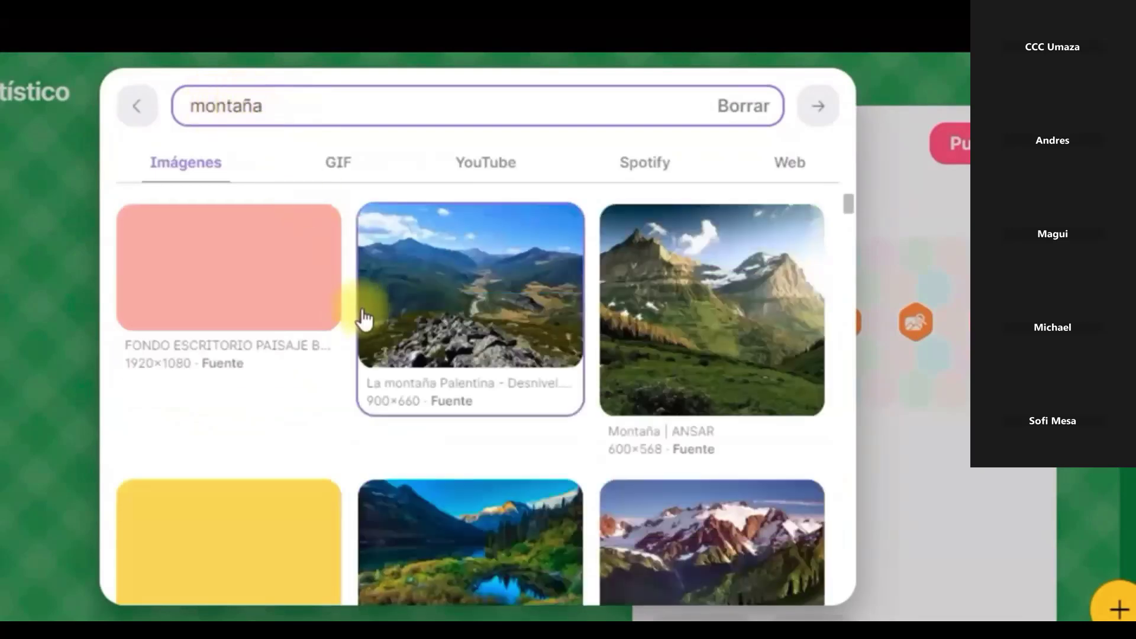
{"action": "left_click", "coordinate": [685, 349]}
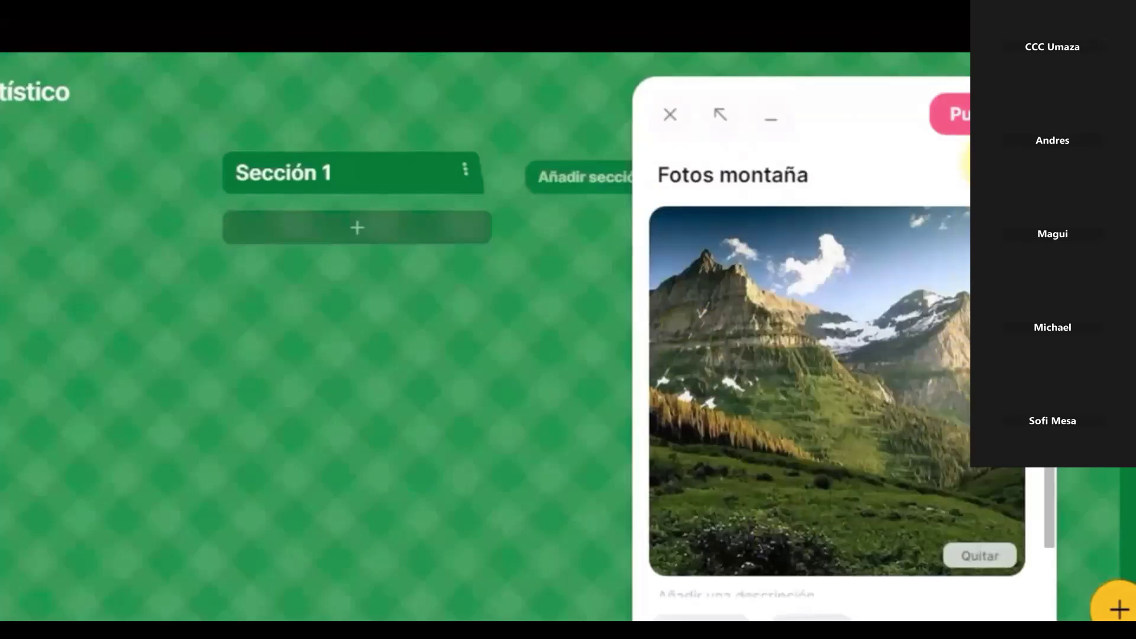
{"action": "left_click", "coordinate": [956, 114]}
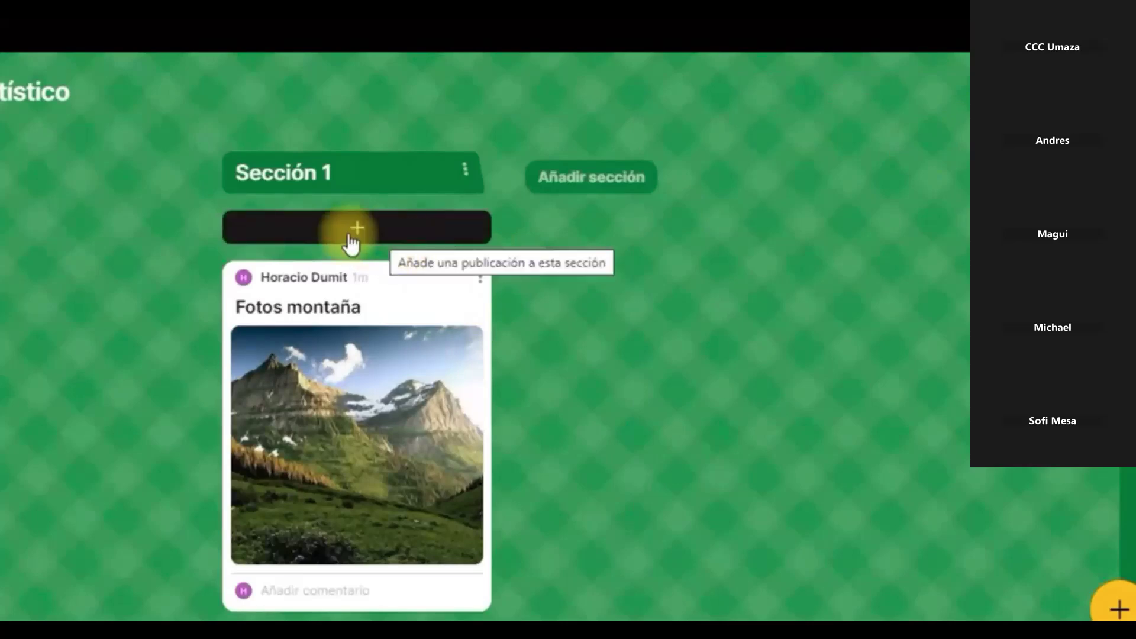
- Start a new Sección 1 post and attach a snowy mountain GIF found by searching 'montaña'
{"action": "left_click", "coordinate": [355, 229]}
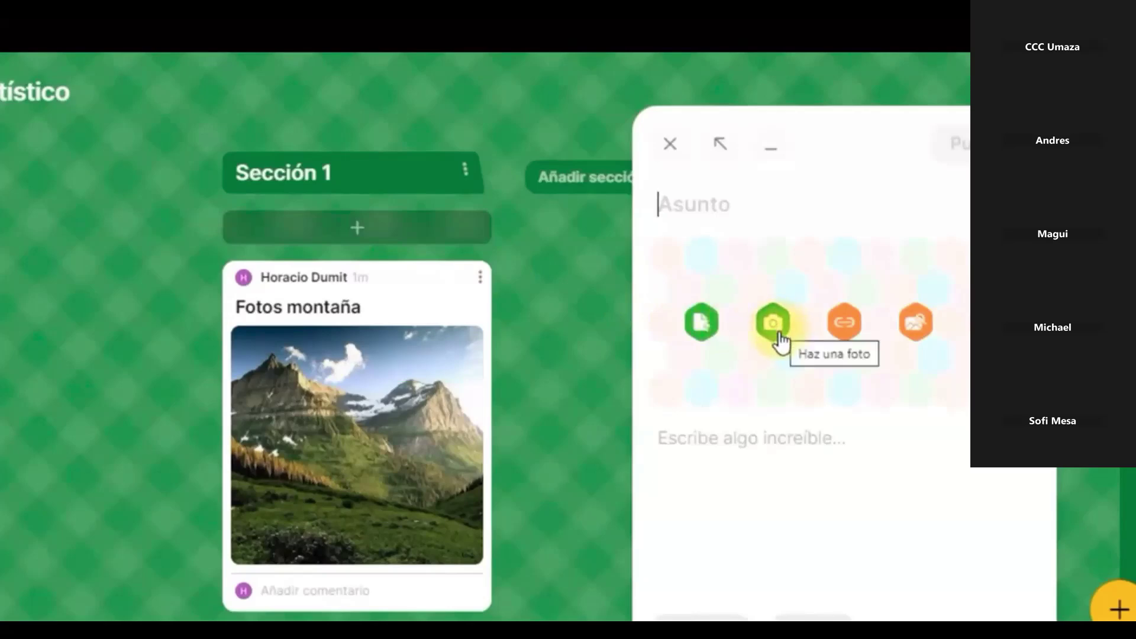
{"action": "left_click", "coordinate": [846, 325]}
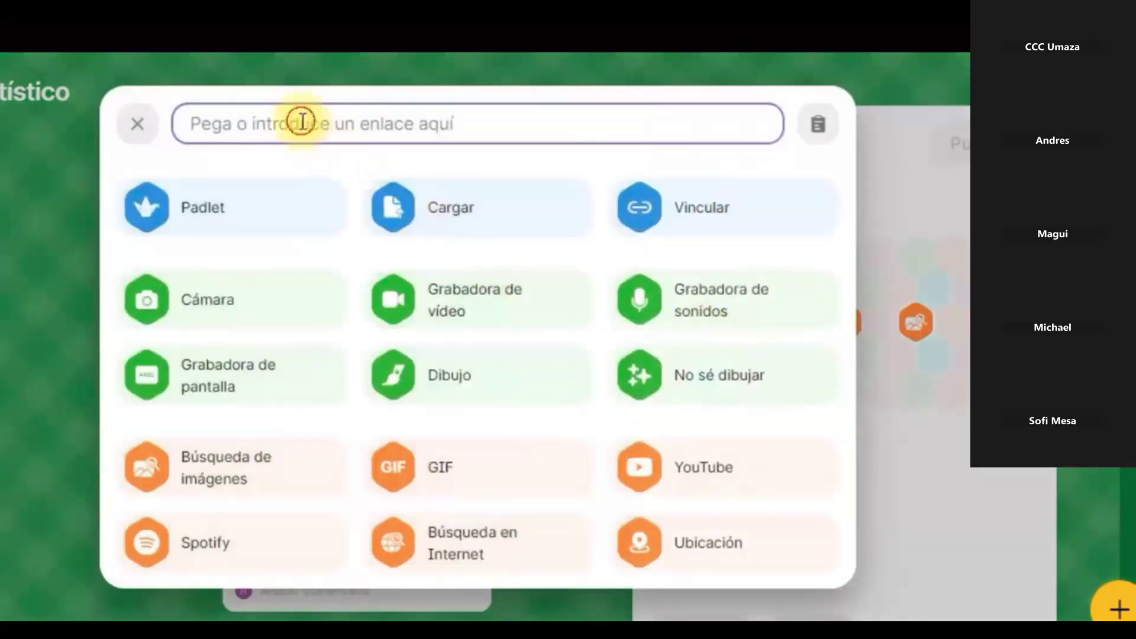
{"action": "type", "text": "montaña"}
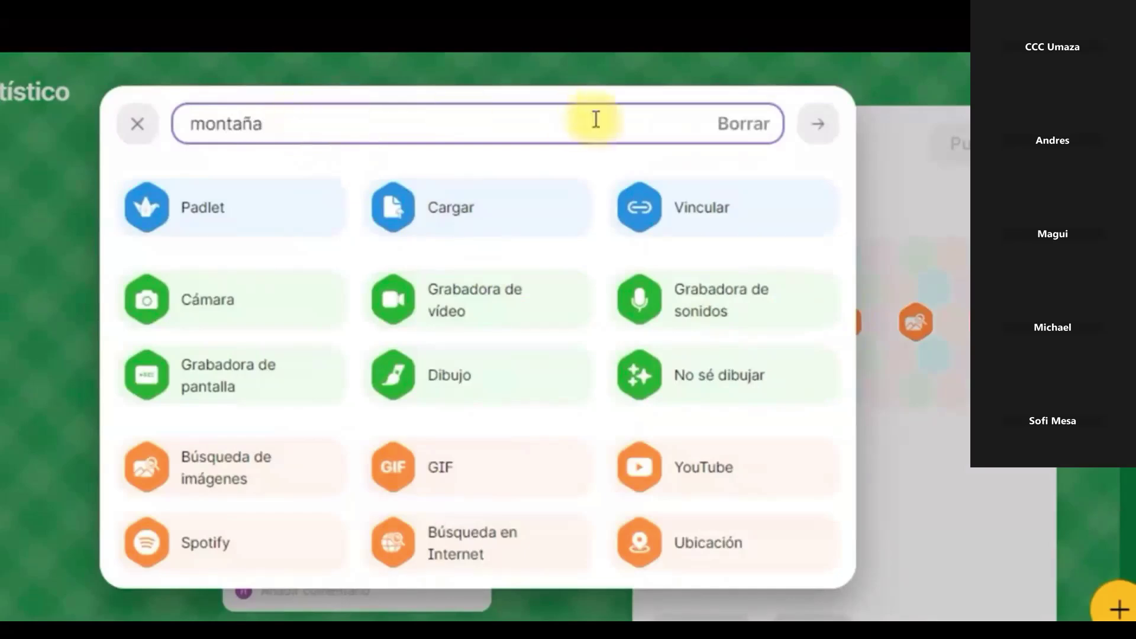
{"action": "left_click", "coordinate": [819, 124]}
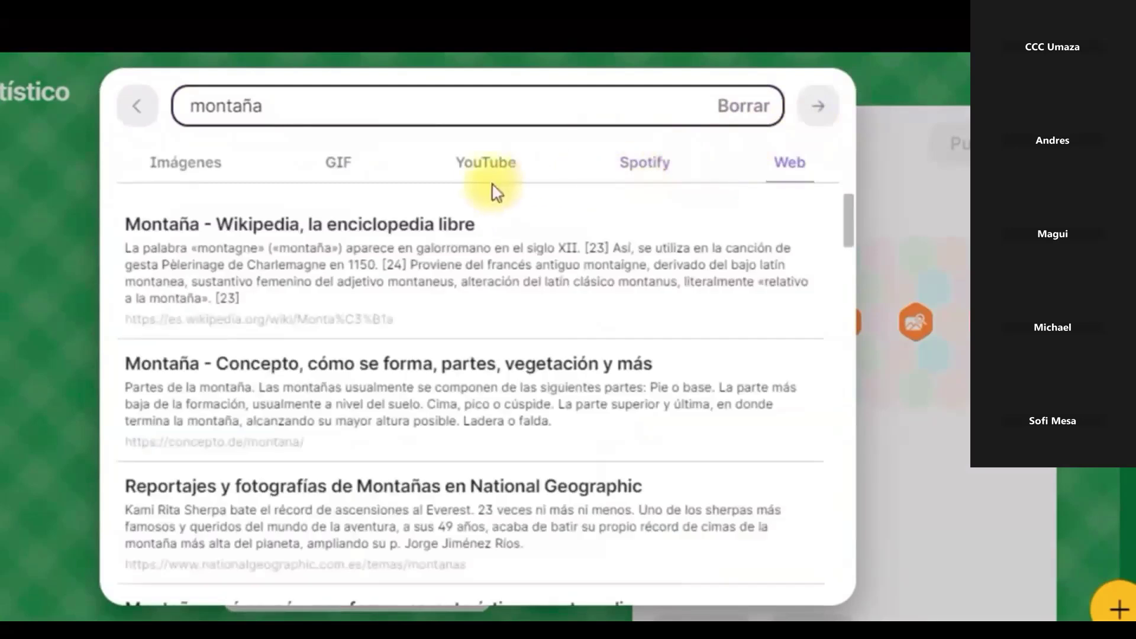
{"action": "left_click", "coordinate": [868, 385]}
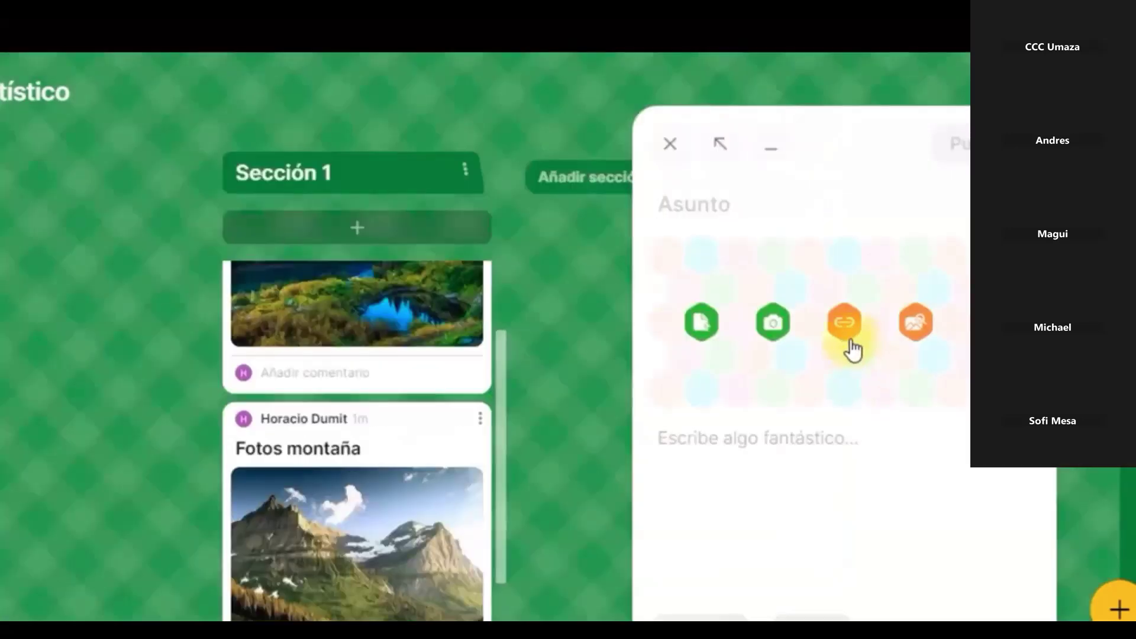
{"action": "left_click", "coordinate": [966, 322]}
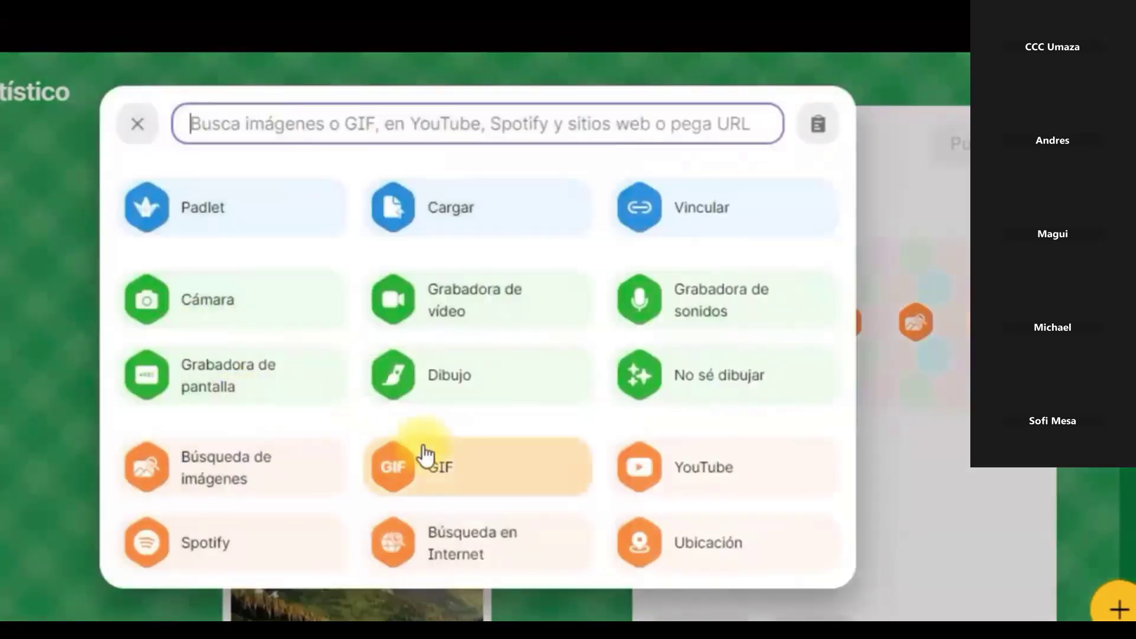
{"action": "left_click", "coordinate": [425, 462]}
{"action": "key", "text": "Down"}
{"action": "key", "text": "Return"}
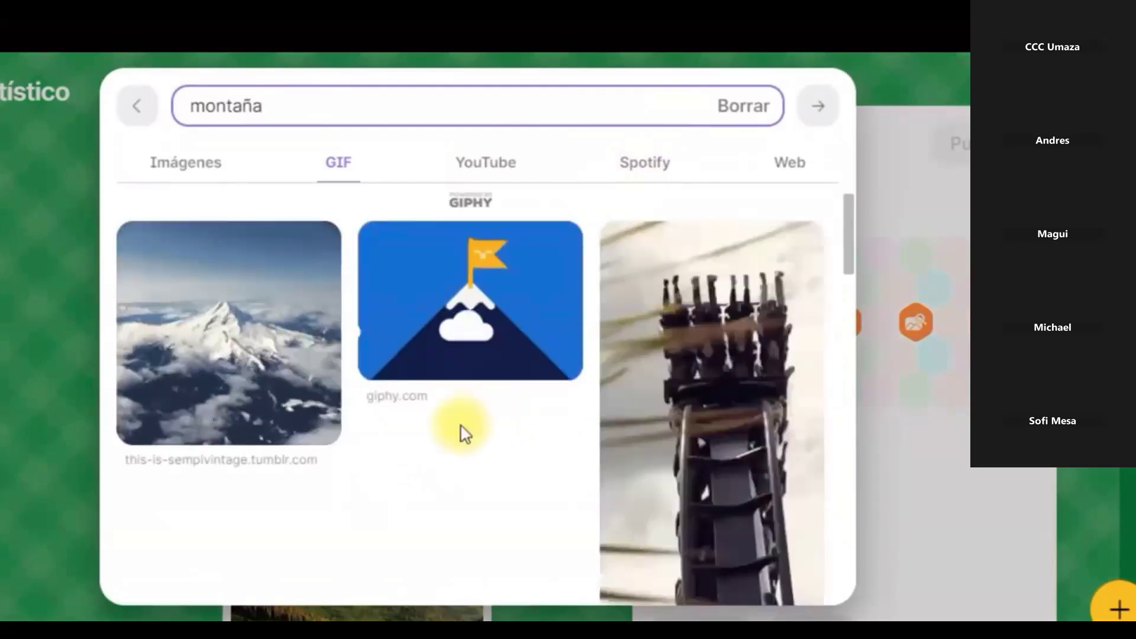
{"action": "left_click", "coordinate": [278, 385]}
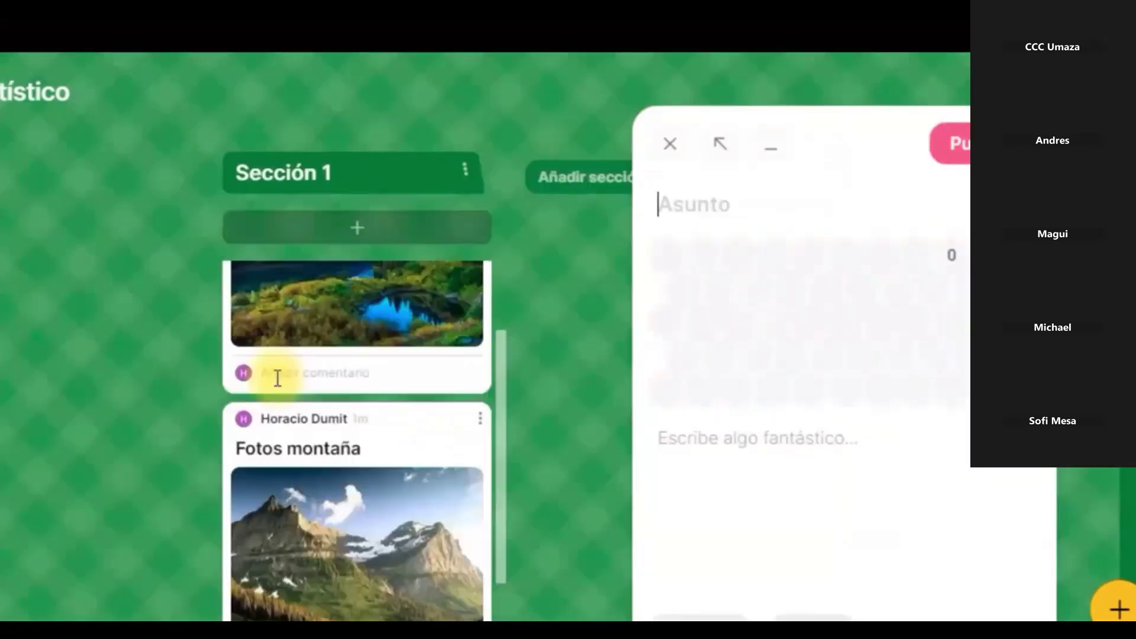
- Title the post 'Gif de Montaña' and publish it
{"action": "scroll", "coordinate": [278, 382], "scroll_direction": "down", "scroll_amount": 2}
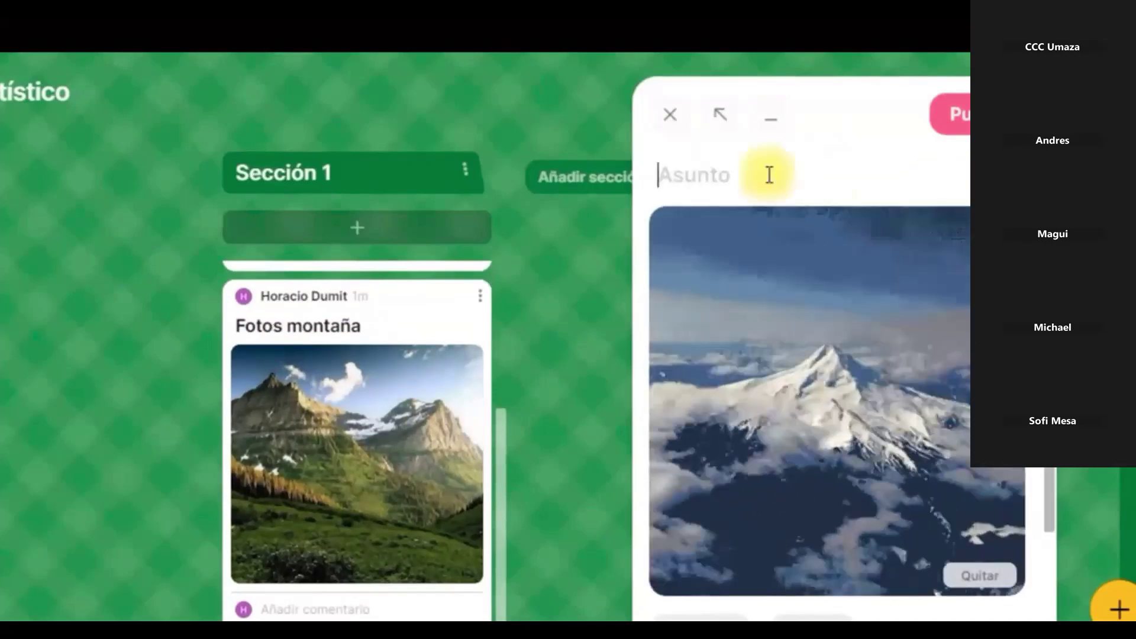
{"action": "left_click", "coordinate": [749, 173]}
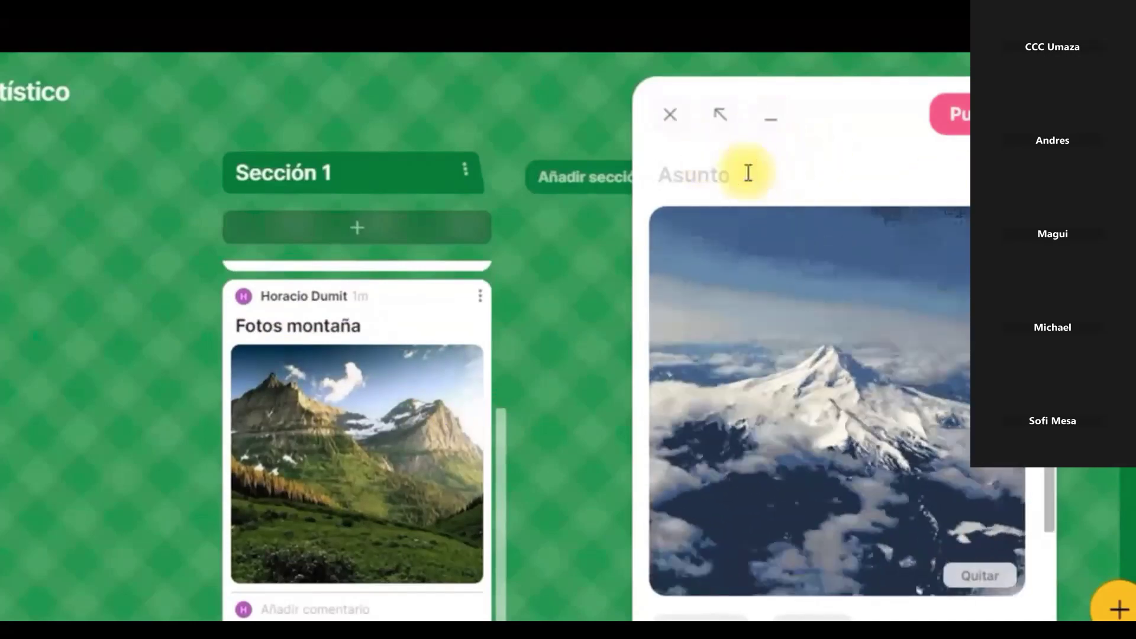
{"action": "type", "text": "Gif  de Montaña"}
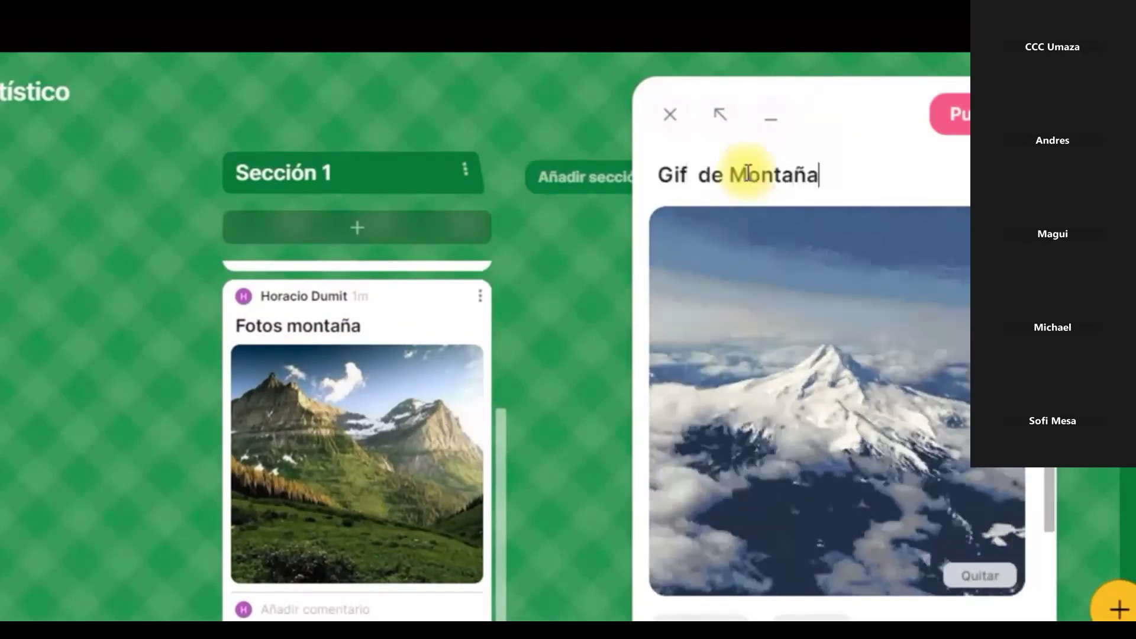
{"action": "left_click", "coordinate": [950, 114]}
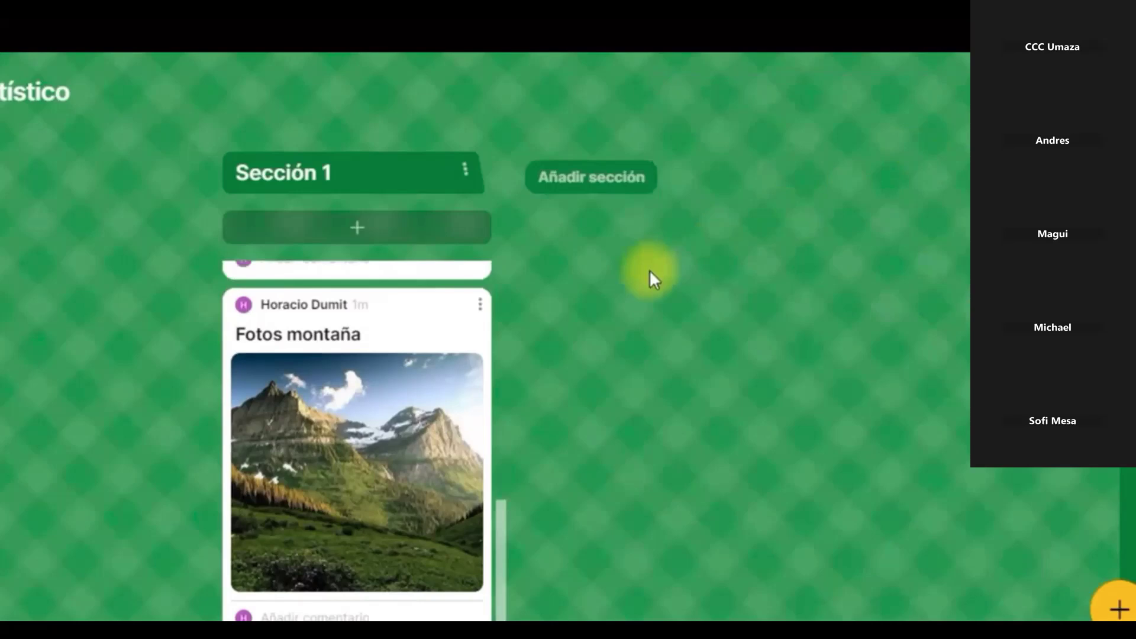
- Rename the first column 'Montaña' and the second column 'Árboles', with the accented Á
{"action": "type", "text": "Montaña"}
{"action": "left_click", "coordinate": [459, 187]}
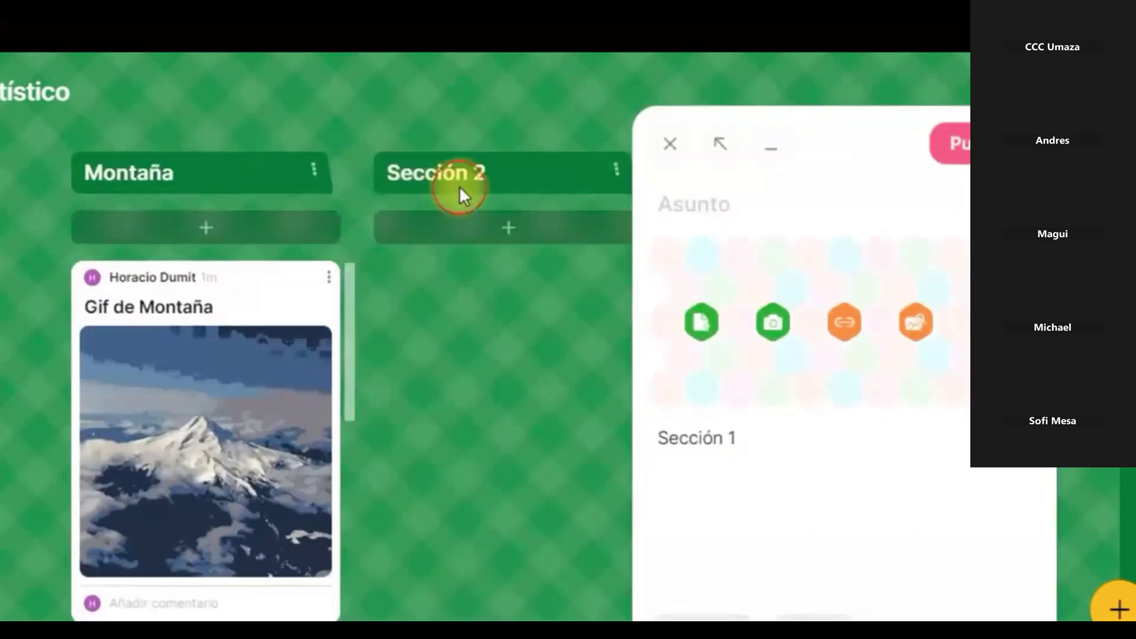
{"action": "left_click", "coordinate": [460, 172]}
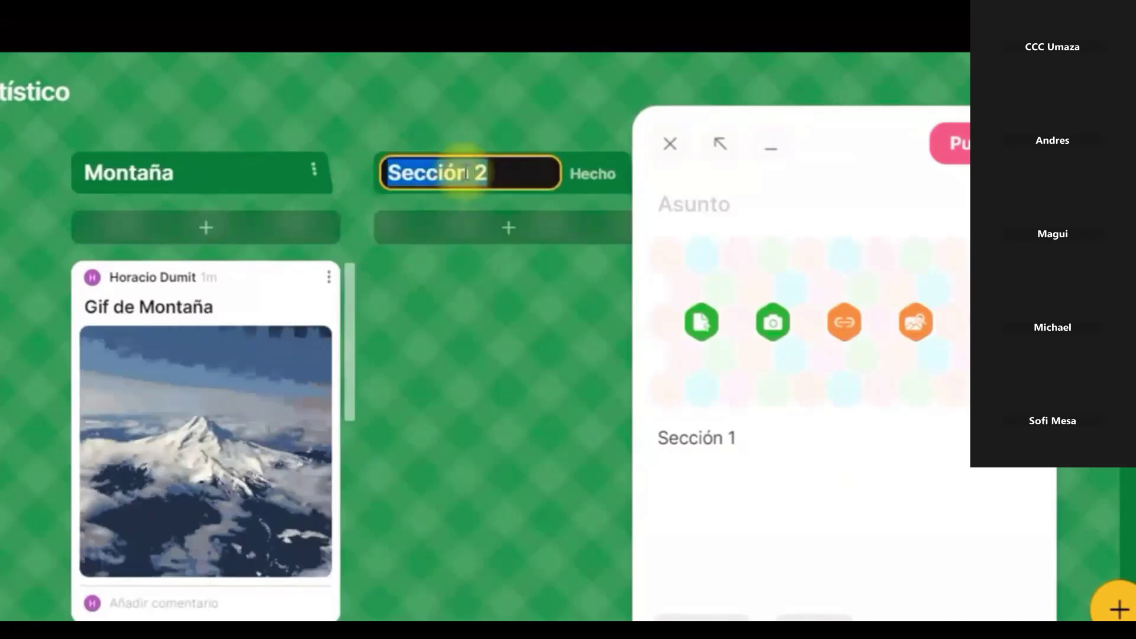
{"action": "type", "text": "Ar"}
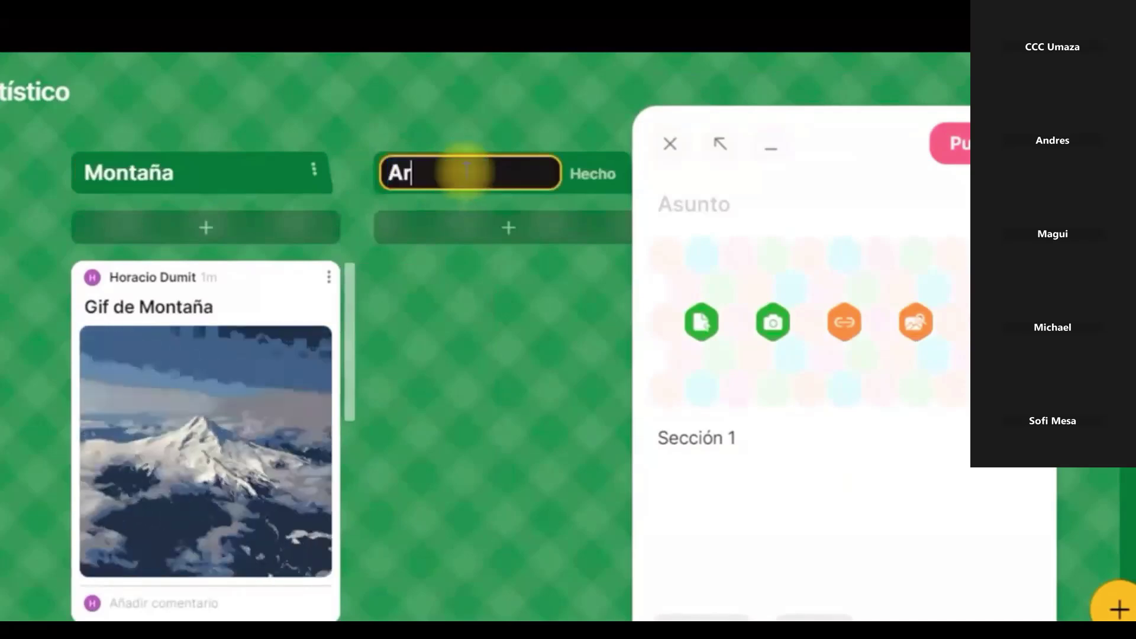
{"action": "key", "text": "BackSpace"}
{"action": "key", "text": "BackSpace"}
{"action": "type", "text": "Árboles"}
{"action": "left_click", "coordinate": [478, 227]}
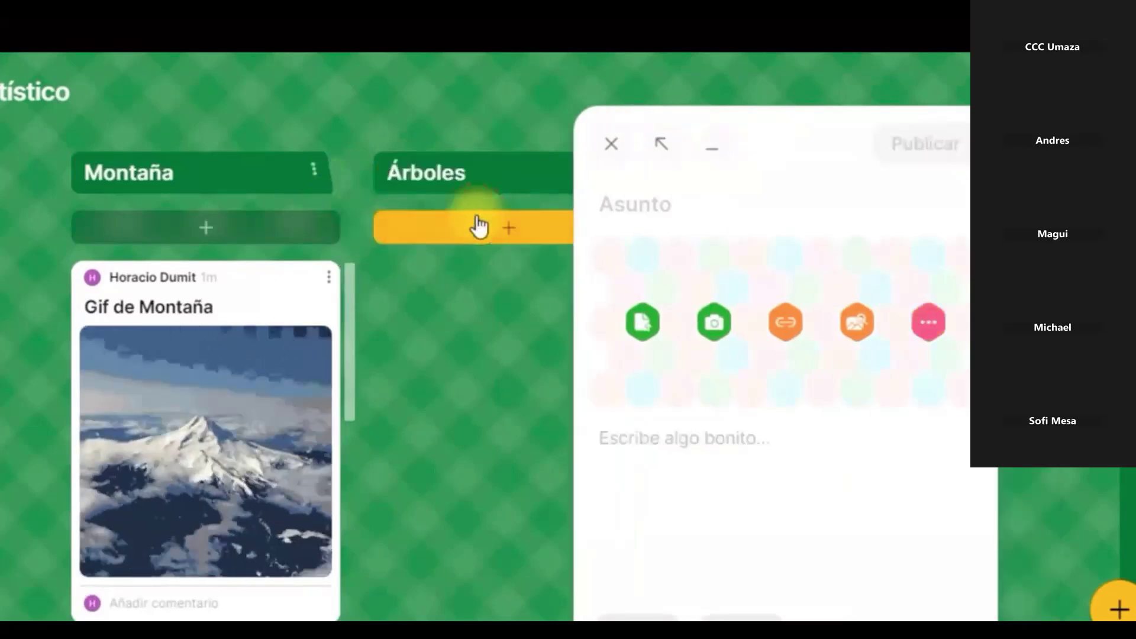
- Start a 'Jacarandá' post under Árboles, trying and then abandoning a file upload
{"action": "left_click", "coordinate": [618, 260]}
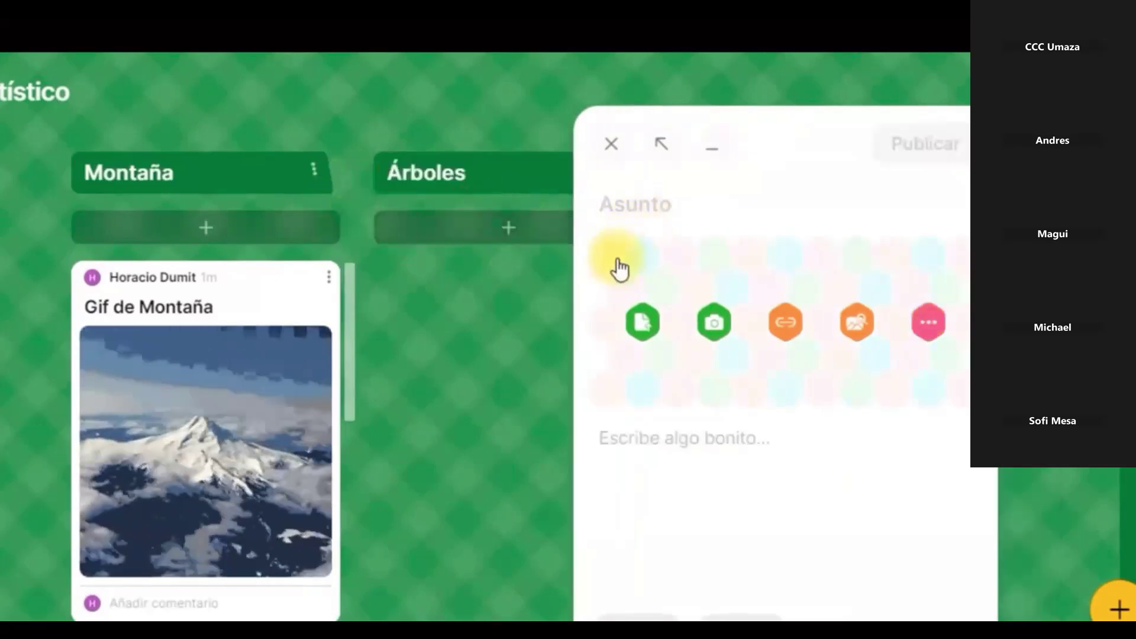
{"action": "type", "text": "Jaca"}
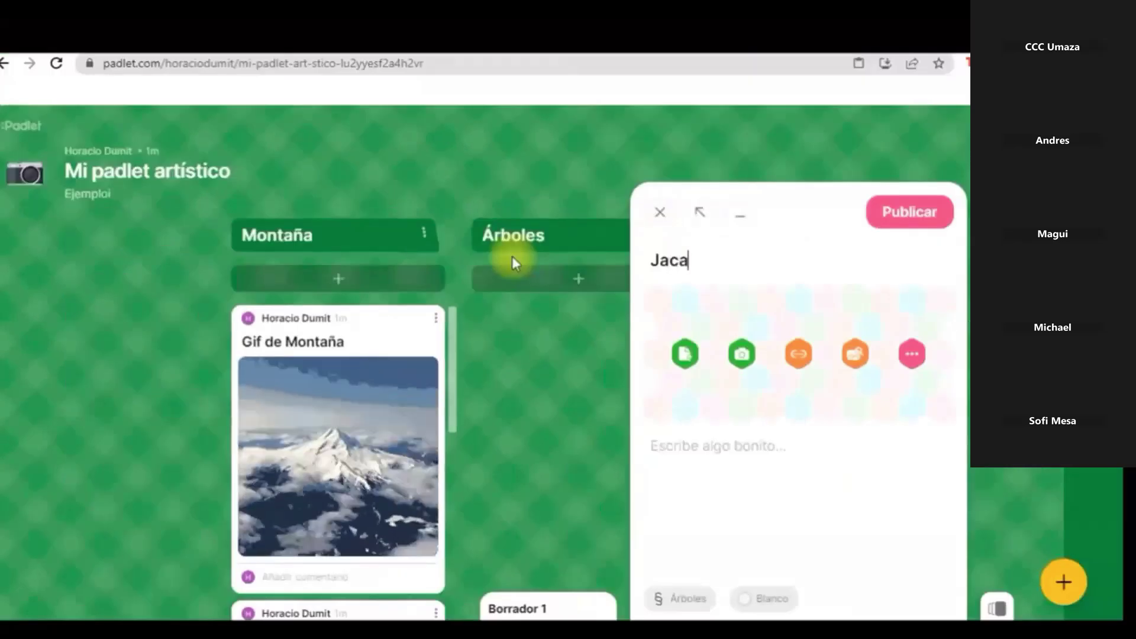
{"action": "type", "text": "randá"}
{"action": "left_click", "coordinate": [689, 367]}
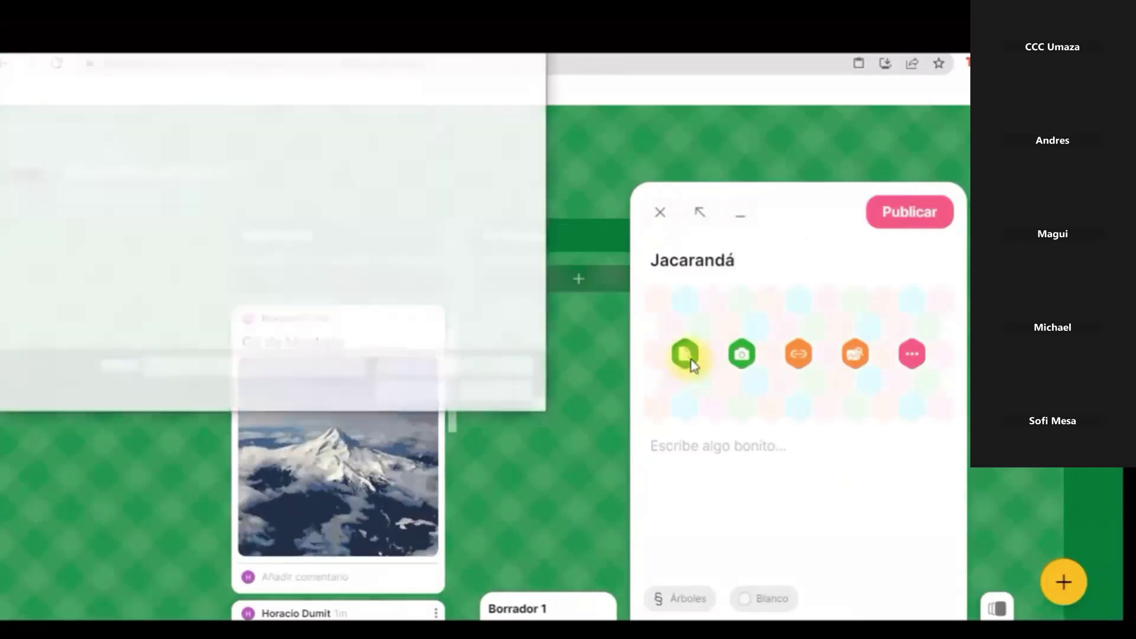
{"action": "scroll", "coordinate": [475, 268], "scroll_direction": "down", "scroll_amount": 3}
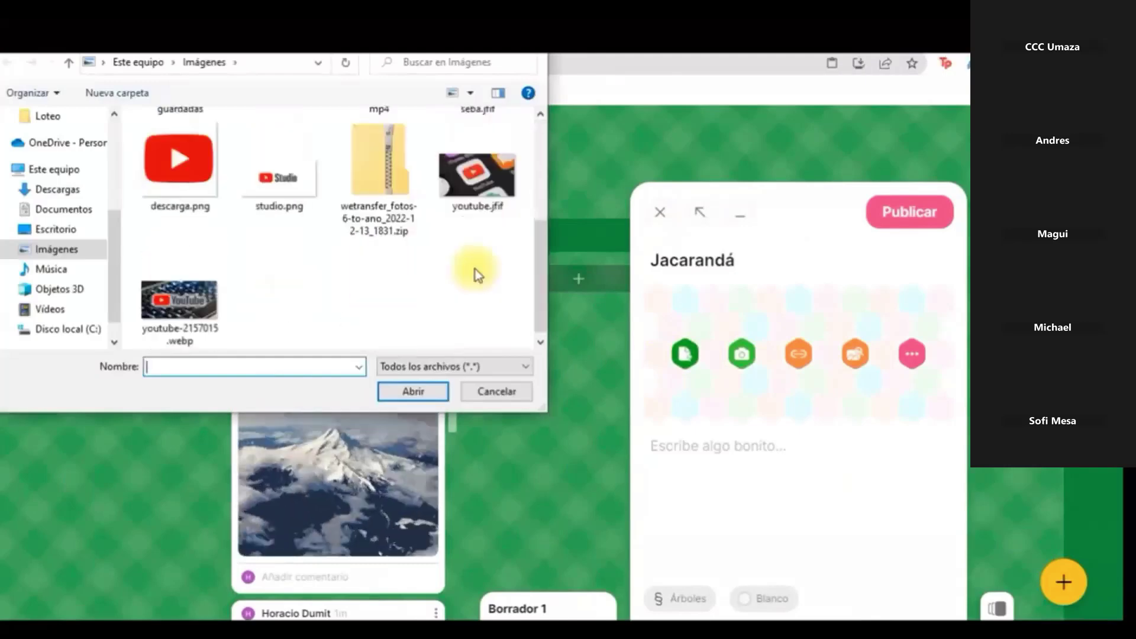
{"action": "scroll", "coordinate": [474, 270], "scroll_direction": "up", "scroll_amount": 2}
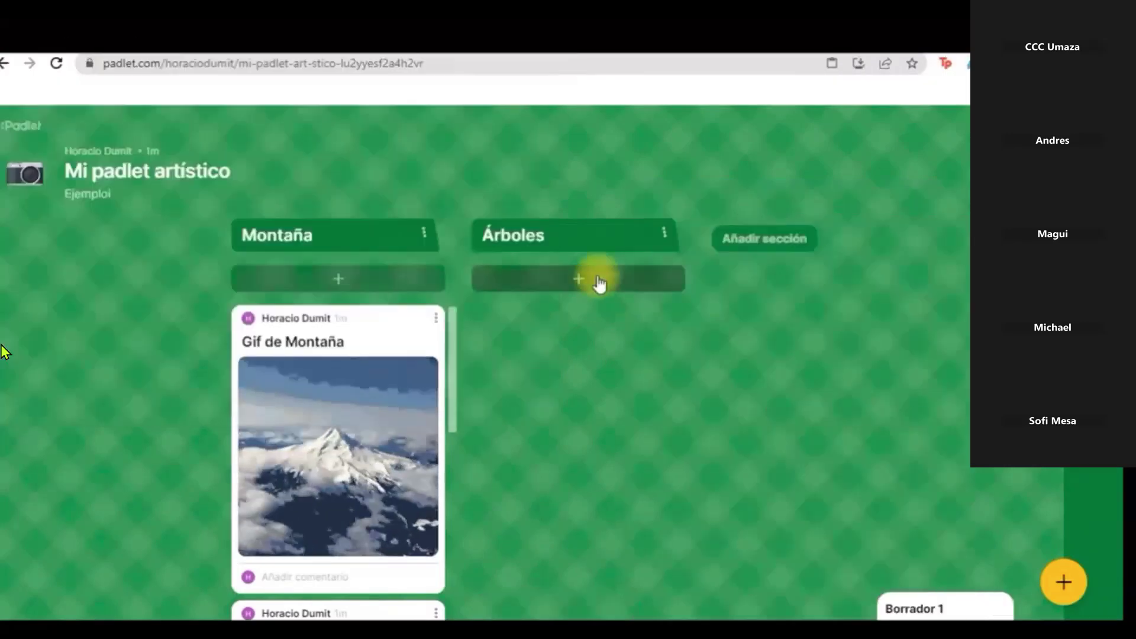
{"action": "left_click", "coordinate": [597, 282]}
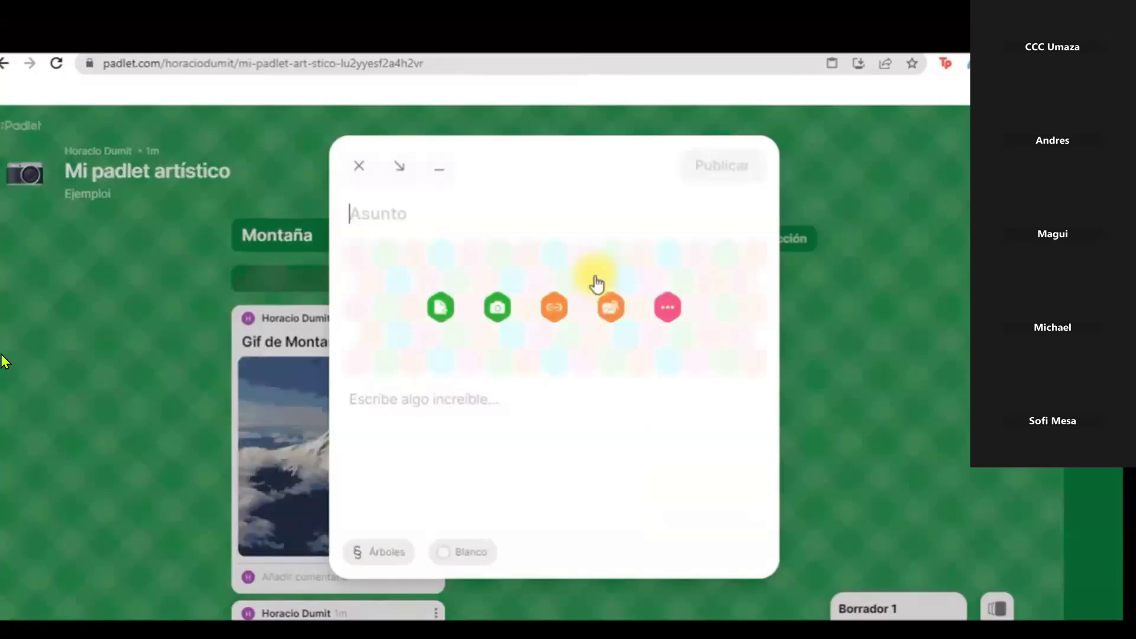
- Retitle the post 'Jacarandá' and run an image search for Jacarandá
{"action": "type", "text": "Jacarandá"}
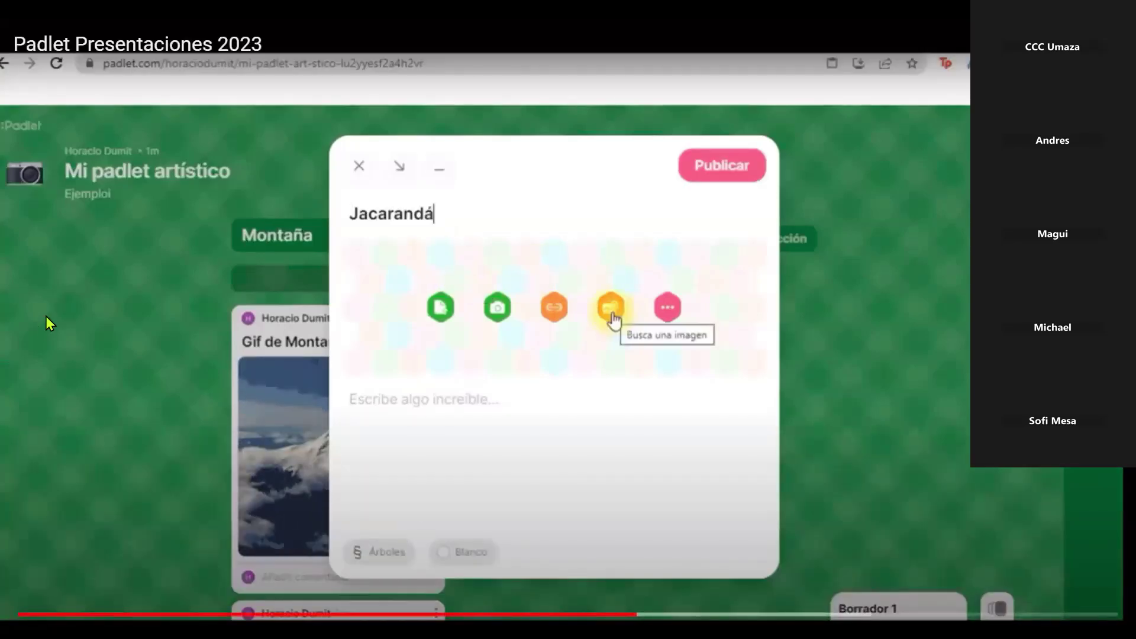
{"action": "left_click", "coordinate": [612, 308]}
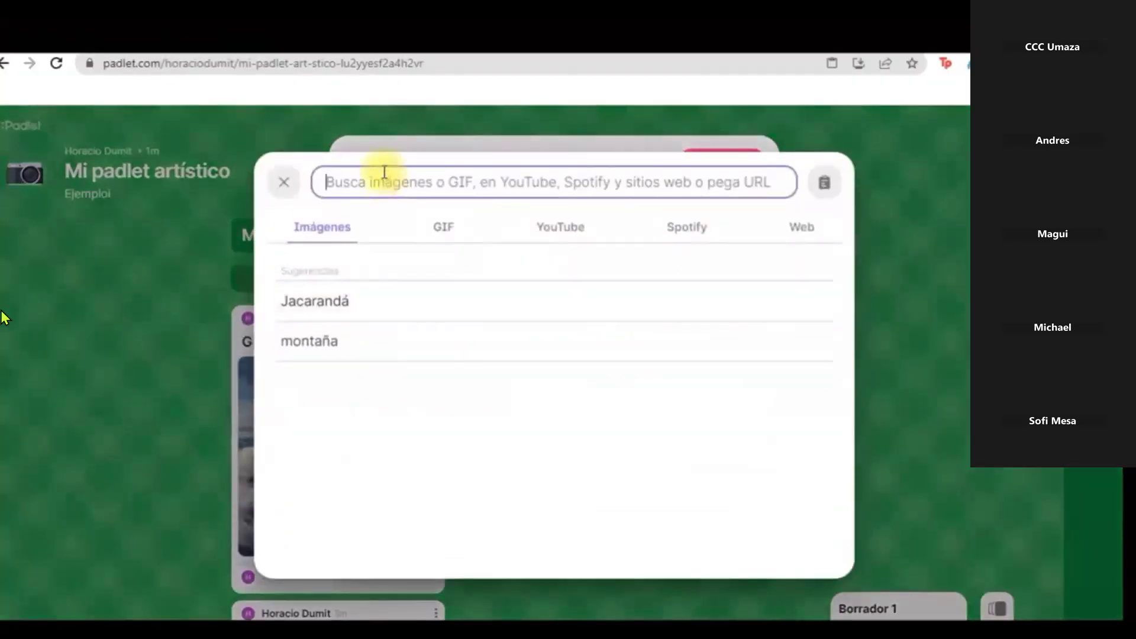
{"action": "type", "text": "Jacar"}
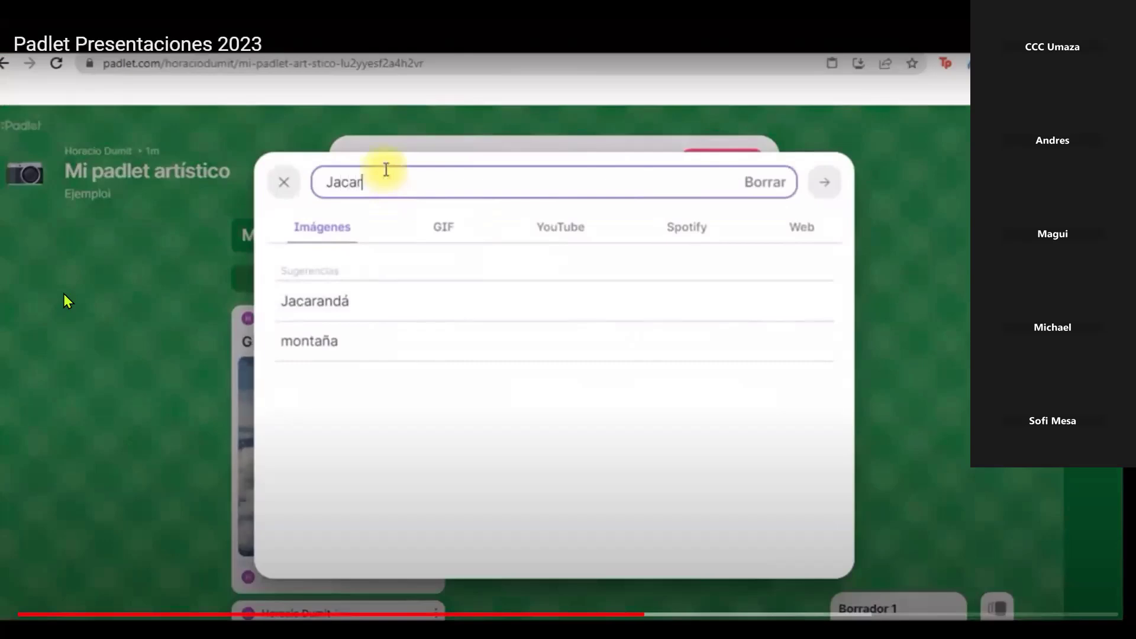
{"action": "type", "text": "á"}
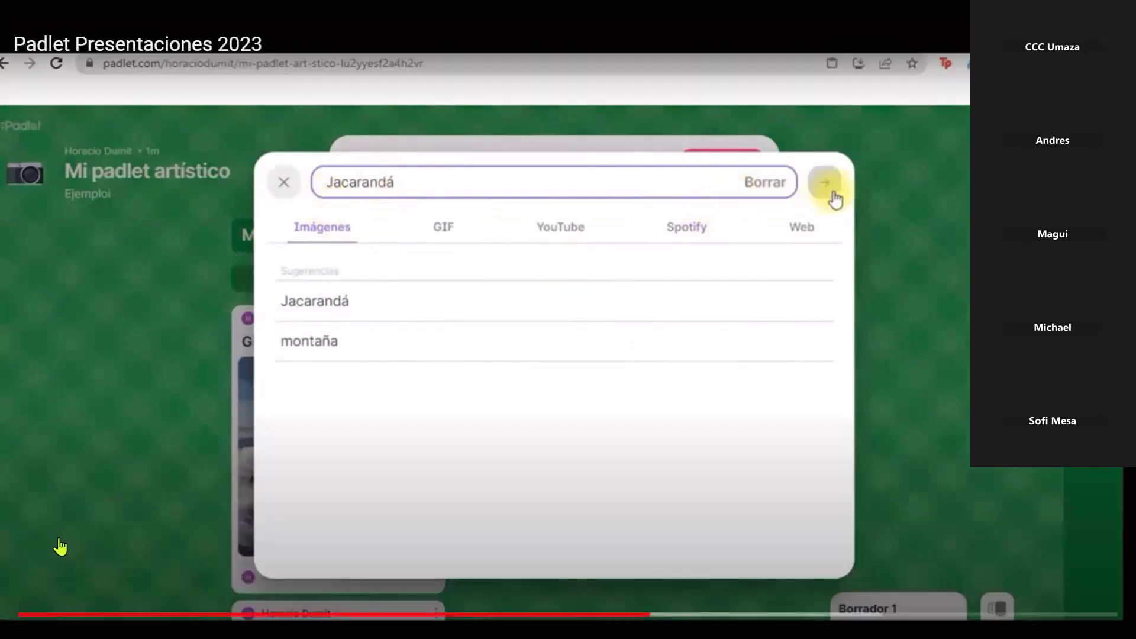
{"action": "left_click", "coordinate": [824, 186]}
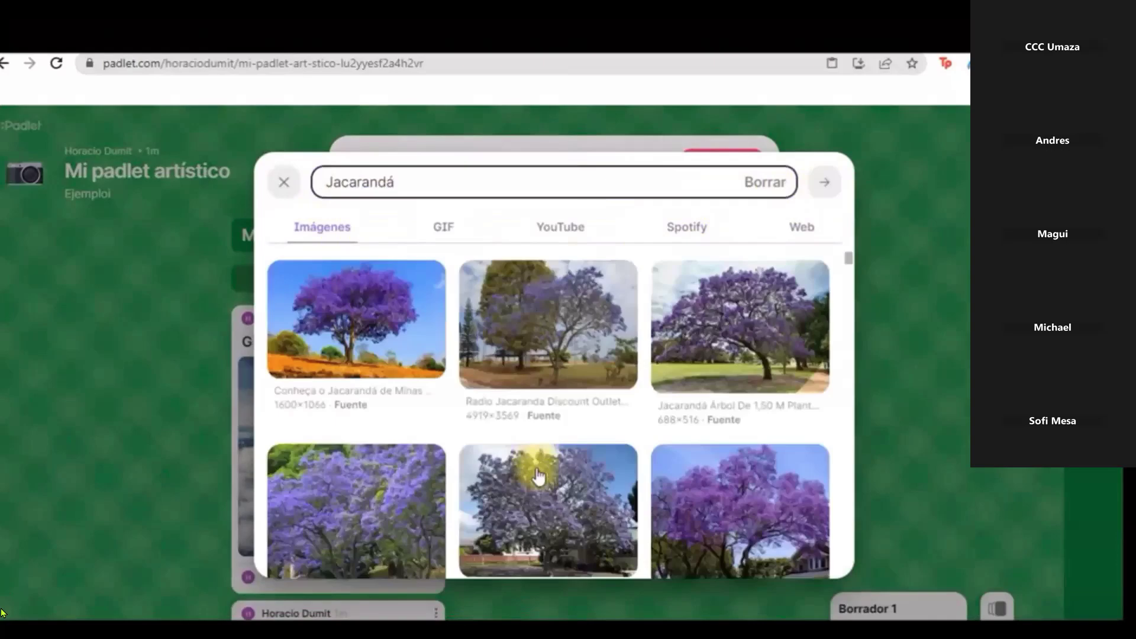
{"action": "scroll", "coordinate": [538, 489], "scroll_direction": "down", "scroll_amount": 3}
{"action": "scroll", "coordinate": [538, 463], "scroll_direction": "down", "scroll_amount": 3}
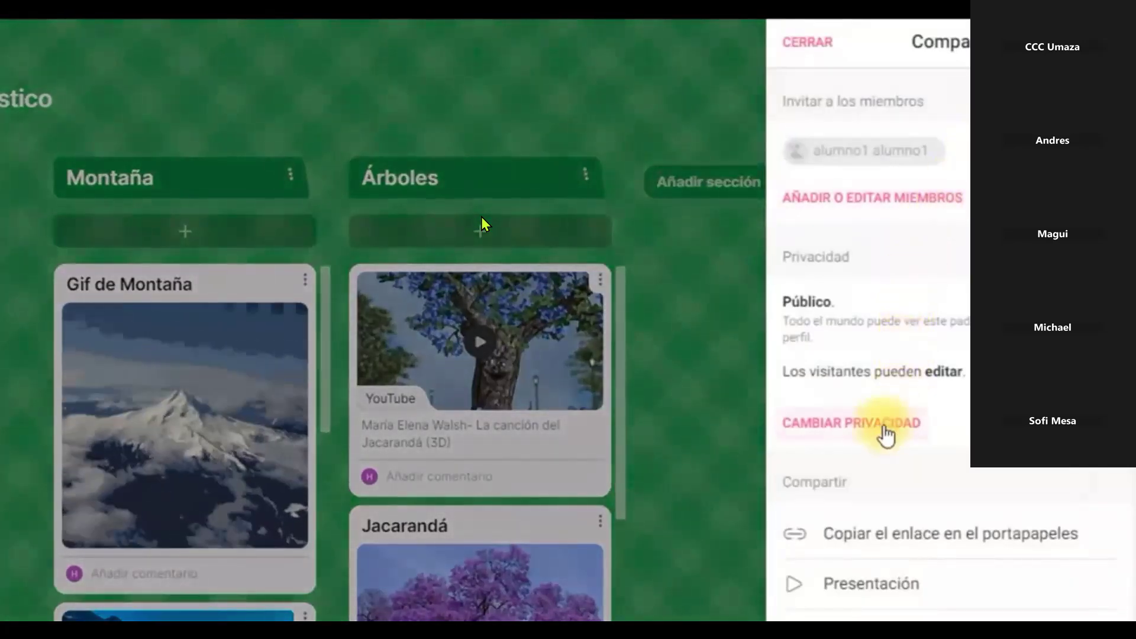
- Set the padlet's privacy to Contraseña with visitor permission kept at Puede editar
{"action": "left_click", "coordinate": [818, 426]}
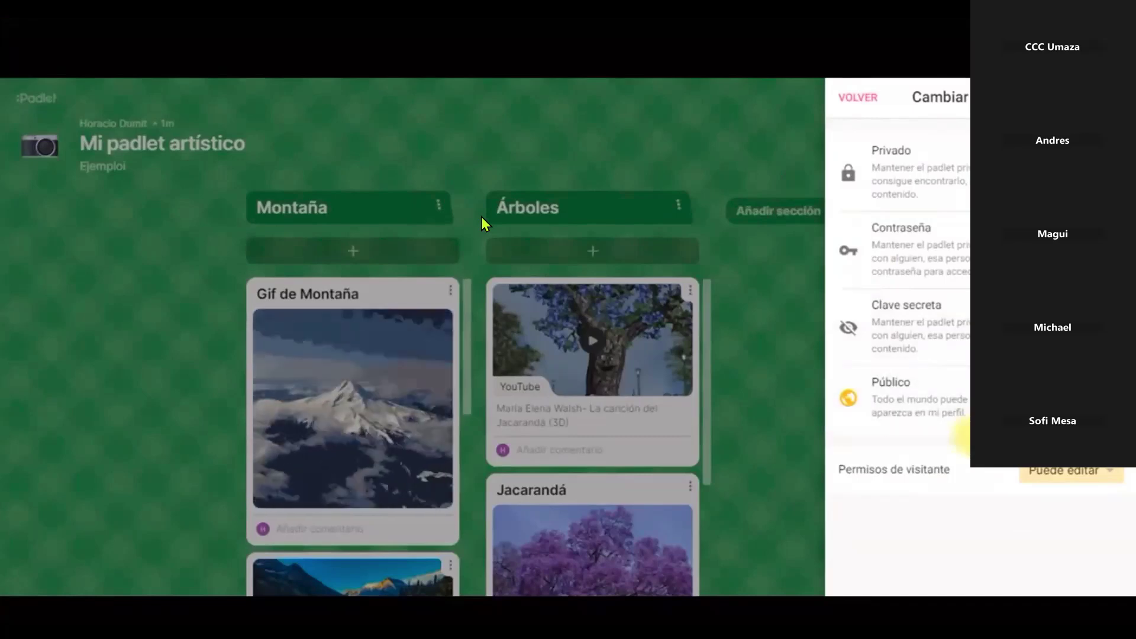
{"action": "left_click", "coordinate": [1089, 474]}
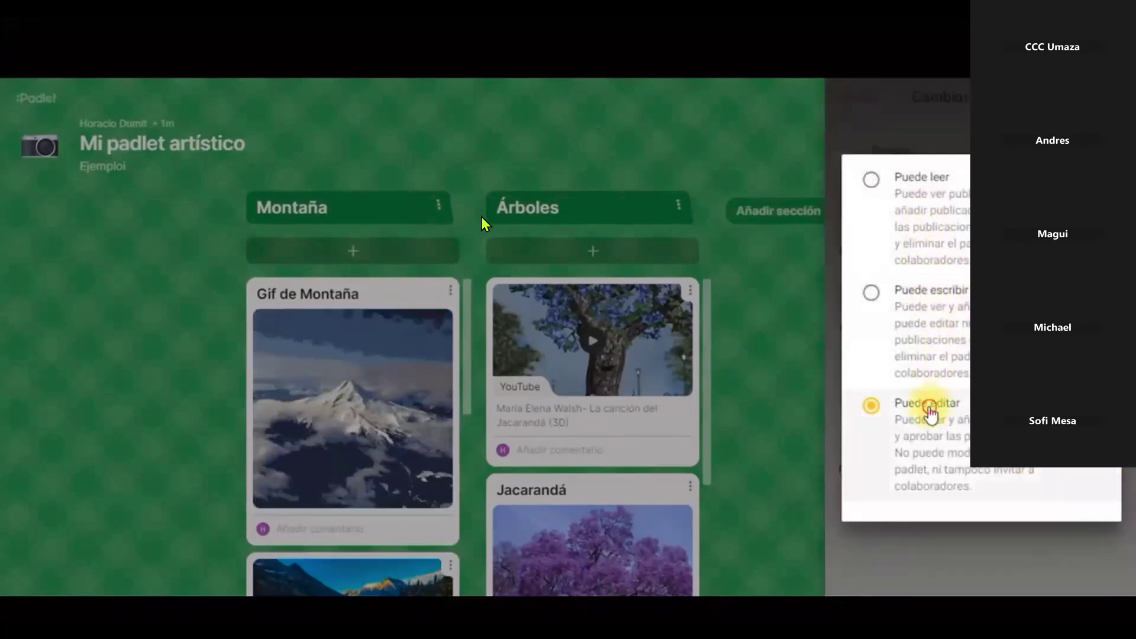
{"action": "left_click", "coordinate": [1045, 530]}
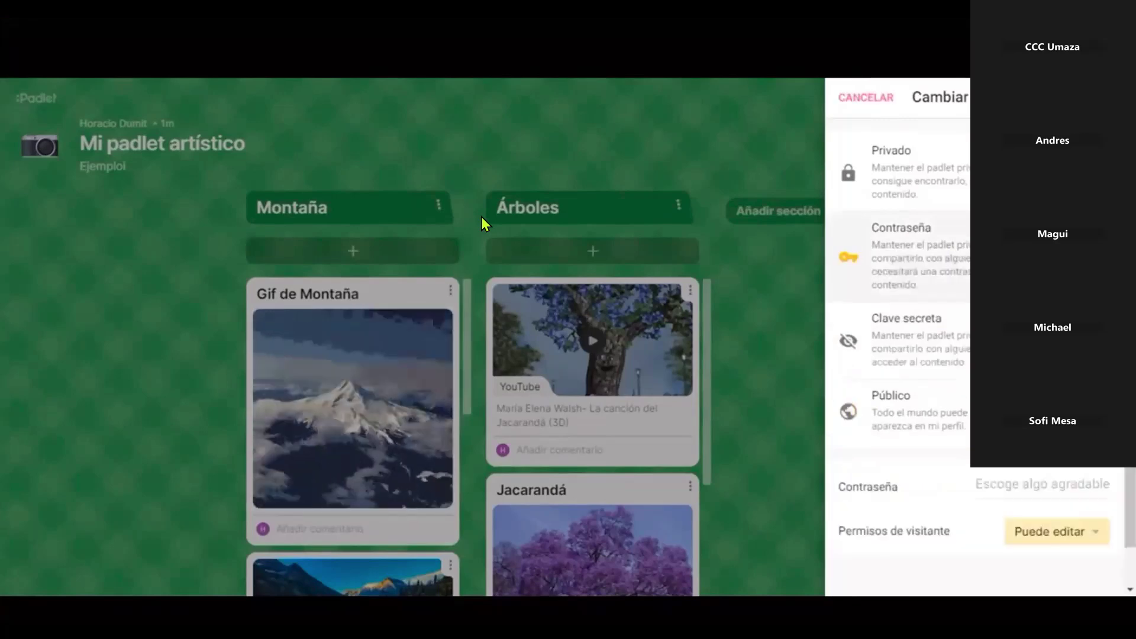
{"action": "left_click", "coordinate": [990, 479]}
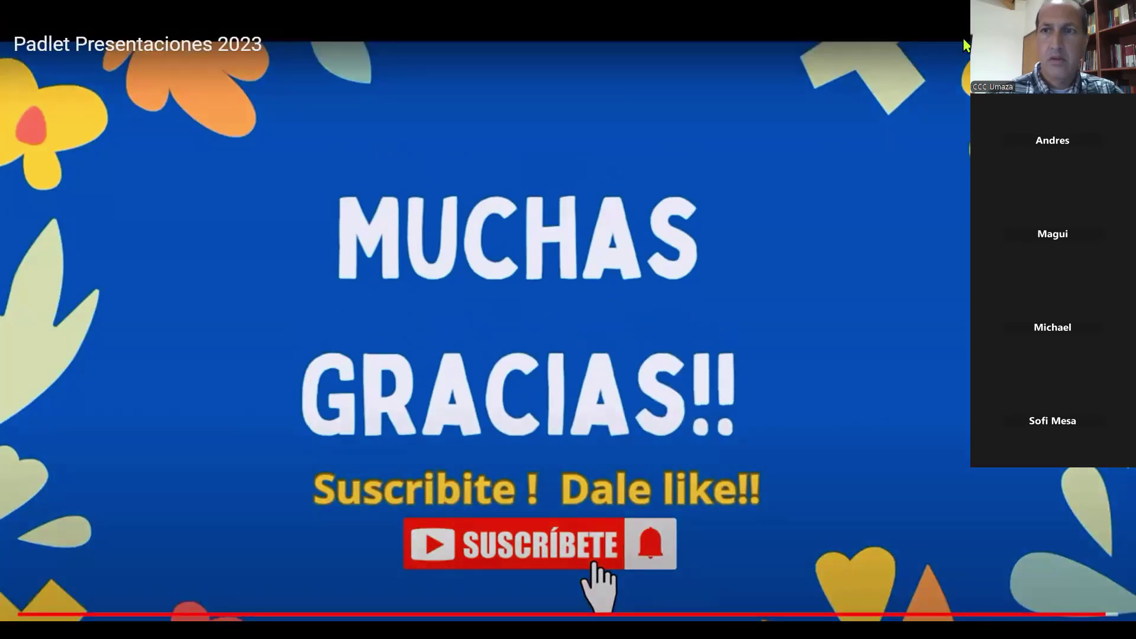
- Leave full-screen playback once the tutorial video reaches its 'Muchas Gracias' screen
{"action": "key", "text": "Escape"}
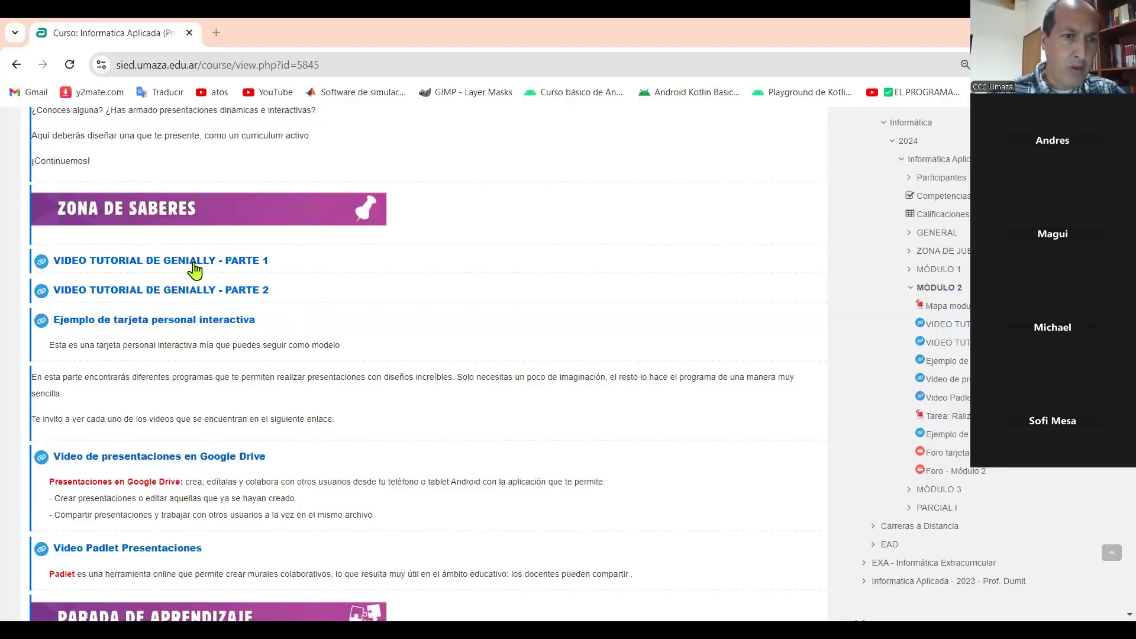
- Open the 'Ejemplo de tarjeta personal interactiva' link in Zona de Saberes
{"action": "left_click", "coordinate": [165, 327]}
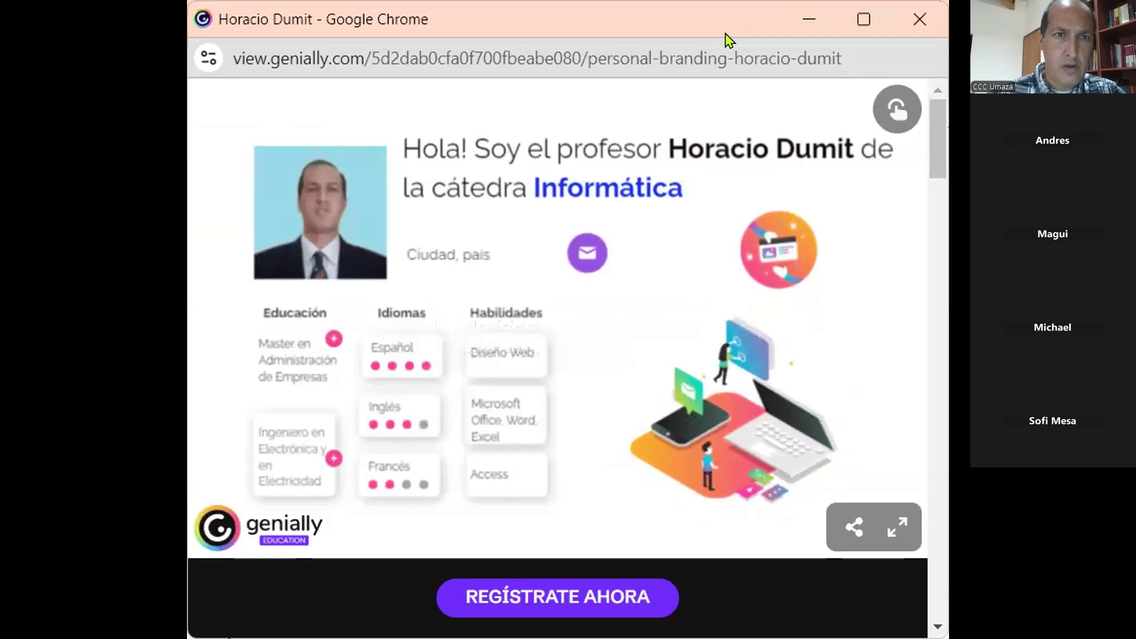
{"action": "double_click", "coordinate": [727, 35]}
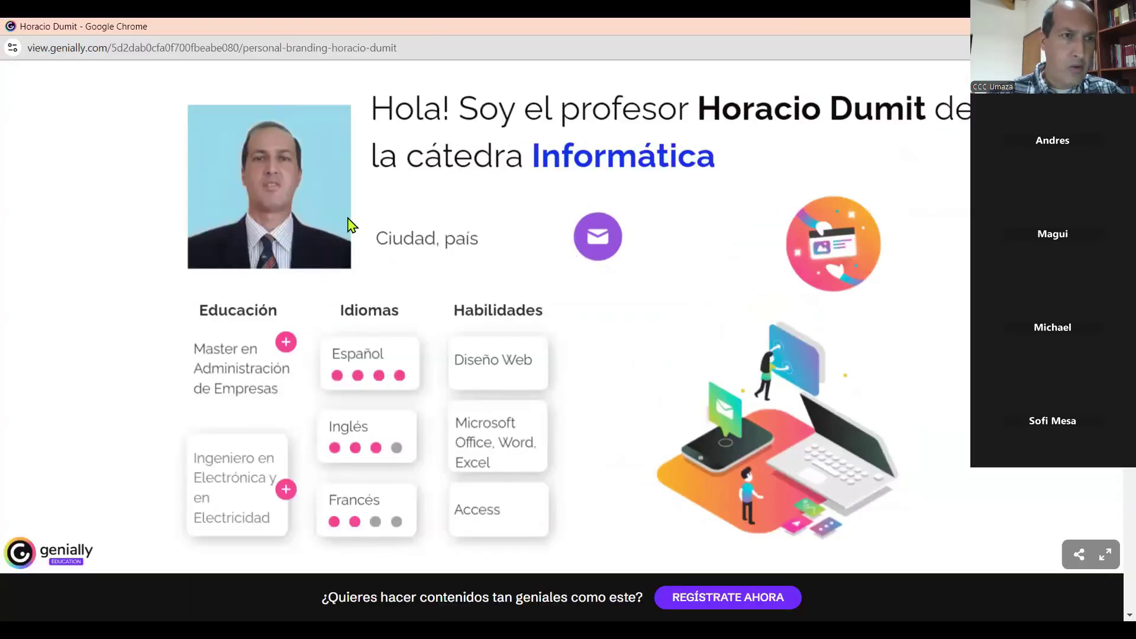
{"action": "left_click", "coordinate": [422, 51]}
{"action": "key", "text": "Return"}
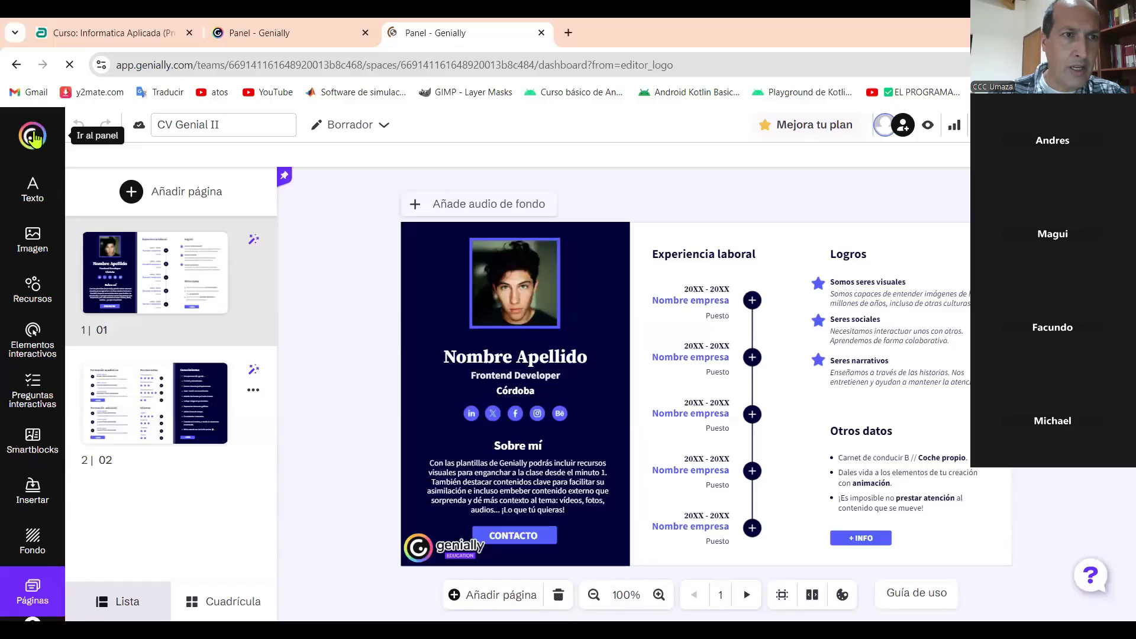
- Return to the Mi espacio dashboard, browse the saved creations, and open the Crear genially menu
{"action": "left_click", "coordinate": [34, 136]}
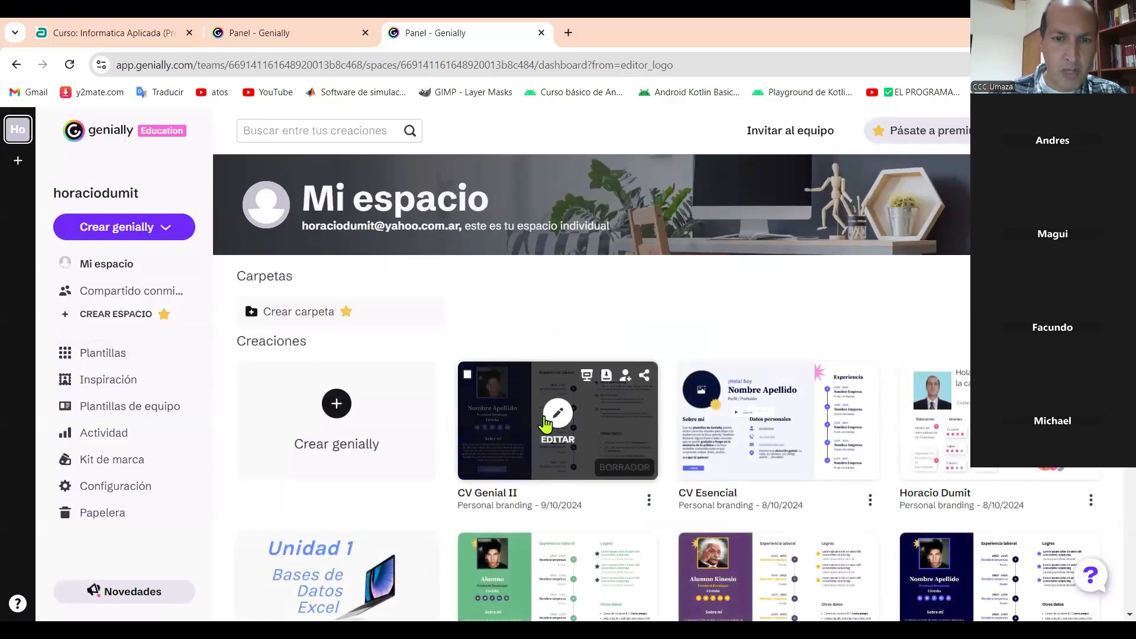
{"action": "scroll", "coordinate": [543, 470], "scroll_direction": "down", "scroll_amount": 3}
{"action": "scroll", "coordinate": [542, 473], "scroll_direction": "down", "scroll_amount": 6}
{"action": "scroll", "coordinate": [542, 473], "scroll_direction": "up", "scroll_amount": 5}
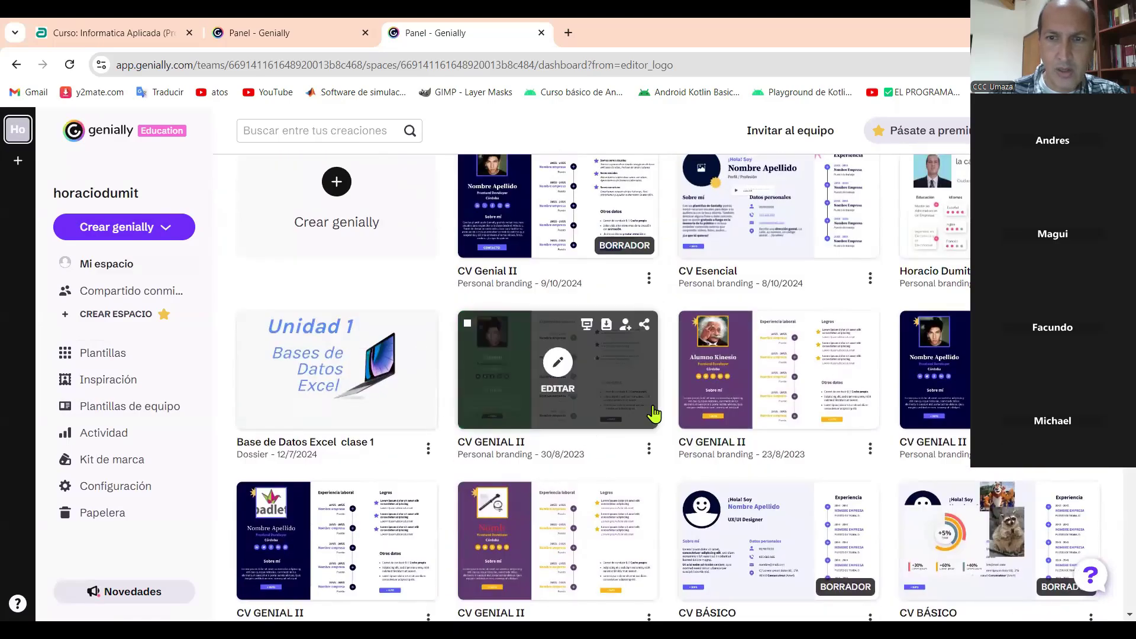
{"action": "scroll", "coordinate": [662, 424], "scroll_direction": "up", "scroll_amount": 1}
{"action": "scroll", "coordinate": [690, 408], "scroll_direction": "down", "scroll_amount": 2}
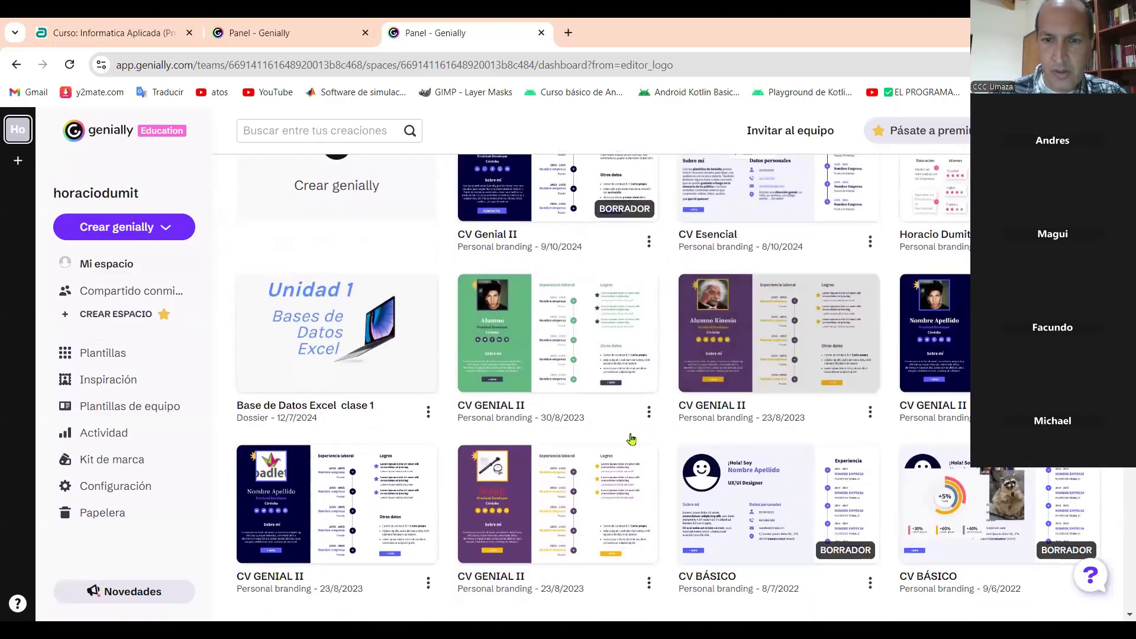
{"action": "scroll", "coordinate": [568, 464], "scroll_direction": "down", "scroll_amount": 3}
{"action": "scroll", "coordinate": [710, 385], "scroll_direction": "up", "scroll_amount": 2}
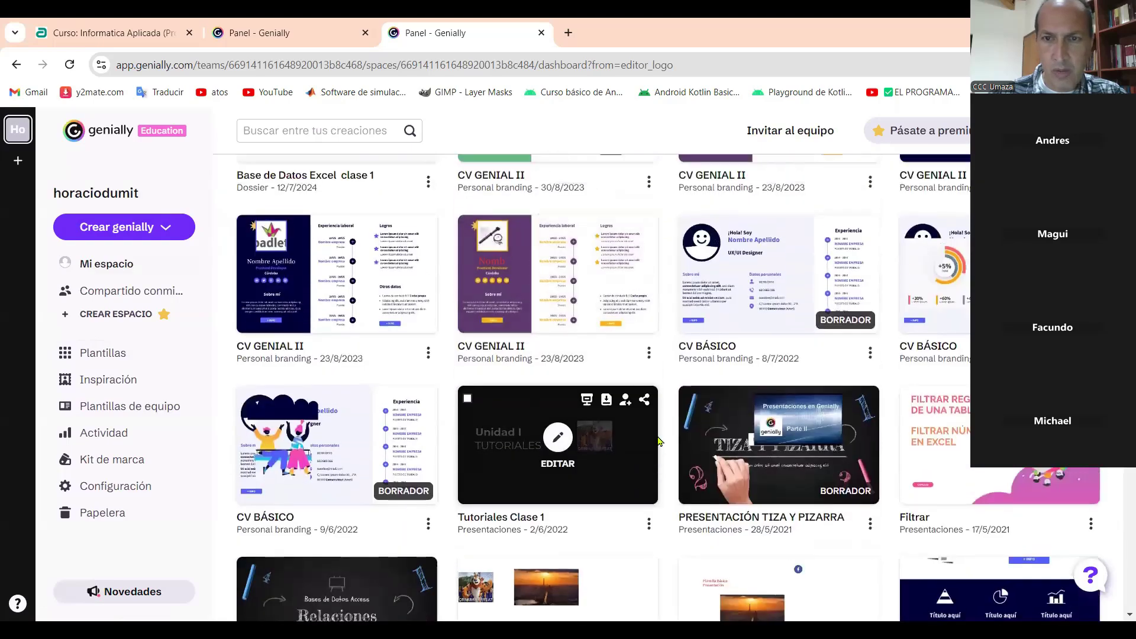
{"action": "scroll", "coordinate": [740, 343], "scroll_direction": "up", "scroll_amount": 1}
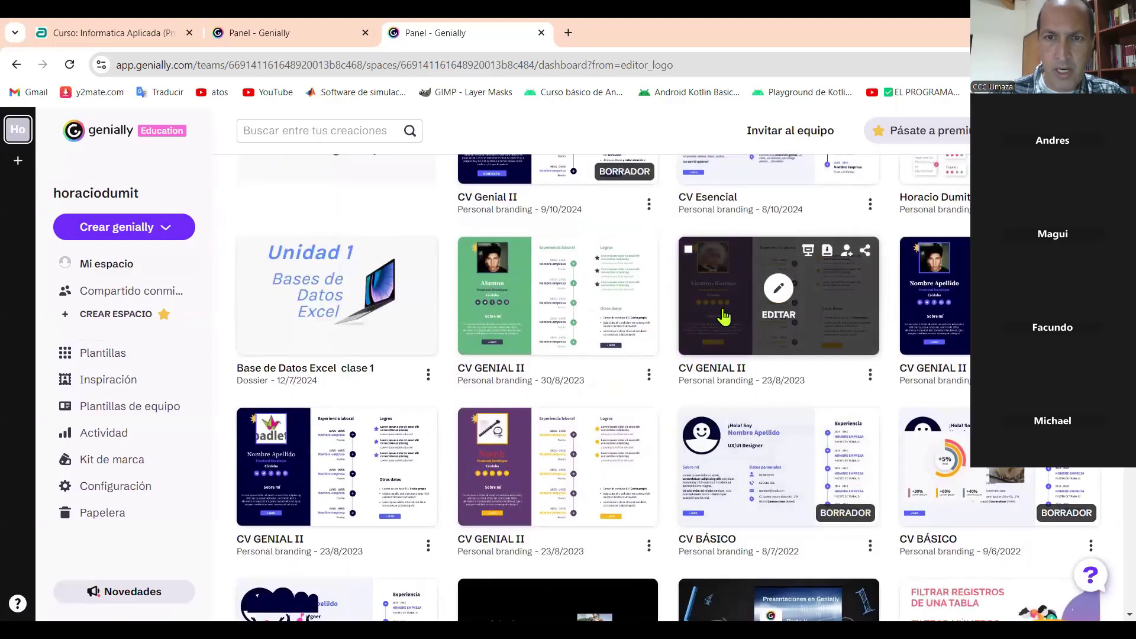
{"action": "scroll", "coordinate": [721, 319], "scroll_direction": "up", "scroll_amount": 3}
{"action": "scroll", "coordinate": [592, 295], "scroll_direction": "up", "scroll_amount": 2}
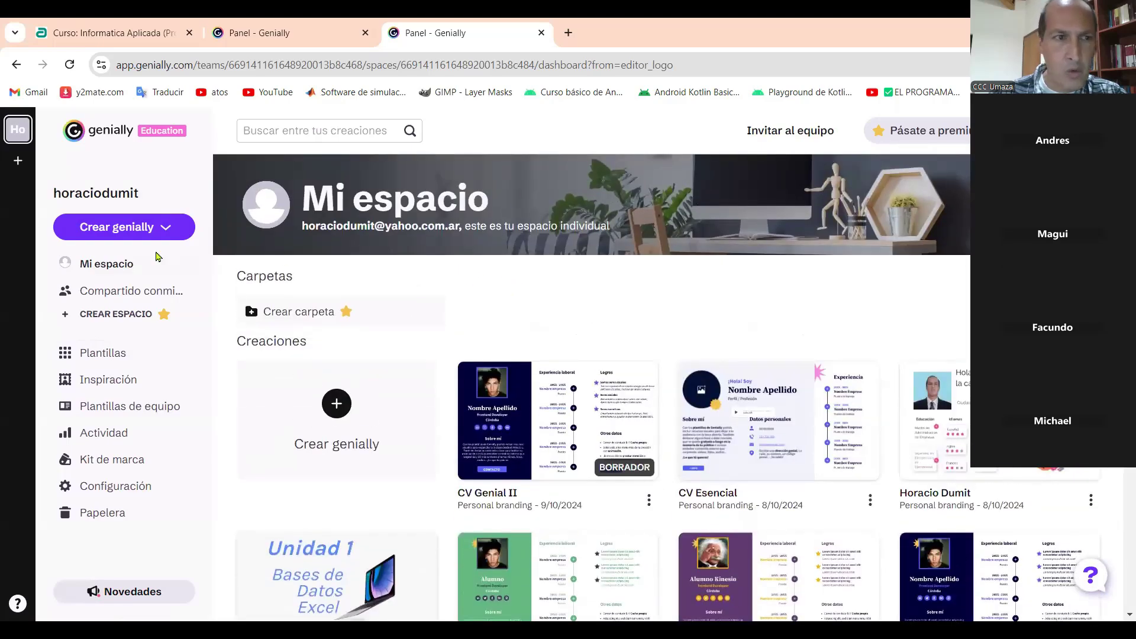
{"action": "left_click", "coordinate": [135, 241]}
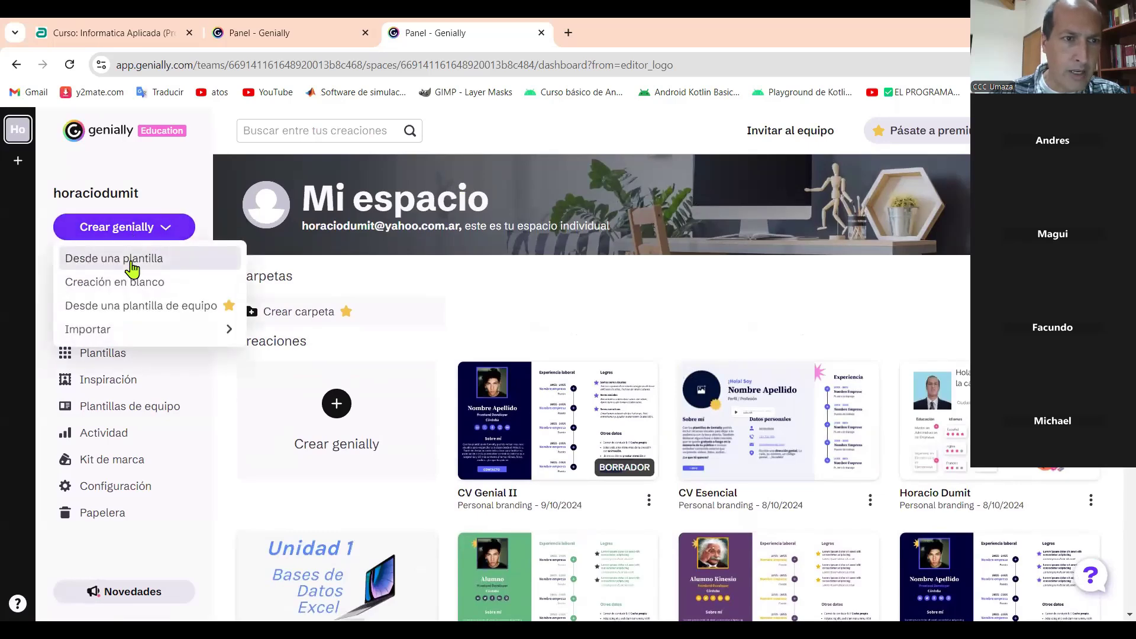
- Search the template gallery for 'cv', then preview and close the High School Grades template
{"action": "left_click", "coordinate": [92, 257]}
{"action": "left_click", "coordinate": [436, 129]}
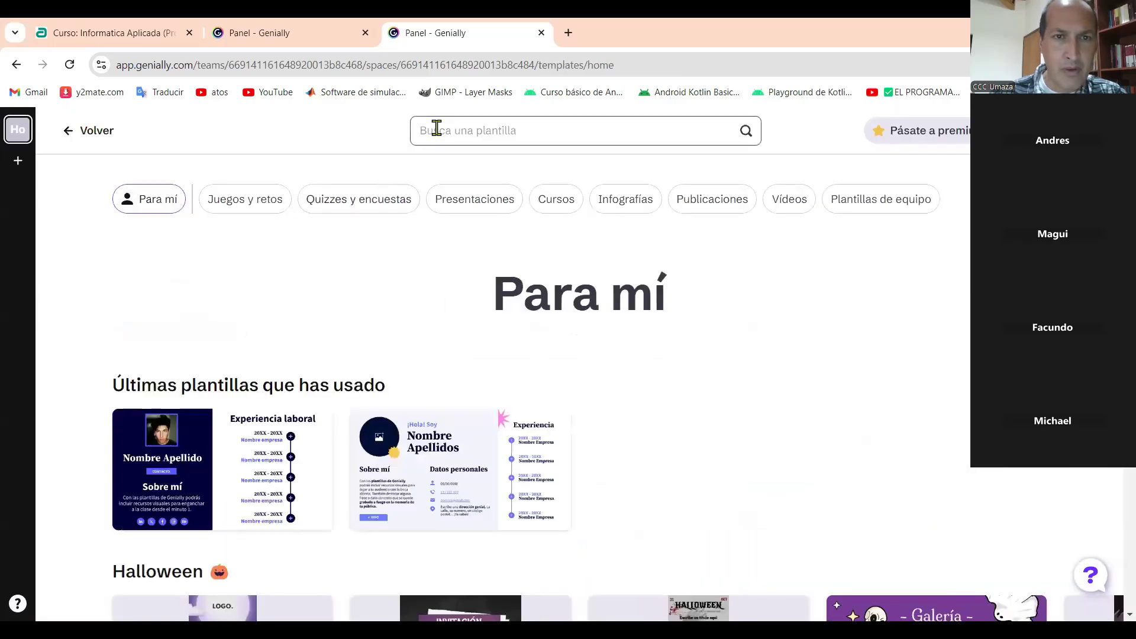
{"action": "left_click", "coordinate": [434, 199]}
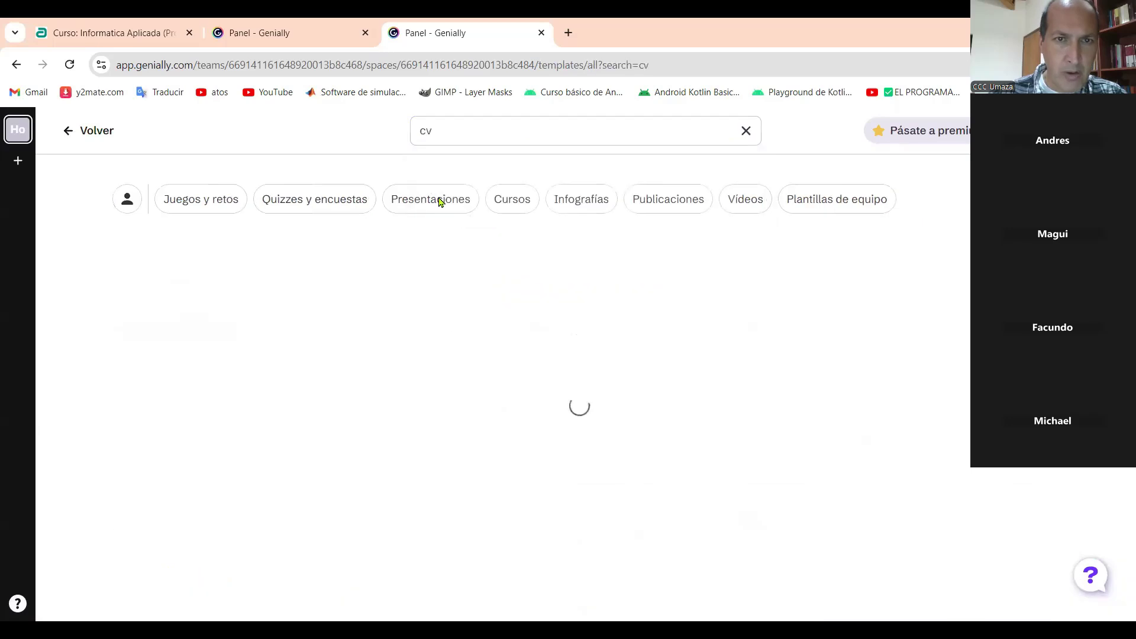
{"action": "left_click", "coordinate": [551, 129]}
{"action": "left_click", "coordinate": [353, 224]}
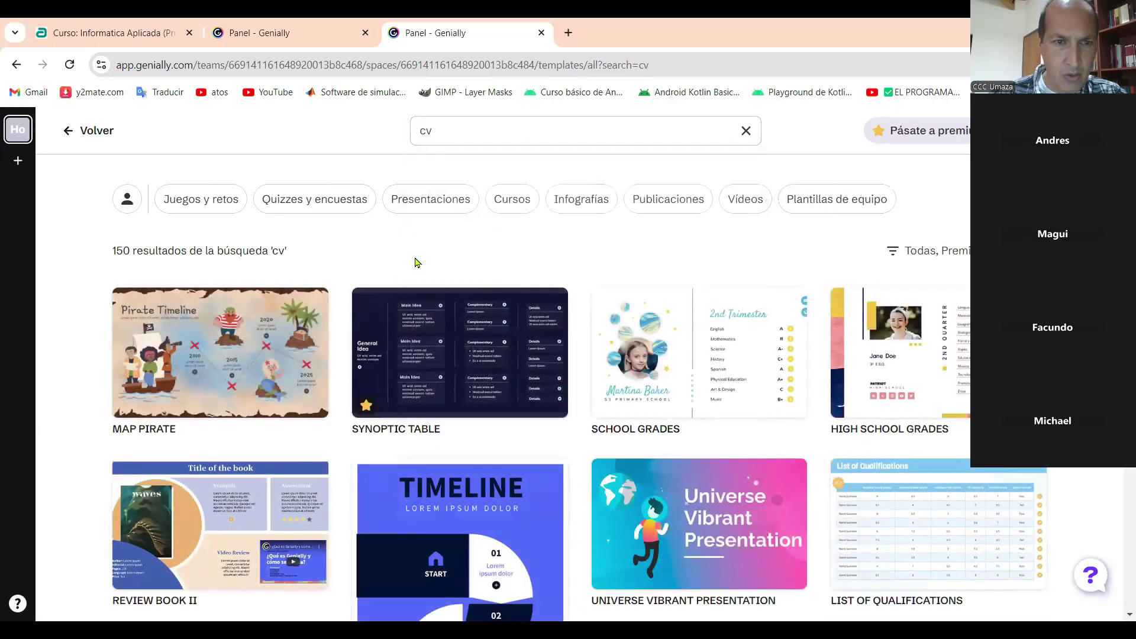
{"action": "scroll", "coordinate": [416, 262], "scroll_direction": "down", "scroll_amount": 3}
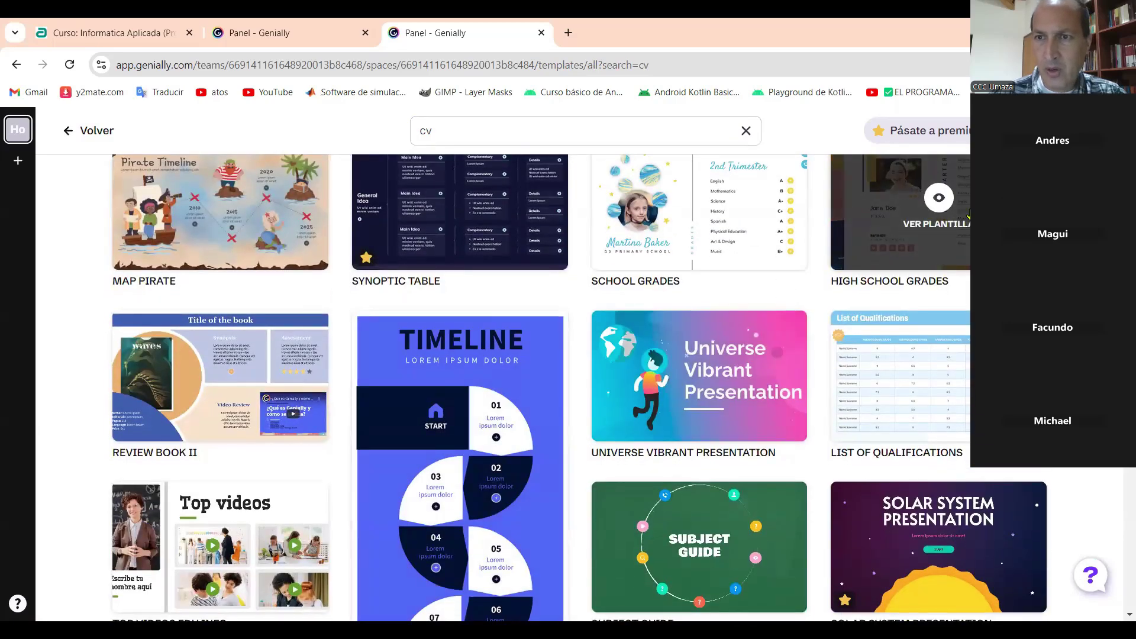
{"action": "left_click", "coordinate": [968, 231]}
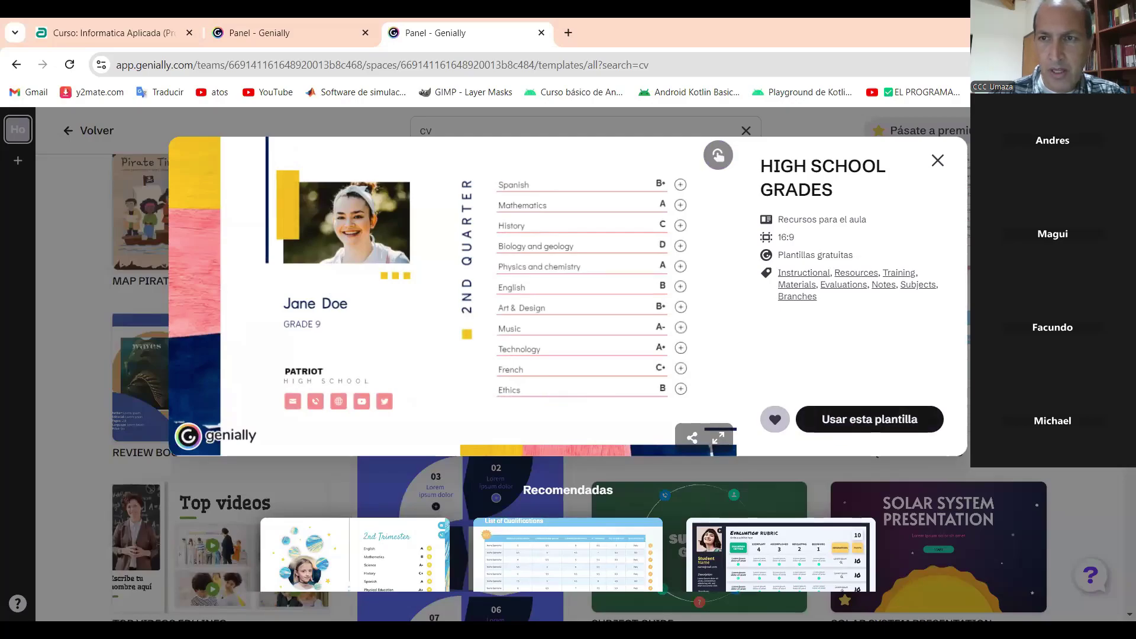
{"action": "left_click", "coordinate": [936, 162]}
- Browse the cv results, then refine the template search to 'cv esencial'
{"action": "scroll", "coordinate": [799, 331], "scroll_direction": "down", "scroll_amount": 4}
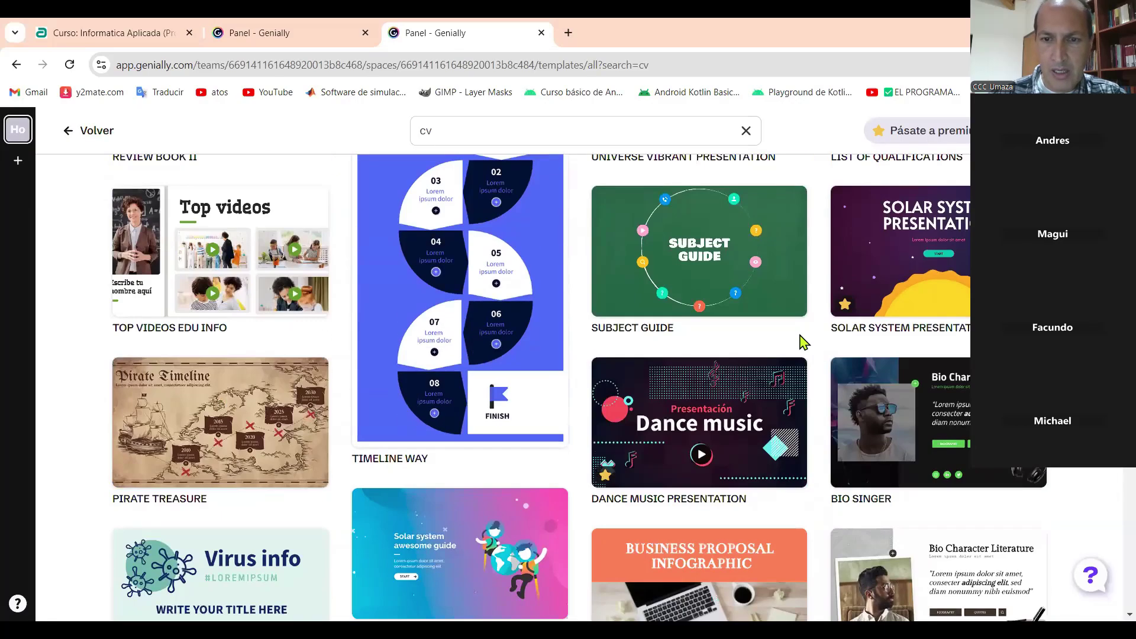
{"action": "scroll", "coordinate": [608, 374], "scroll_direction": "down", "scroll_amount": 5}
{"action": "scroll", "coordinate": [608, 374], "scroll_direction": "down", "scroll_amount": 4}
{"action": "scroll", "coordinate": [604, 379], "scroll_direction": "down", "scroll_amount": 4}
{"action": "scroll", "coordinate": [603, 378], "scroll_direction": "down", "scroll_amount": 5}
{"action": "scroll", "coordinate": [603, 377], "scroll_direction": "down", "scroll_amount": 3}
{"action": "scroll", "coordinate": [603, 378], "scroll_direction": "down", "scroll_amount": 3}
{"action": "scroll", "coordinate": [604, 379], "scroll_direction": "down", "scroll_amount": 5}
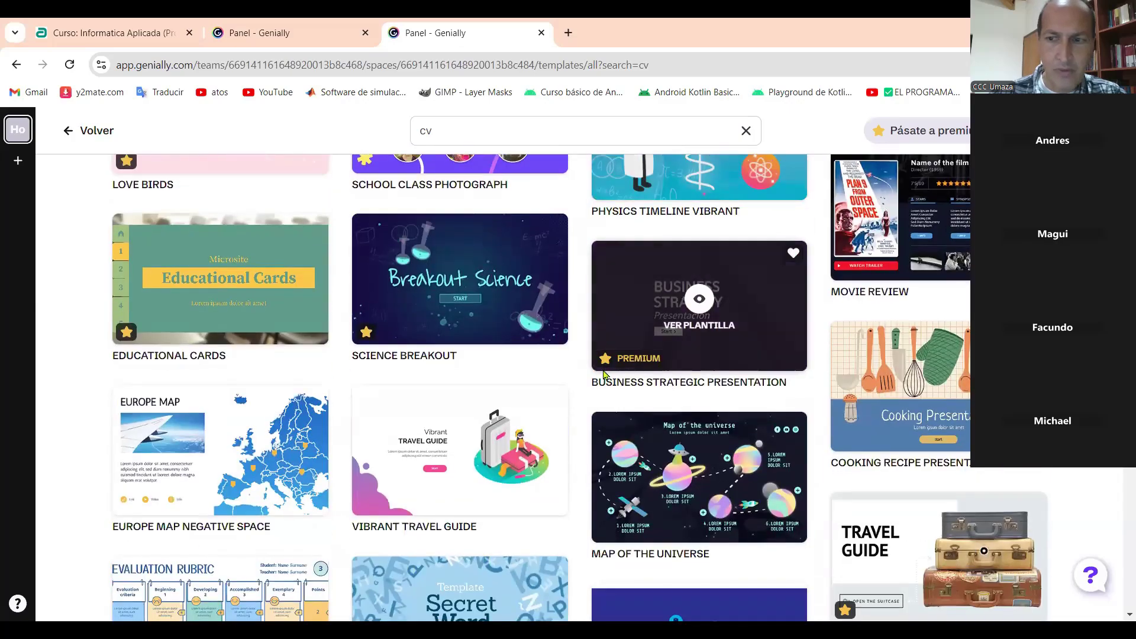
{"action": "scroll", "coordinate": [605, 374], "scroll_direction": "up", "scroll_amount": 7}
{"action": "scroll", "coordinate": [605, 375], "scroll_direction": "up", "scroll_amount": 1}
{"action": "scroll", "coordinate": [605, 374], "scroll_direction": "up", "scroll_amount": 5}
{"action": "scroll", "coordinate": [603, 374], "scroll_direction": "up", "scroll_amount": 3}
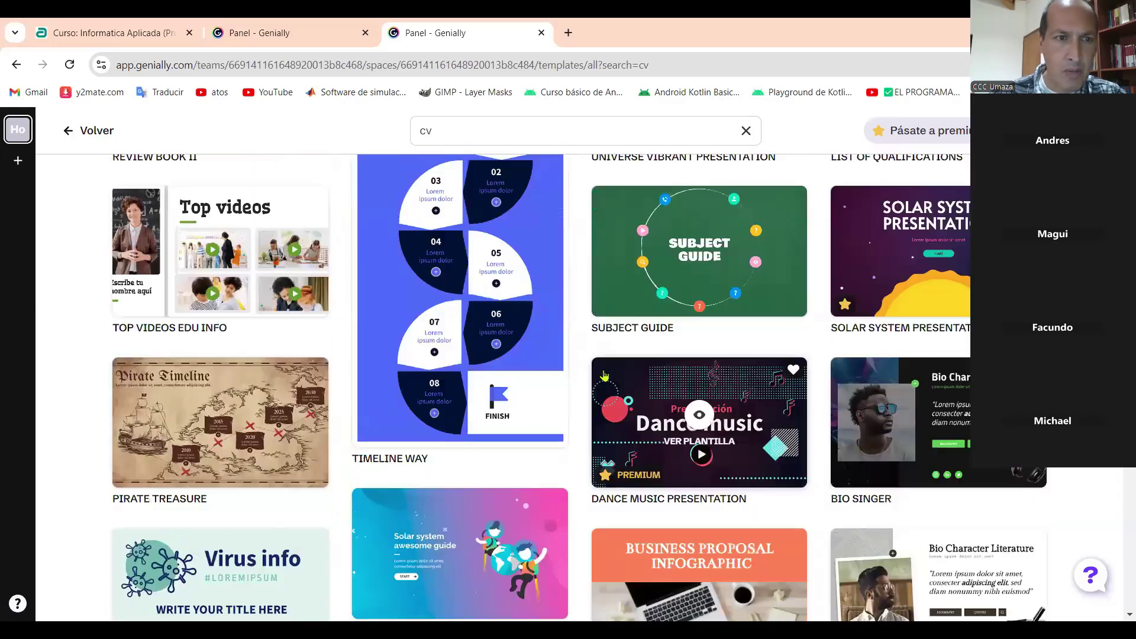
{"action": "scroll", "coordinate": [604, 374], "scroll_direction": "up", "scroll_amount": 3}
{"action": "scroll", "coordinate": [604, 374], "scroll_direction": "up", "scroll_amount": 2}
{"action": "left_click", "coordinate": [469, 135]}
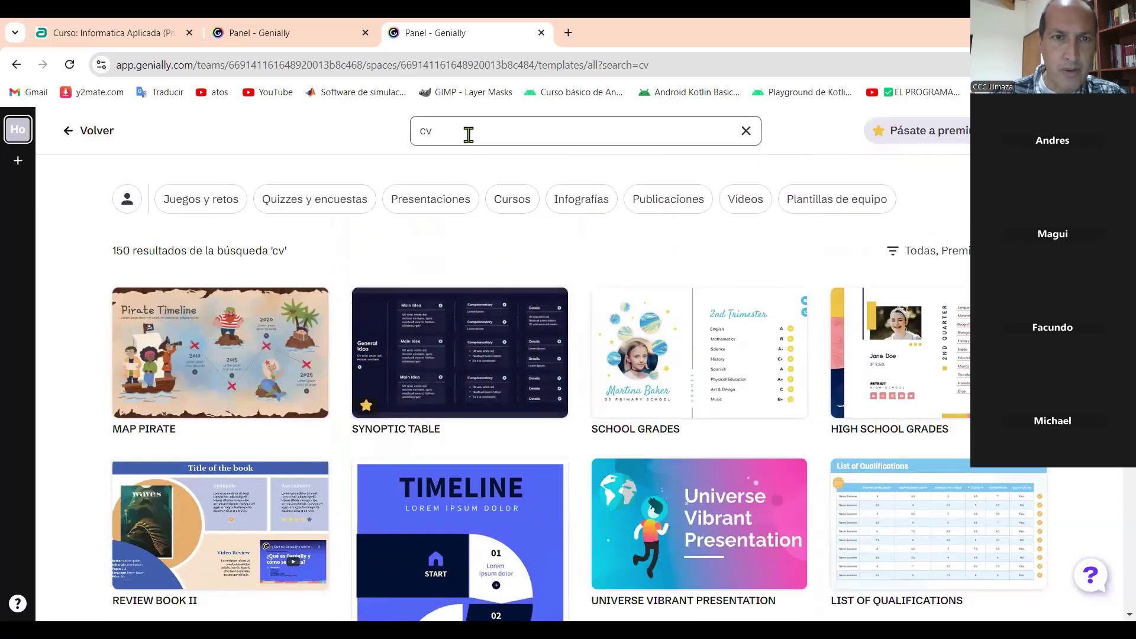
{"action": "left_click", "coordinate": [477, 128]}
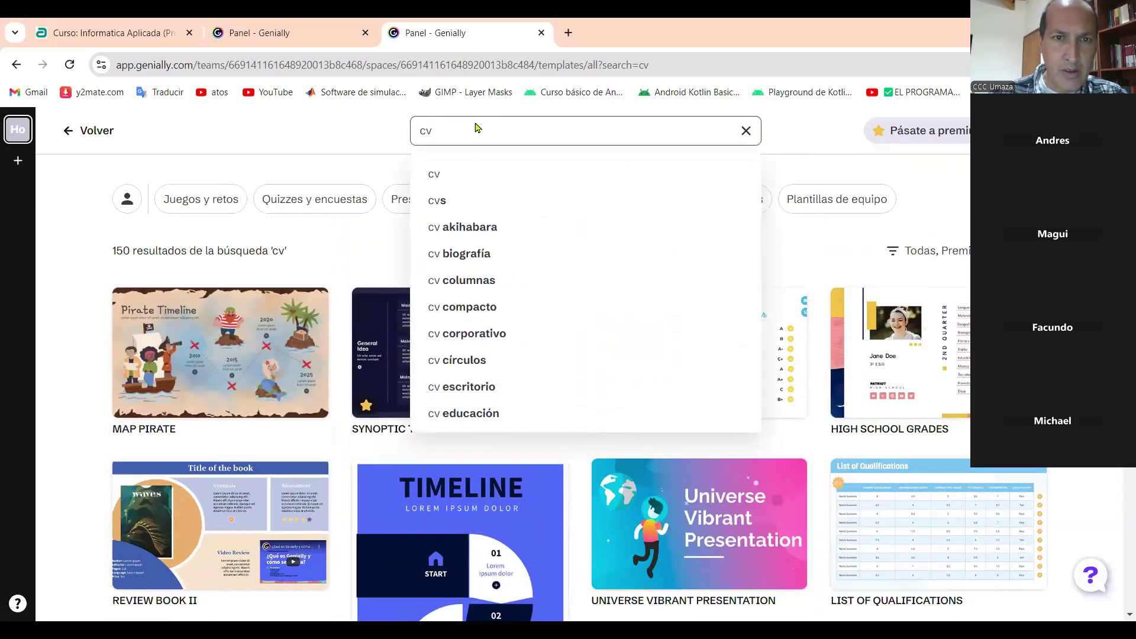
{"action": "double_click", "coordinate": [453, 134]}
{"action": "left_click", "coordinate": [454, 134]}
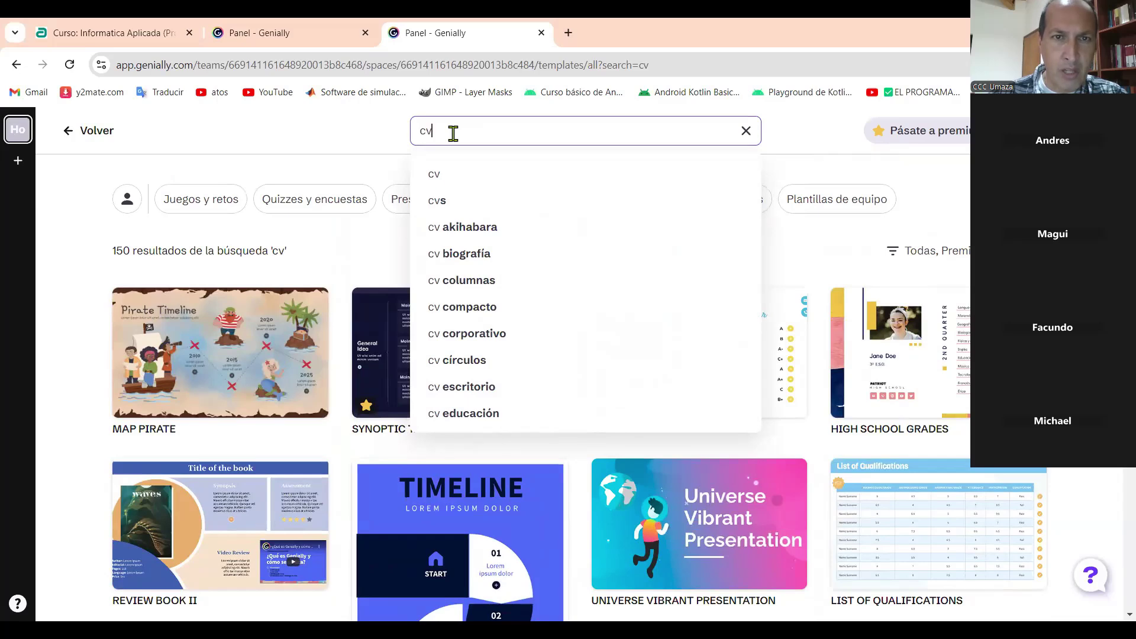
{"action": "type", "text": "esenci"}
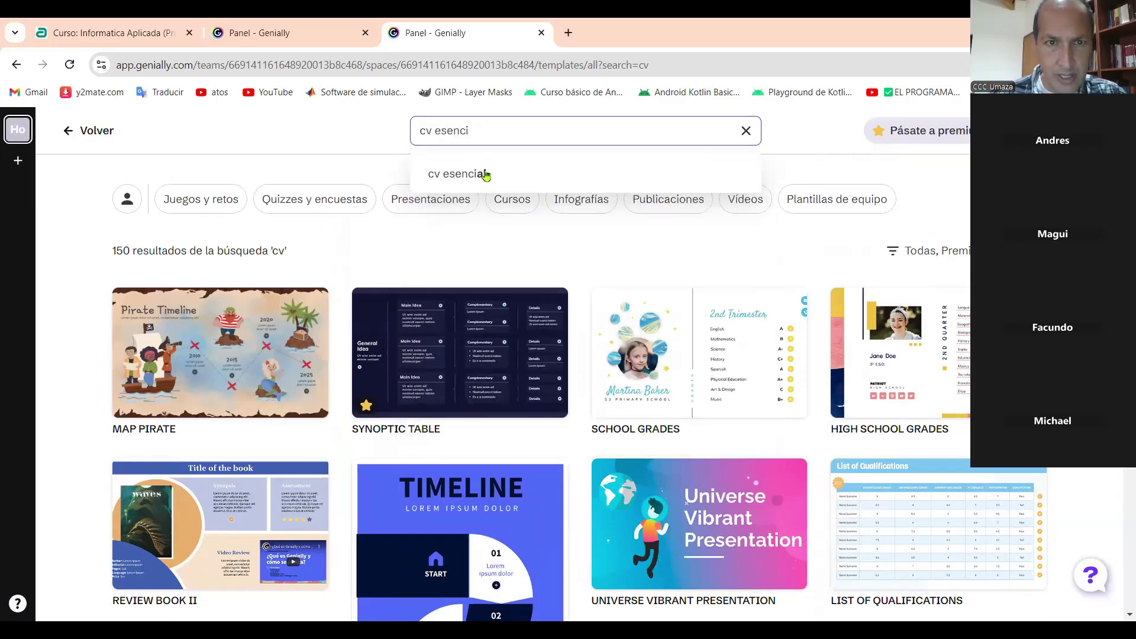
{"action": "left_click", "coordinate": [485, 175]}
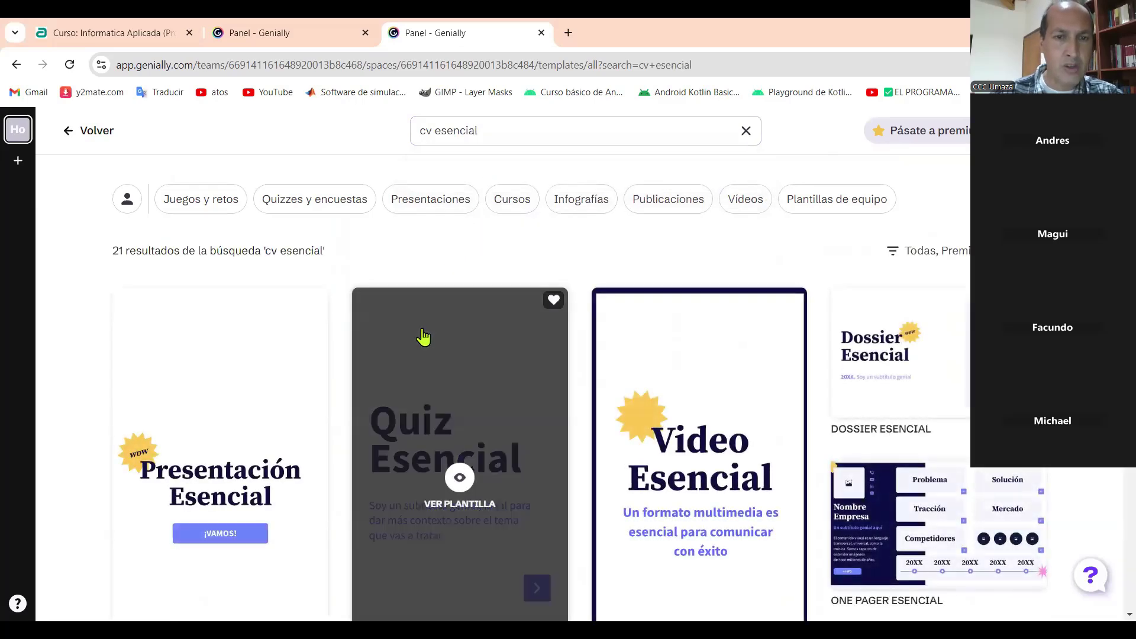
- Preview the CV ESENCIAL template and start a new creation from it
{"action": "scroll", "coordinate": [424, 336], "scroll_direction": "down", "scroll_amount": 1}
{"action": "scroll", "coordinate": [408, 385], "scroll_direction": "down", "scroll_amount": 1}
{"action": "scroll", "coordinate": [401, 424], "scroll_direction": "down", "scroll_amount": 2}
{"action": "scroll", "coordinate": [403, 349], "scroll_direction": "down", "scroll_amount": 5}
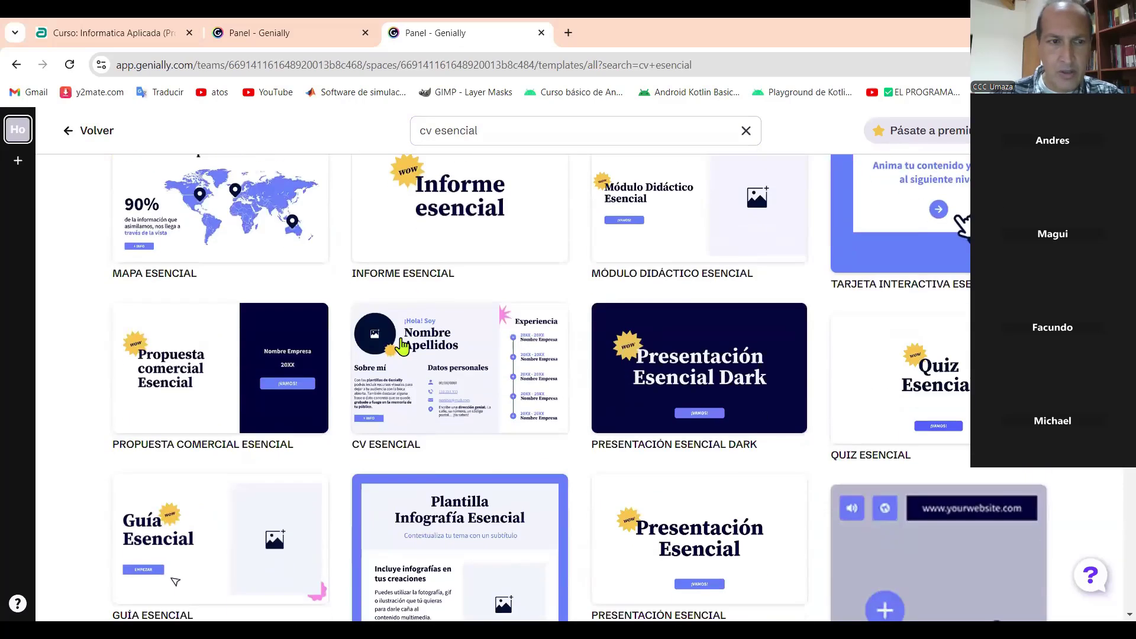
{"action": "left_click", "coordinate": [426, 371]}
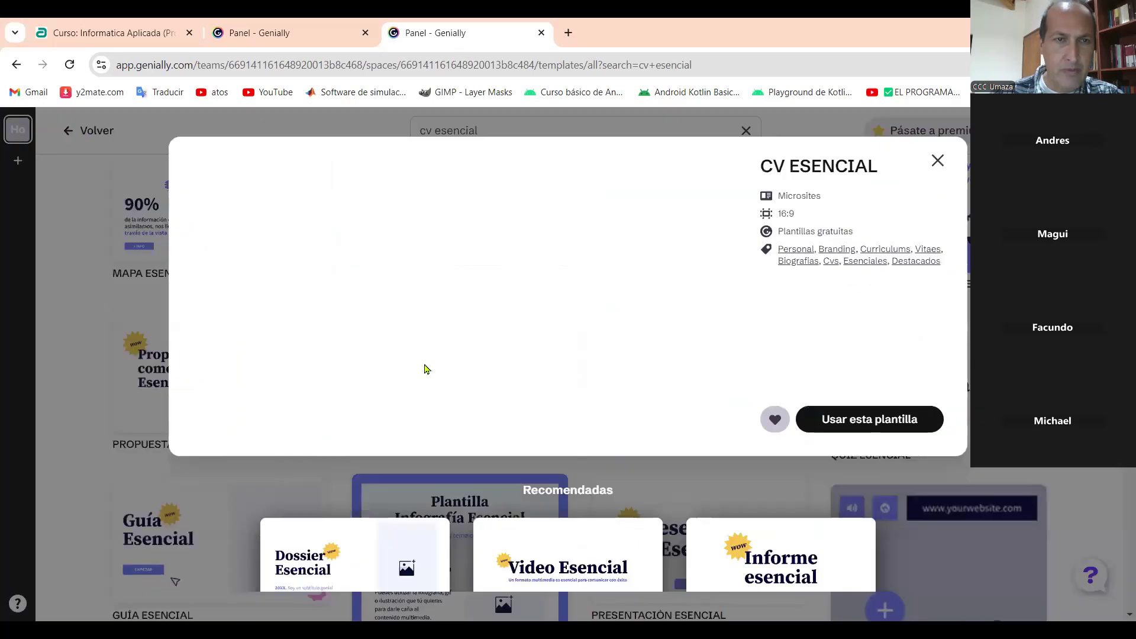
{"action": "left_click", "coordinate": [831, 426]}
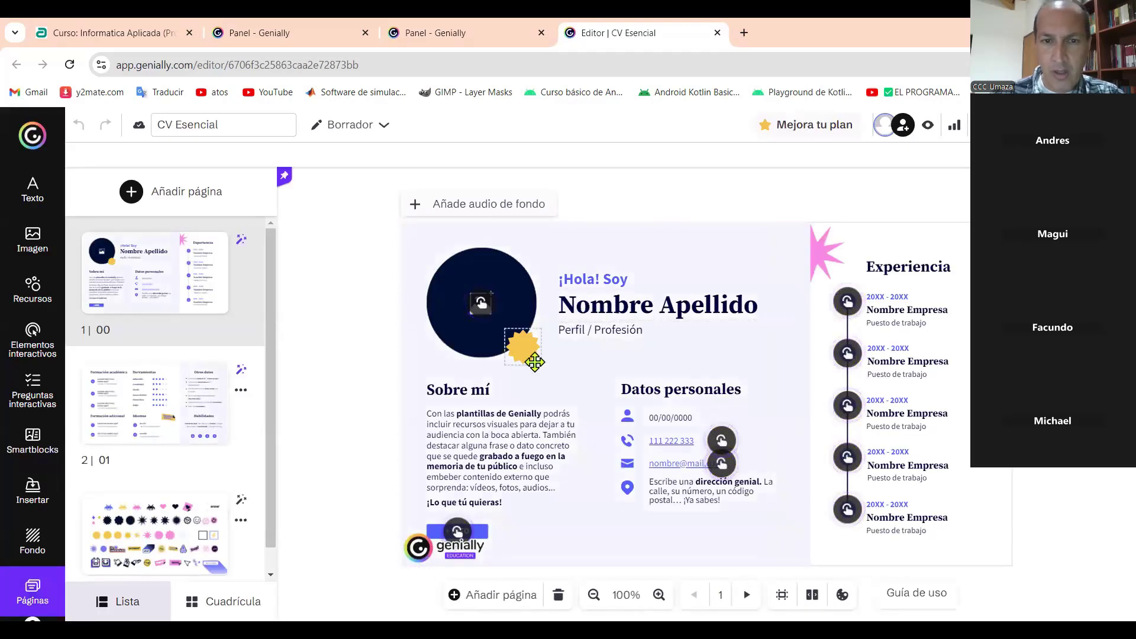
- Try entrance and hover animation effects on the Nombre Apellido title, then return to the dashboard
{"action": "left_click", "coordinate": [587, 314]}
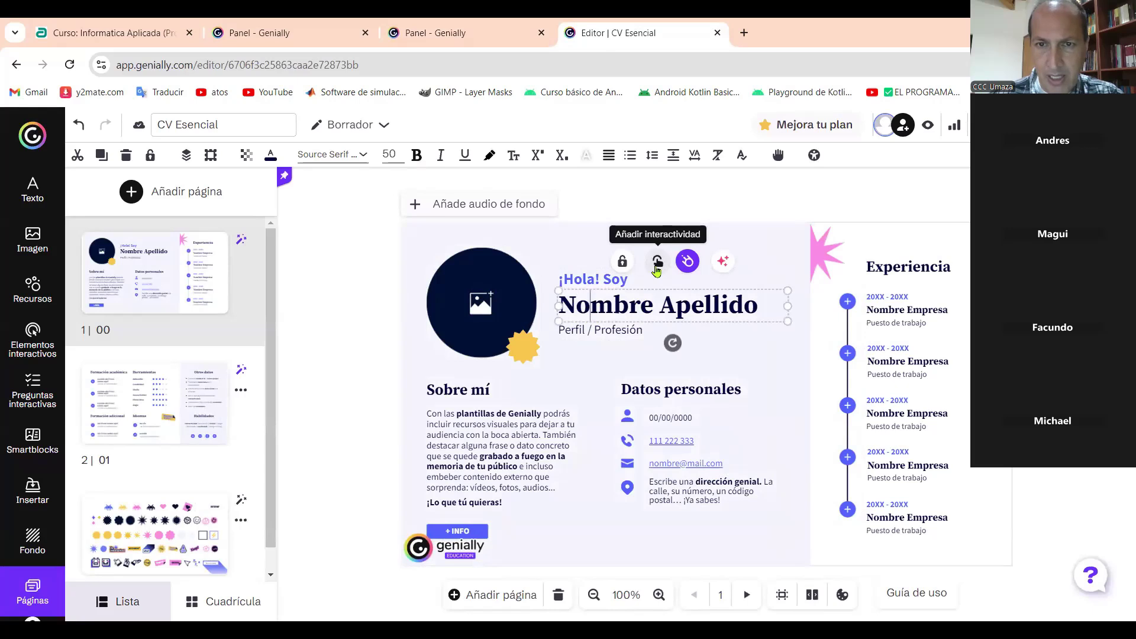
{"action": "left_click", "coordinate": [657, 263]}
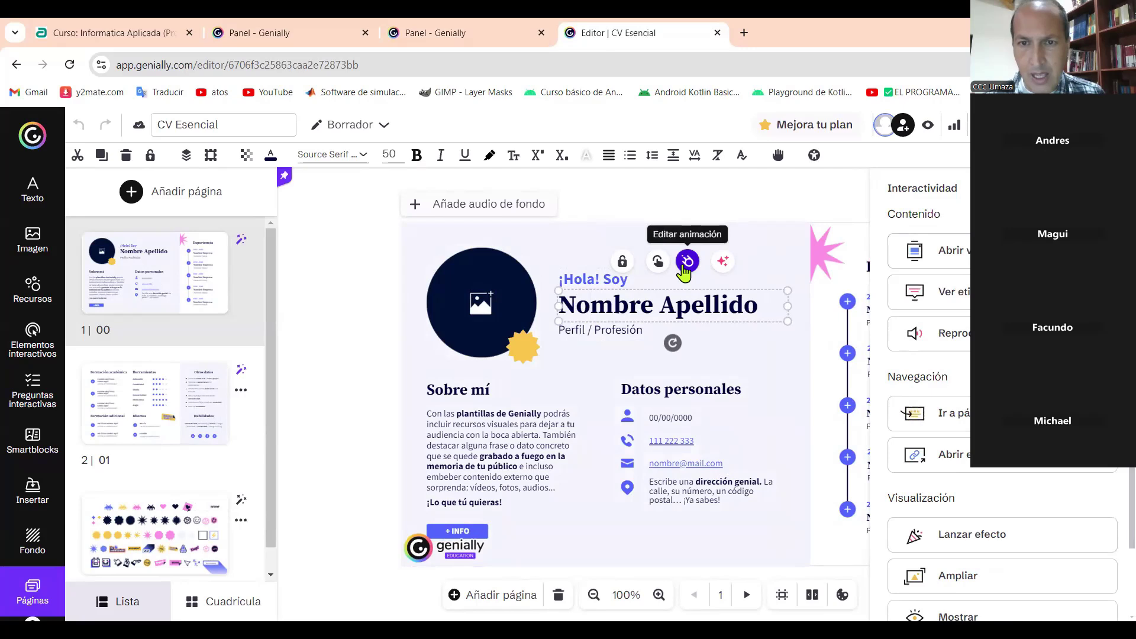
{"action": "left_click", "coordinate": [687, 261]}
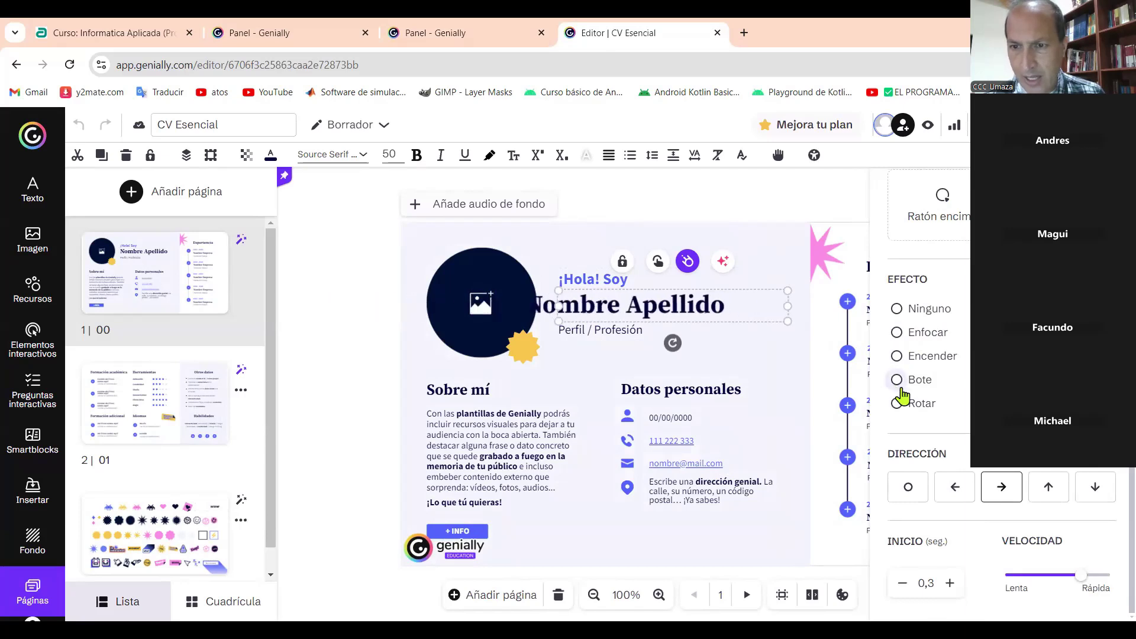
{"action": "left_click", "coordinate": [898, 403]}
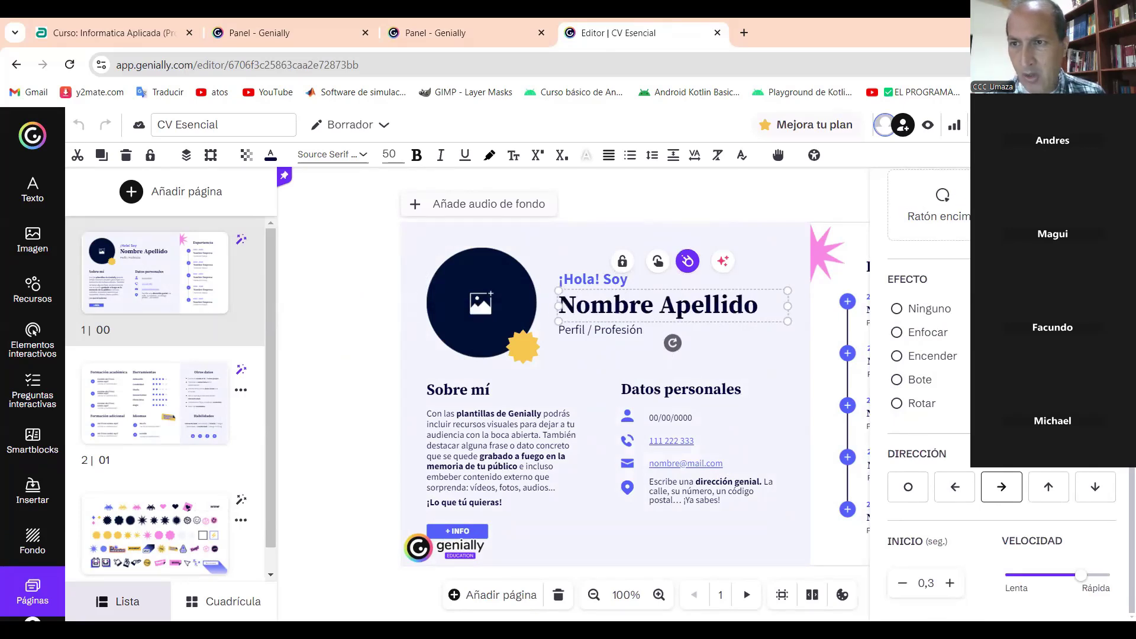
{"action": "left_click", "coordinate": [943, 201]}
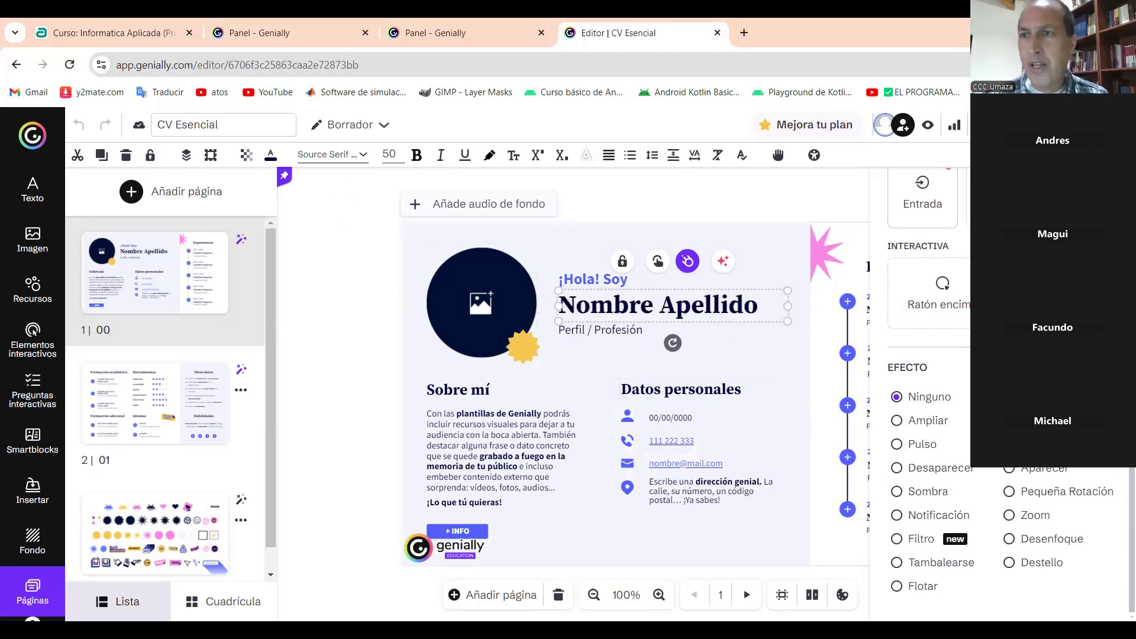
{"action": "left_click", "coordinate": [28, 137]}
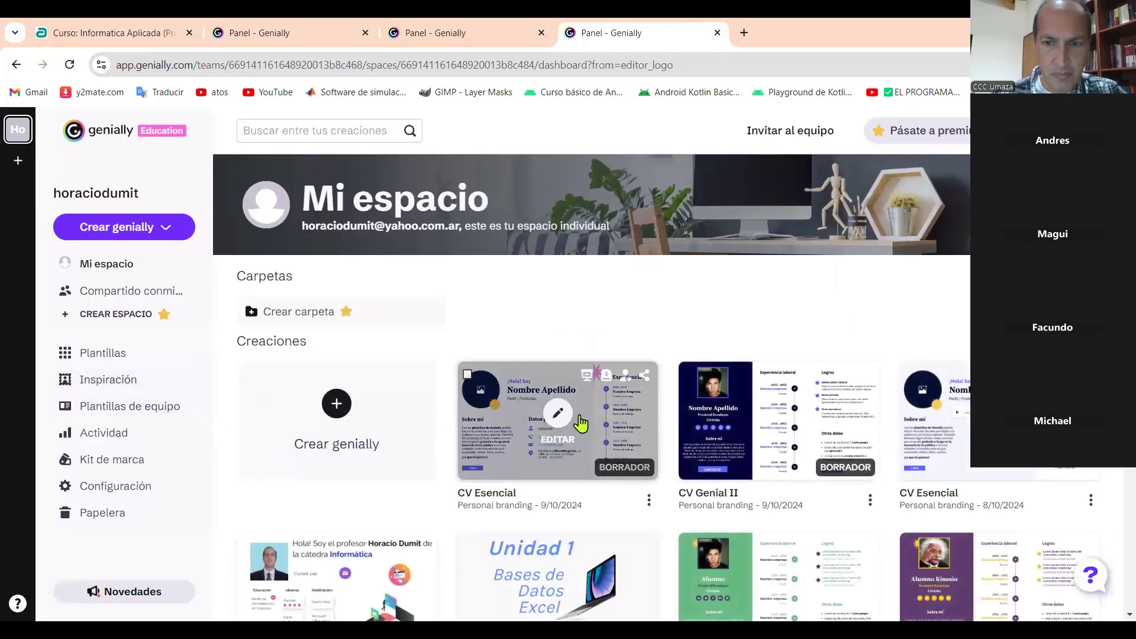
- Open the purple CV GENIAL II in the editor and view the published CV in a new tab
{"action": "scroll", "coordinate": [635, 430], "scroll_direction": "down", "scroll_amount": 3}
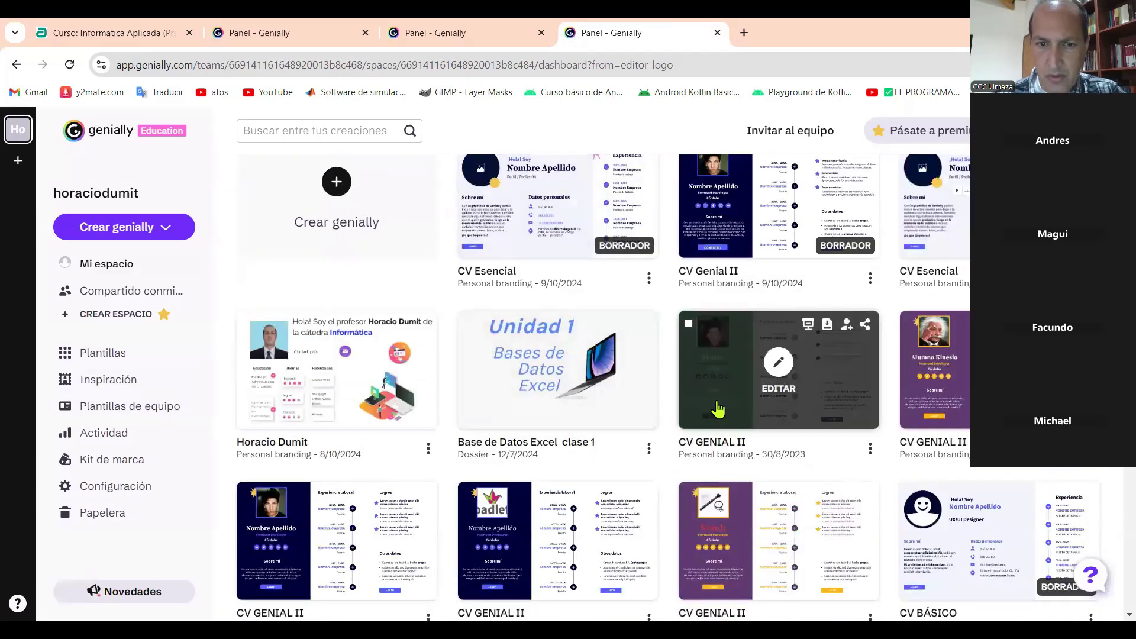
{"action": "scroll", "coordinate": [718, 411], "scroll_direction": "down", "scroll_amount": 2}
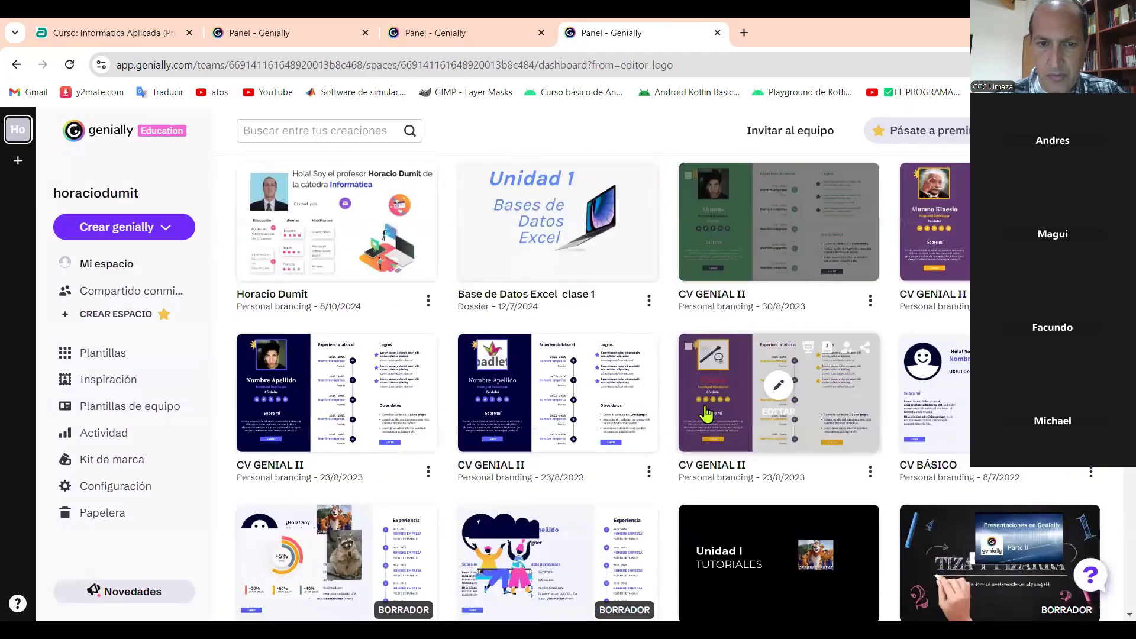
{"action": "left_click", "coordinate": [944, 243]}
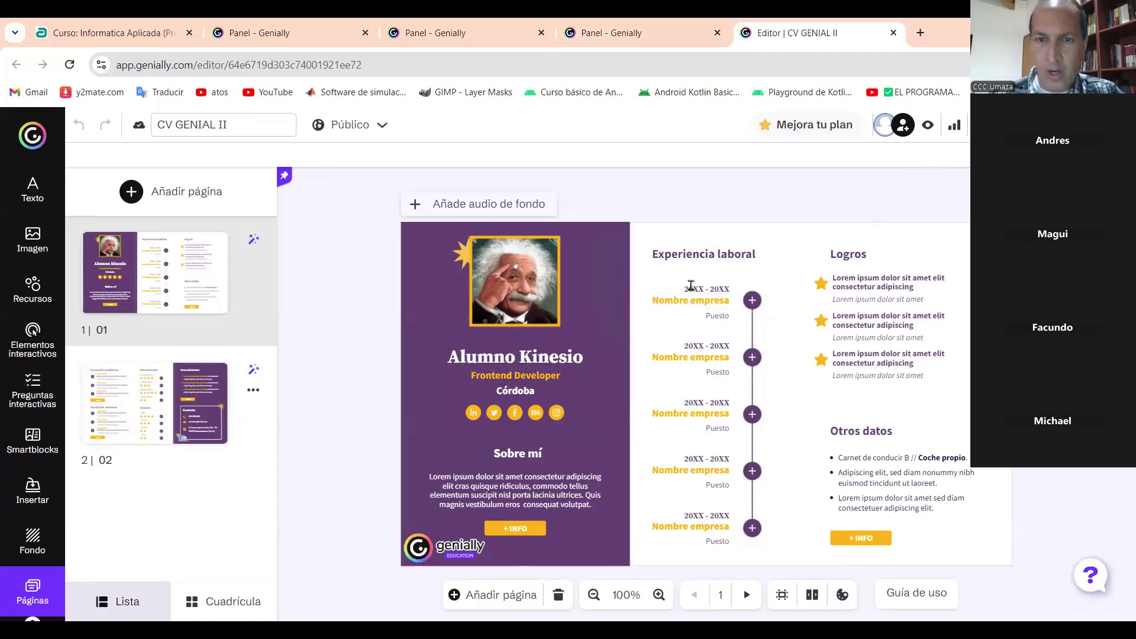
{"action": "left_click", "coordinate": [700, 256]}
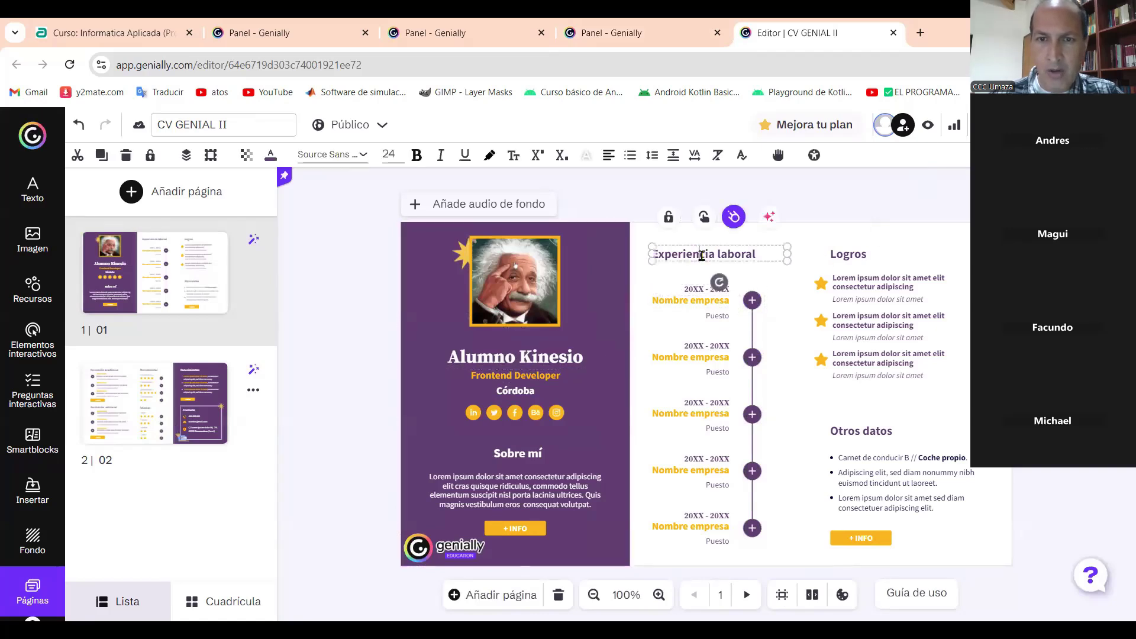
{"action": "left_click", "coordinate": [787, 275]}
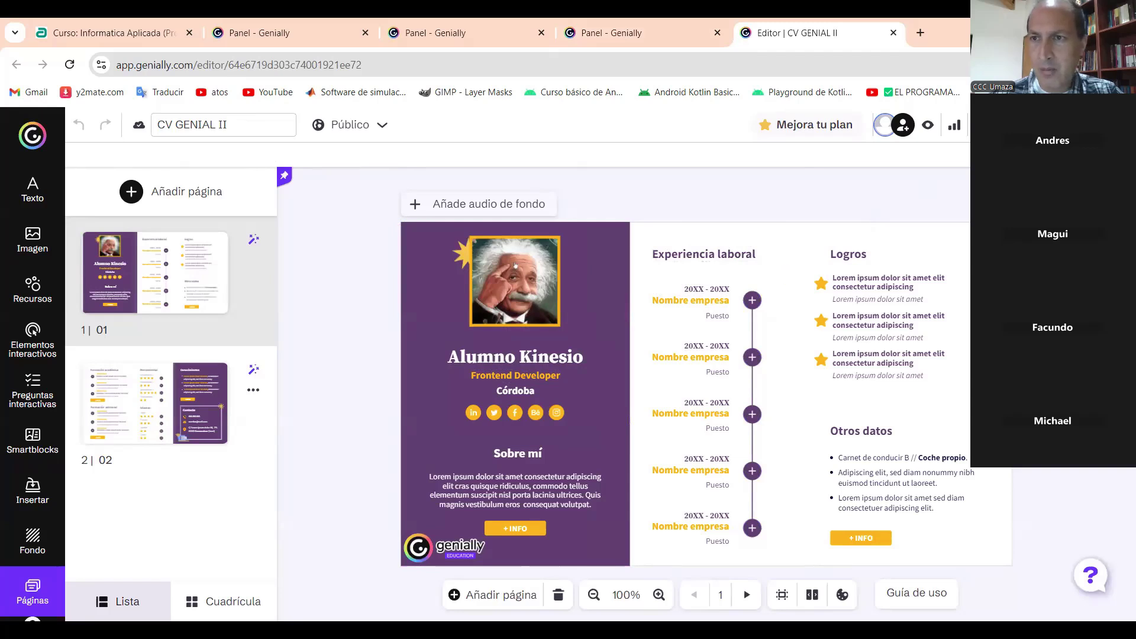
{"action": "left_click", "coordinate": [928, 124]}
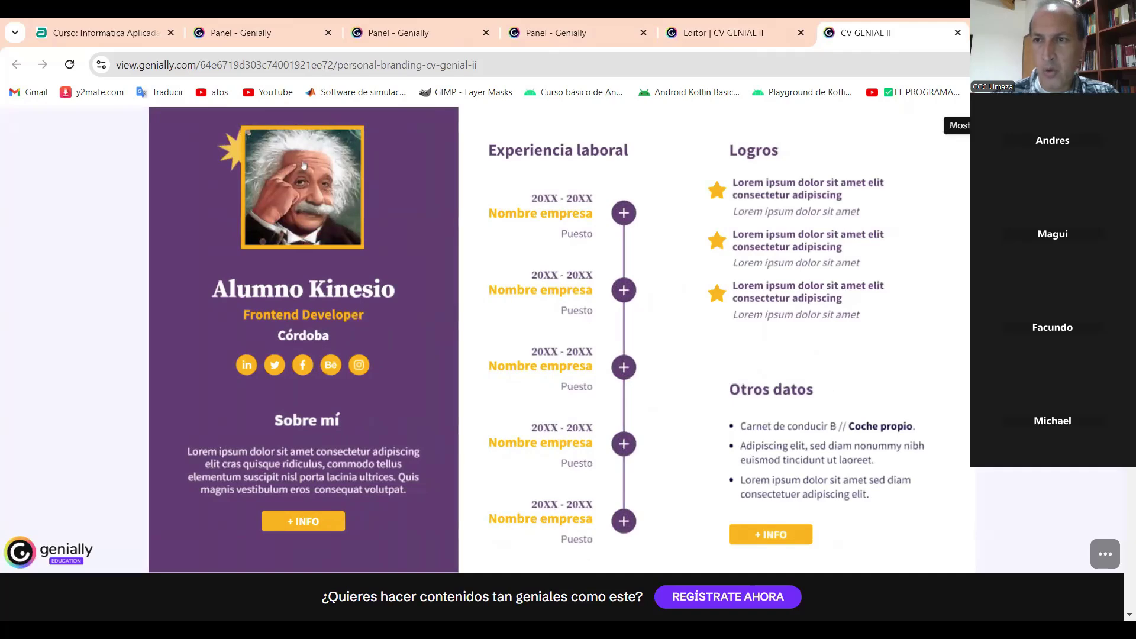
{"action": "left_click", "coordinate": [303, 166]}
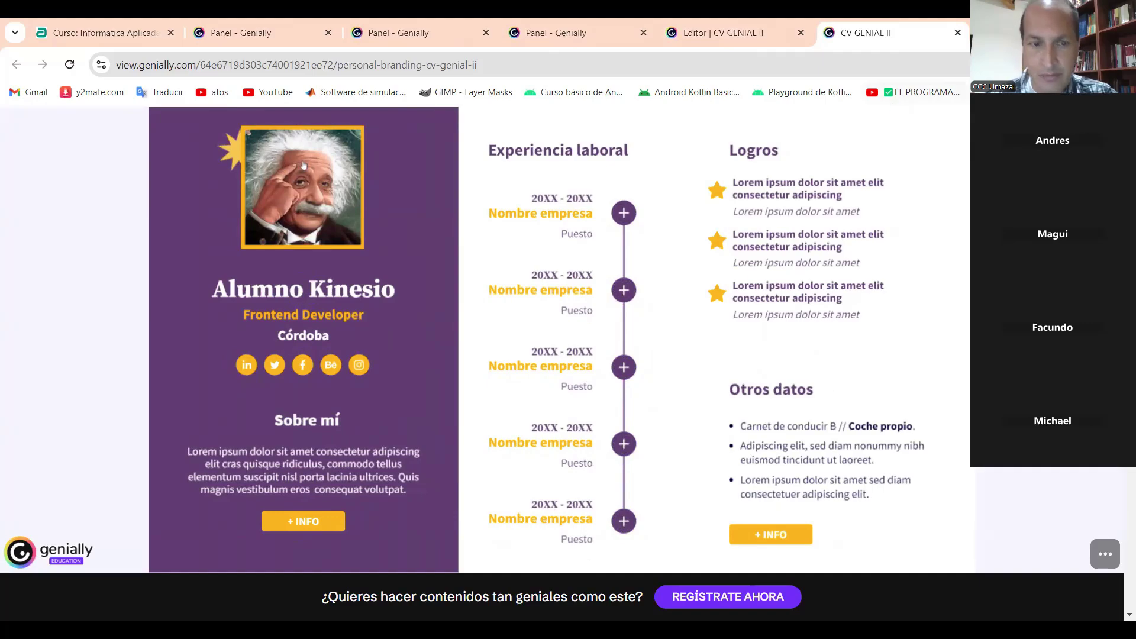
{"action": "scroll", "coordinate": [865, 332], "scroll_direction": "down", "scroll_amount": 5}
{"action": "scroll", "coordinate": [866, 332], "scroll_direction": "up", "scroll_amount": 3}
{"action": "scroll", "coordinate": [864, 330], "scroll_direction": "up", "scroll_amount": 2}
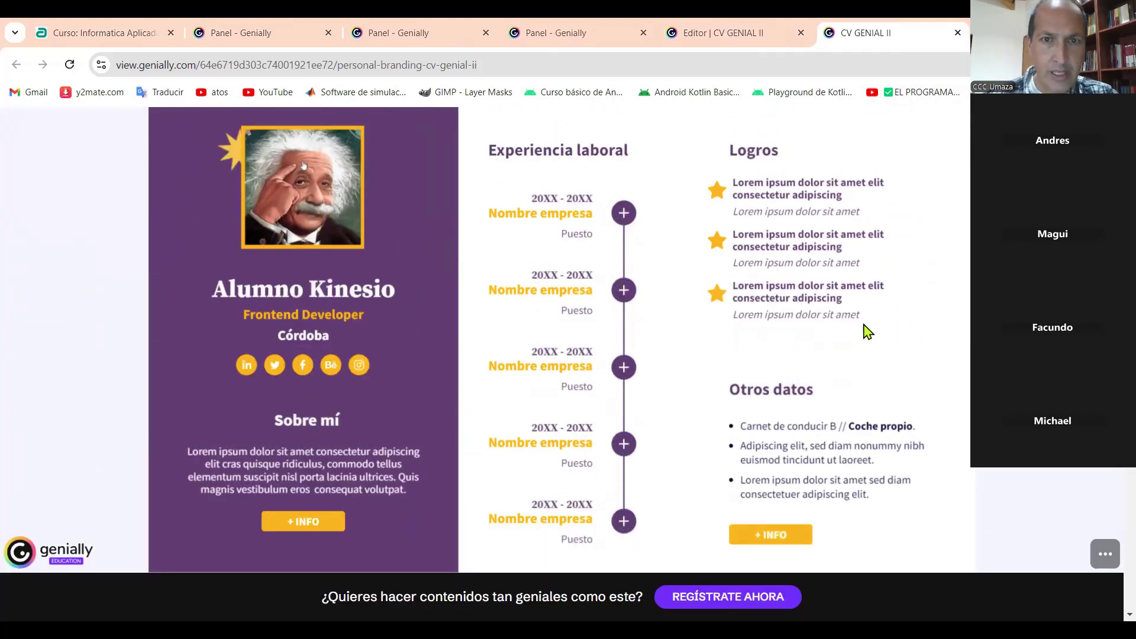
{"action": "scroll", "coordinate": [864, 331], "scroll_direction": "down", "scroll_amount": 9}
{"action": "scroll", "coordinate": [866, 340], "scroll_direction": "up", "scroll_amount": 3}
{"action": "scroll", "coordinate": [866, 340], "scroll_direction": "up", "scroll_amount": 5}
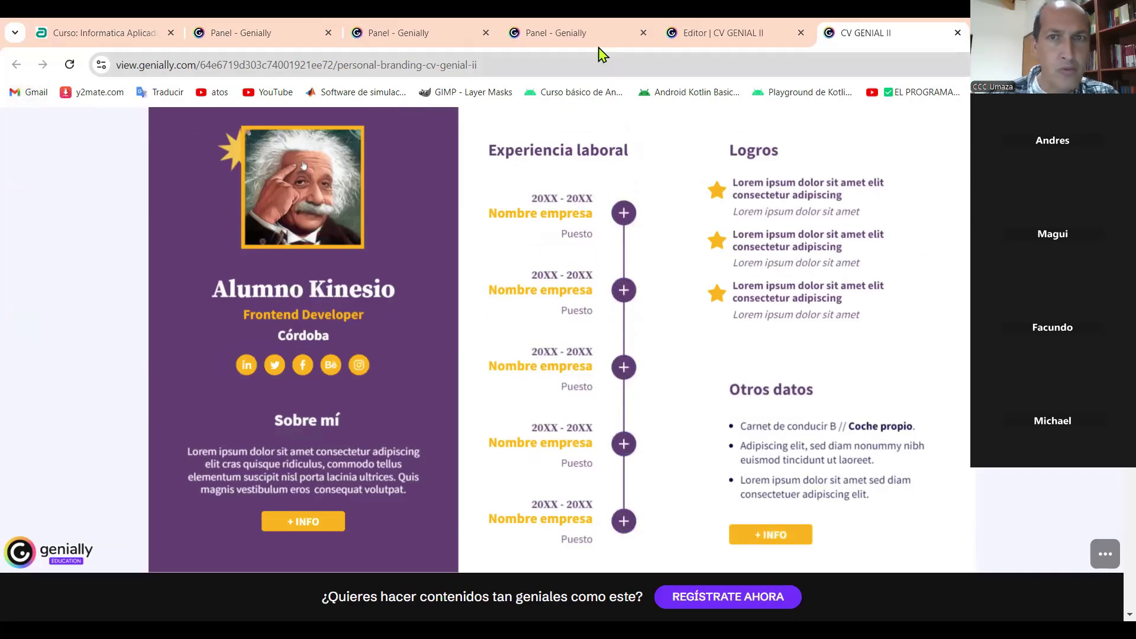
{"action": "left_click", "coordinate": [958, 32]}
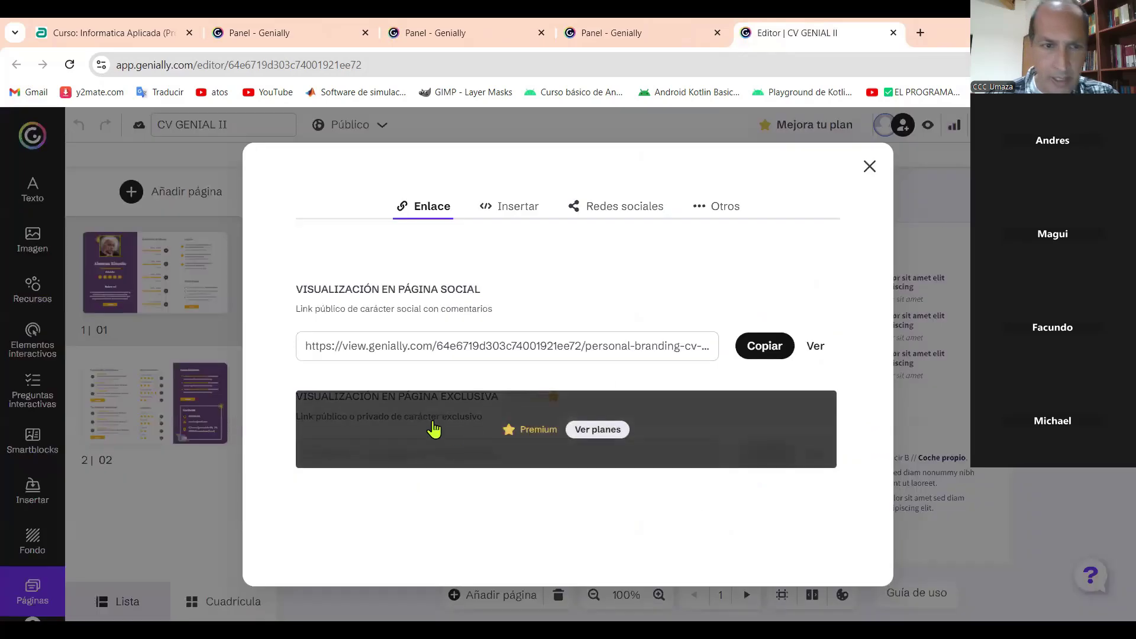
- Copy CV GENIAL II's public link and return to the 'Curso: Informatica Aplicada' tab
{"action": "left_click", "coordinate": [766, 346]}
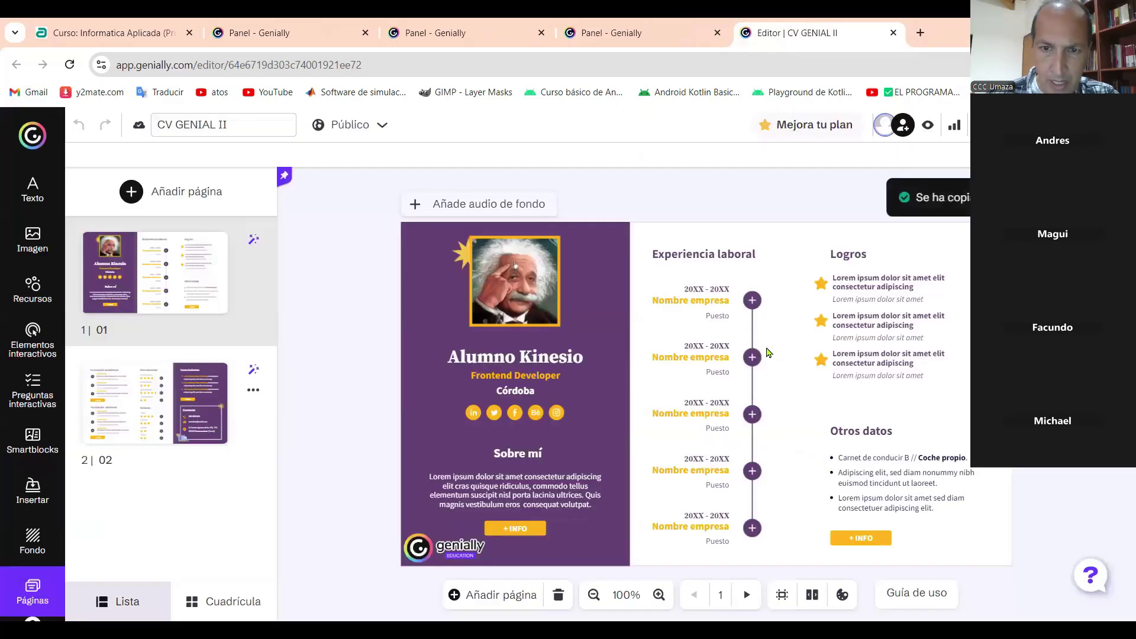
{"action": "left_click", "coordinate": [99, 41]}
- Review the Módulo 2 activities down to the presentation-card forum and deadline, then open a blank tab
{"action": "scroll", "coordinate": [221, 310], "scroll_direction": "down", "scroll_amount": 1}
{"action": "scroll", "coordinate": [220, 310], "scroll_direction": "down", "scroll_amount": 2}
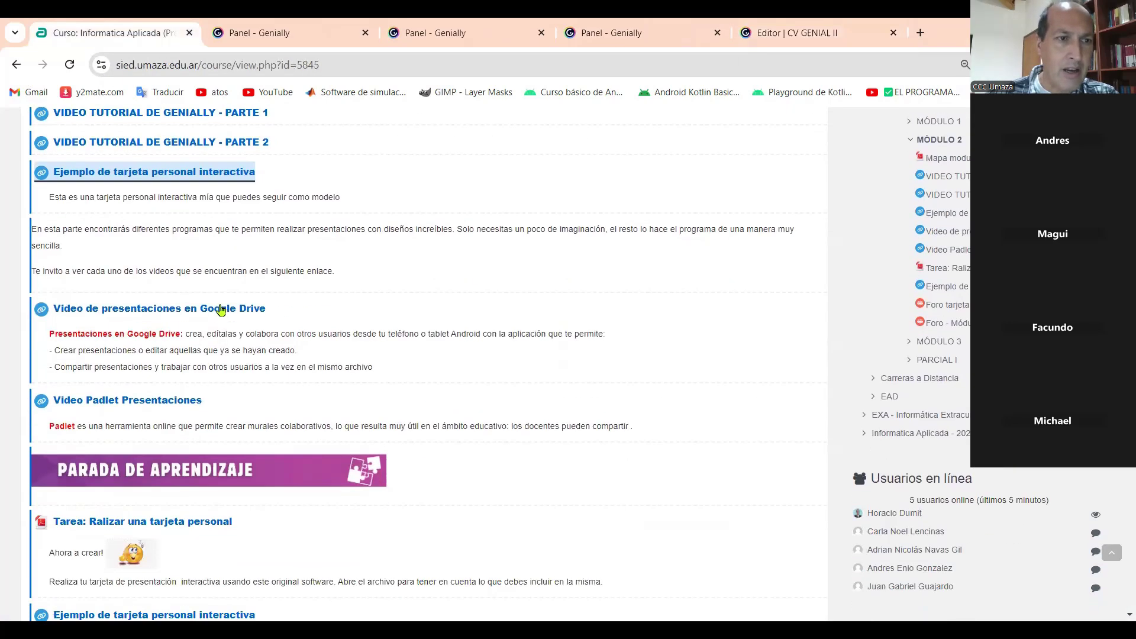
{"action": "scroll", "coordinate": [220, 311], "scroll_direction": "down", "scroll_amount": 2}
{"action": "scroll", "coordinate": [138, 290], "scroll_direction": "down", "scroll_amount": 1}
{"action": "scroll", "coordinate": [118, 406], "scroll_direction": "down", "scroll_amount": 2}
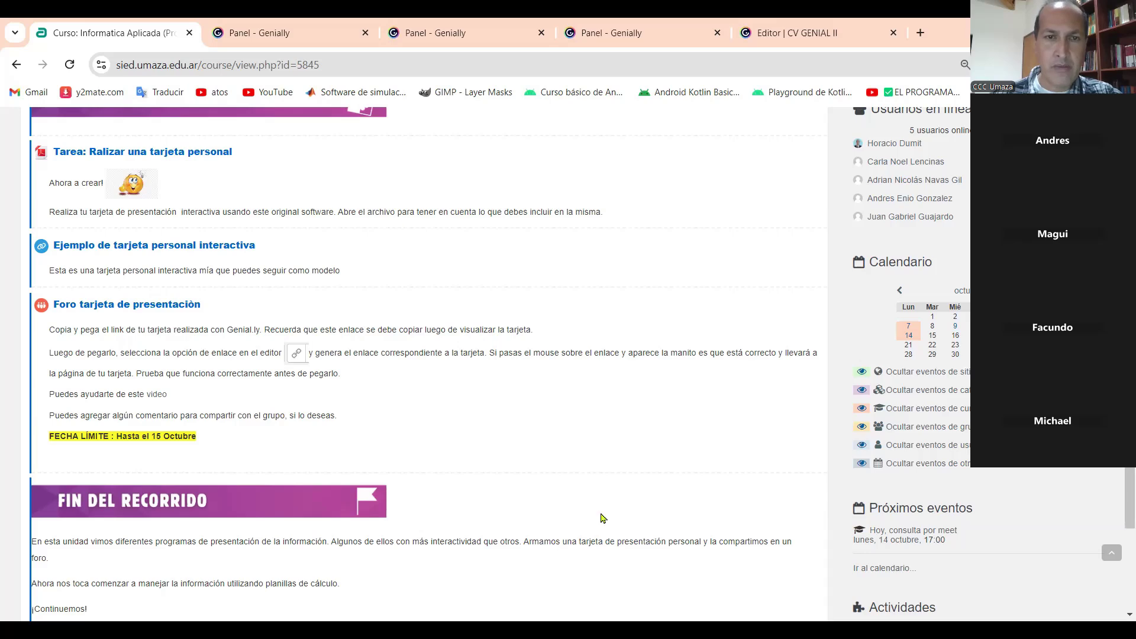
{"action": "scroll", "coordinate": [517, 451], "scroll_direction": "down", "scroll_amount": 1}
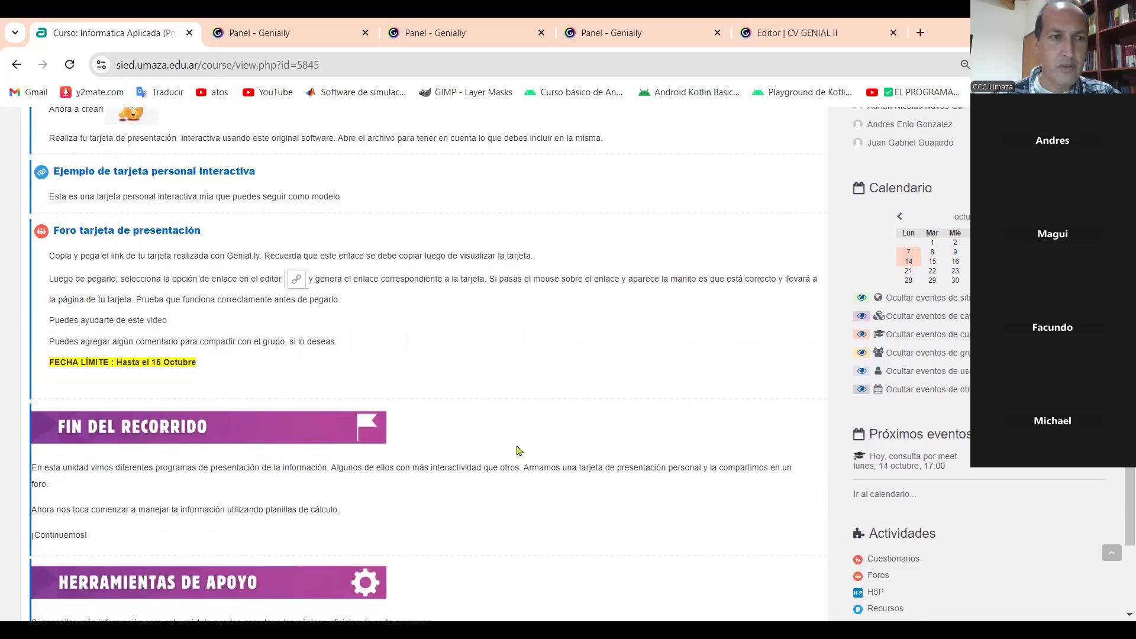
{"action": "scroll", "coordinate": [517, 451], "scroll_direction": "up", "scroll_amount": 1}
{"action": "scroll", "coordinate": [516, 451], "scroll_direction": "up", "scroll_amount": 1}
{"action": "scroll", "coordinate": [480, 422], "scroll_direction": "up", "scroll_amount": 1}
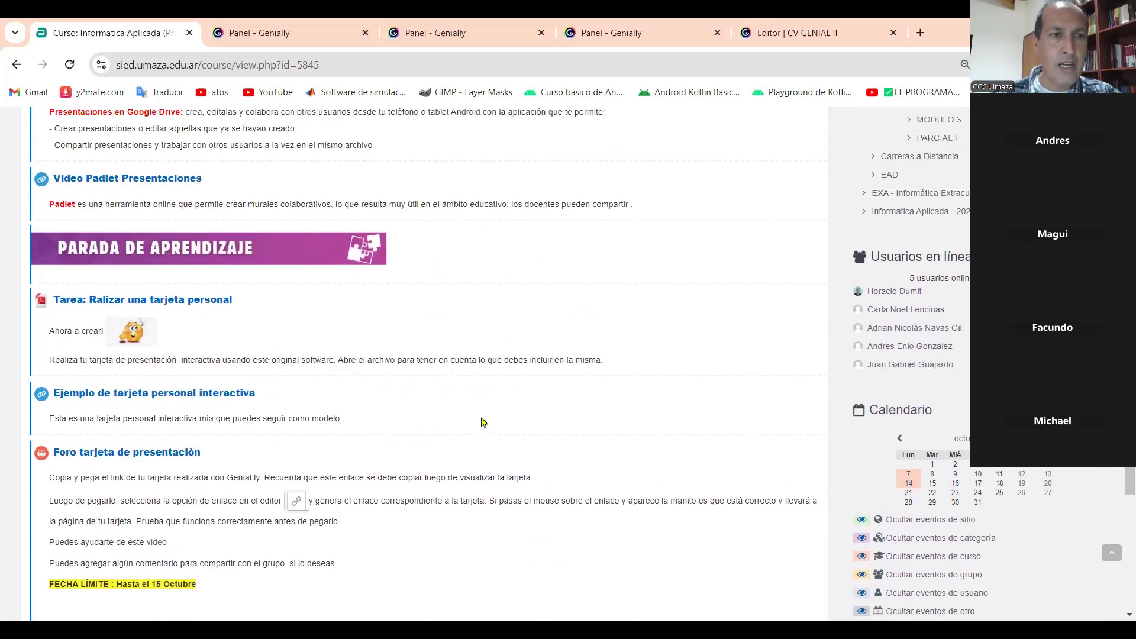
{"action": "scroll", "coordinate": [448, 441], "scroll_direction": "up", "scroll_amount": 1}
{"action": "scroll", "coordinate": [427, 430], "scroll_direction": "up", "scroll_amount": 1}
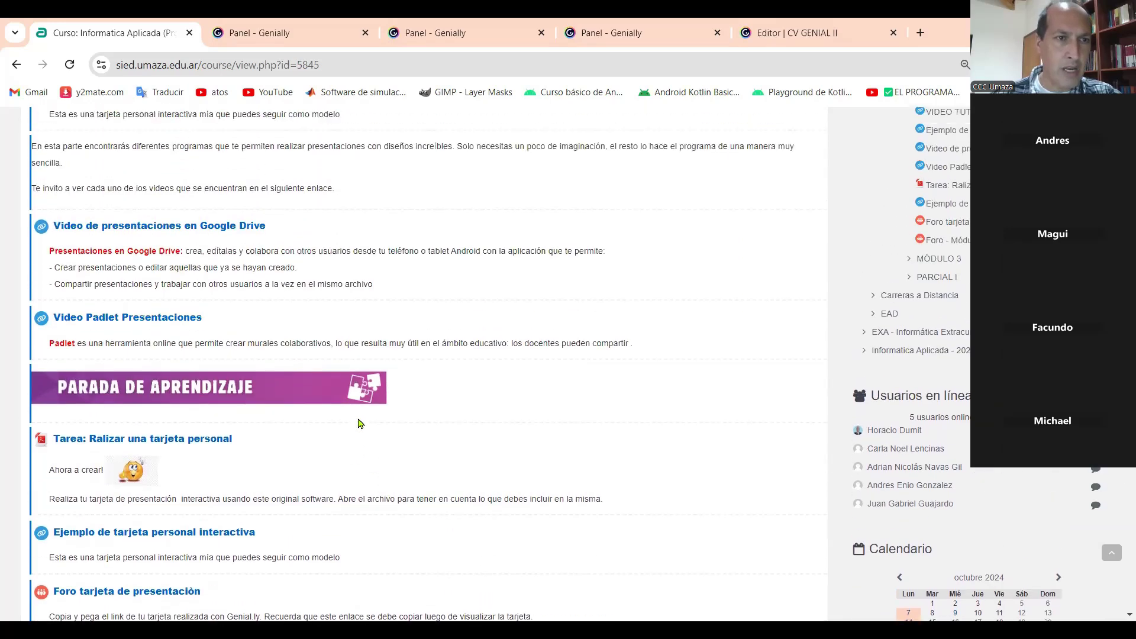
{"action": "scroll", "coordinate": [219, 355], "scroll_direction": "down", "scroll_amount": 1}
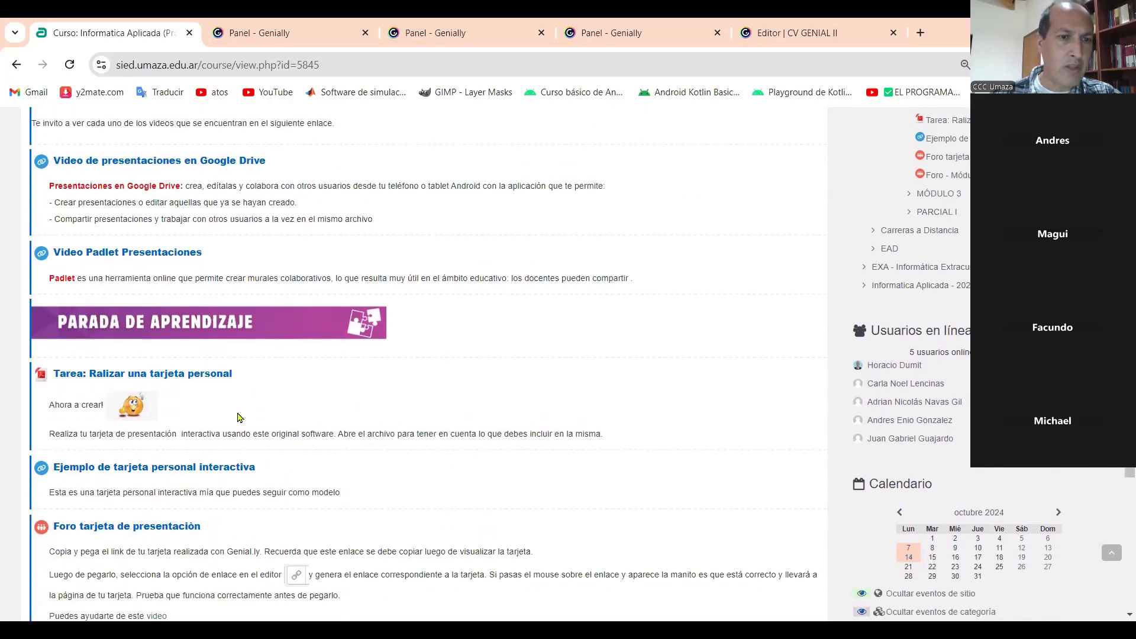
{"action": "scroll", "coordinate": [241, 423], "scroll_direction": "up", "scroll_amount": 1}
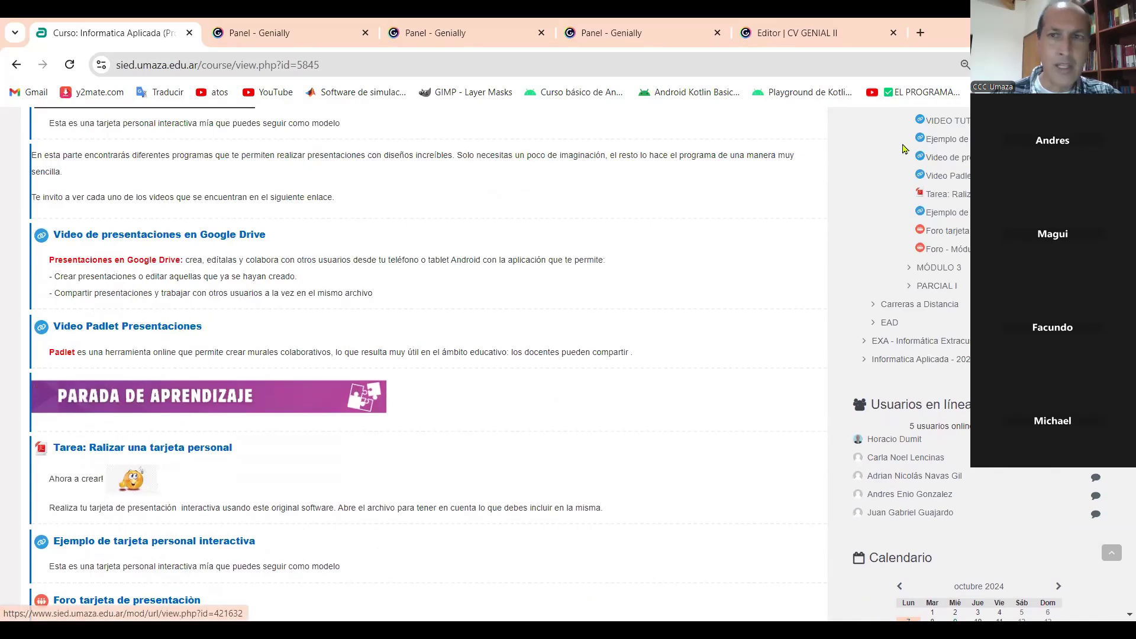
{"action": "left_click", "coordinate": [921, 33]}
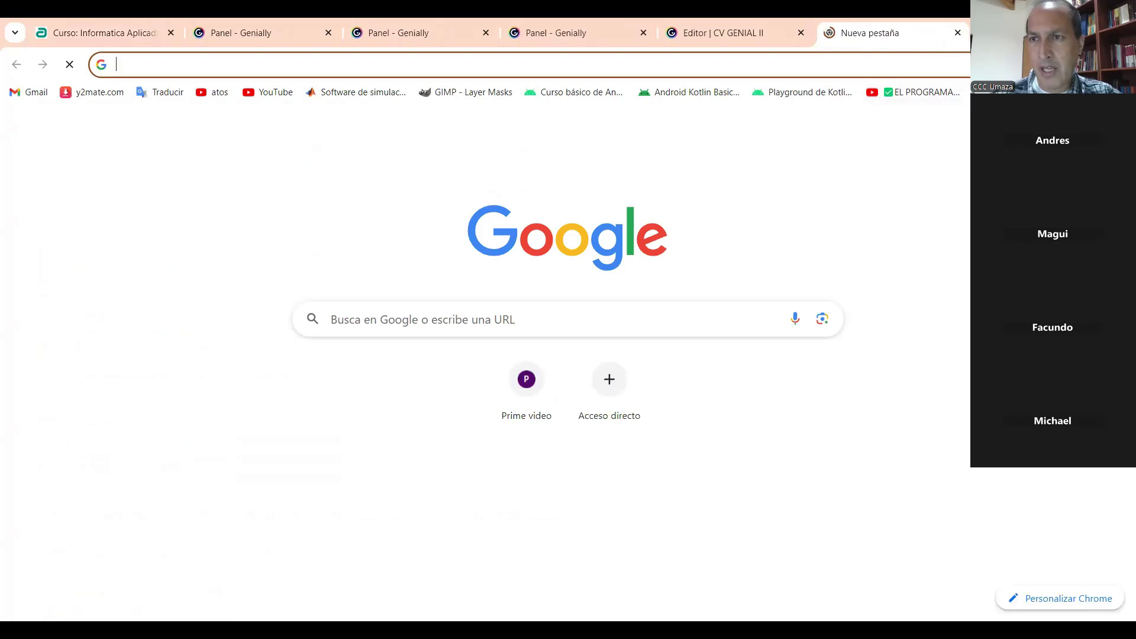
- Check the Chrome options menu, dismiss it, and return to the Google Drive home tab
{"action": "left_click", "coordinate": [1121, 64]}
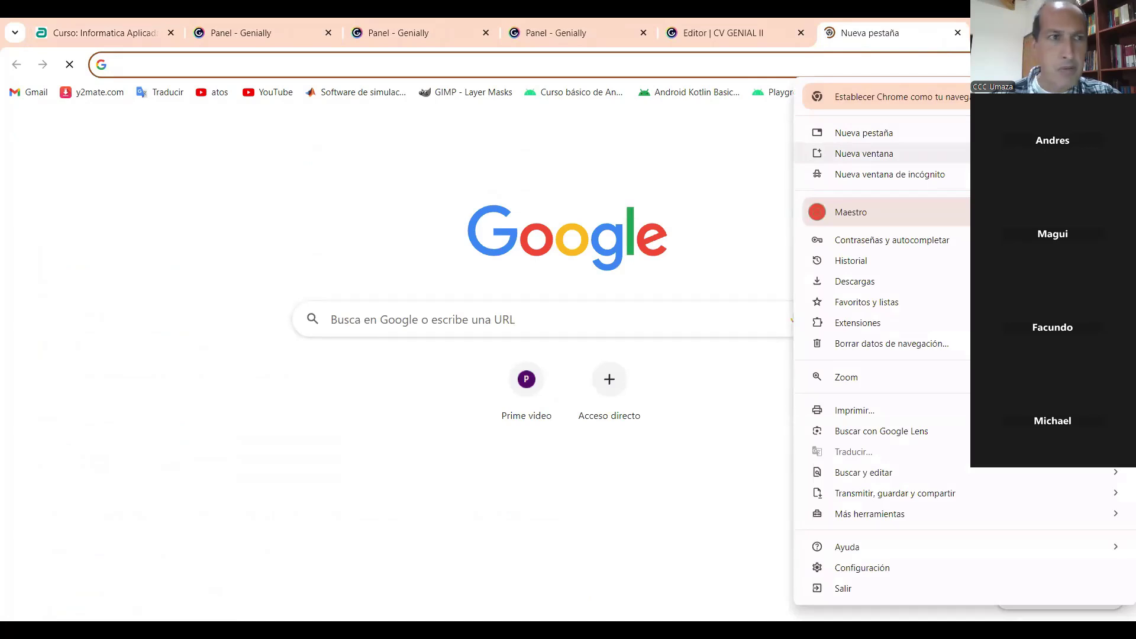
{"action": "key", "text": "Escape"}
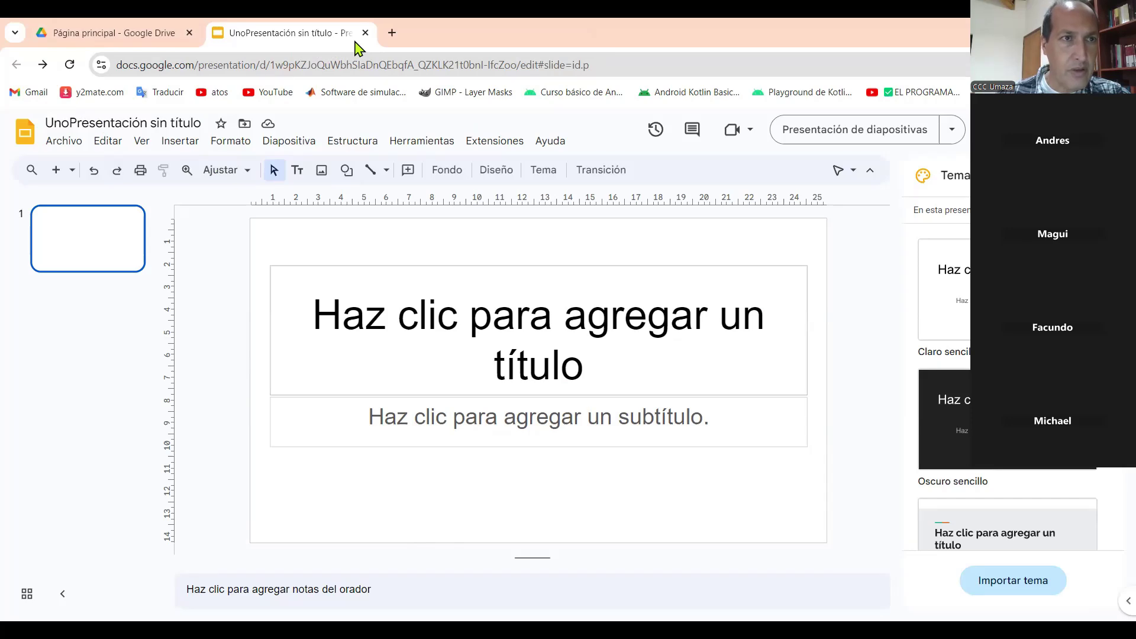
{"action": "left_click", "coordinate": [115, 32]}
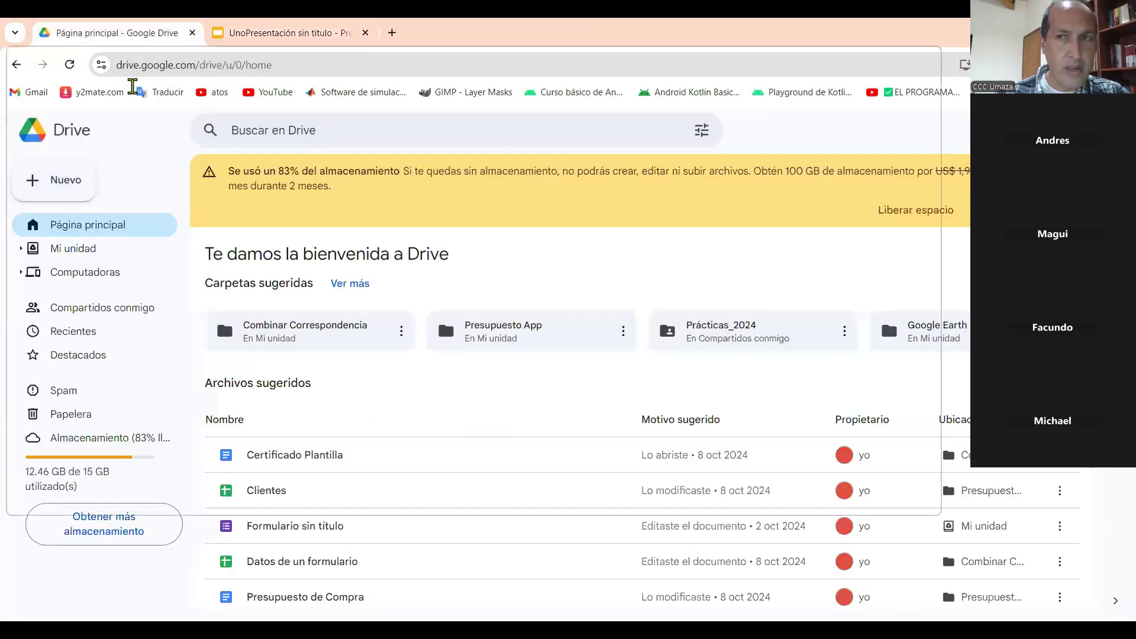
- Close the Drive tab and go to the UMaza campus login page at sied.umaza.edu.ar
{"action": "key", "text": "ctrl+w"}
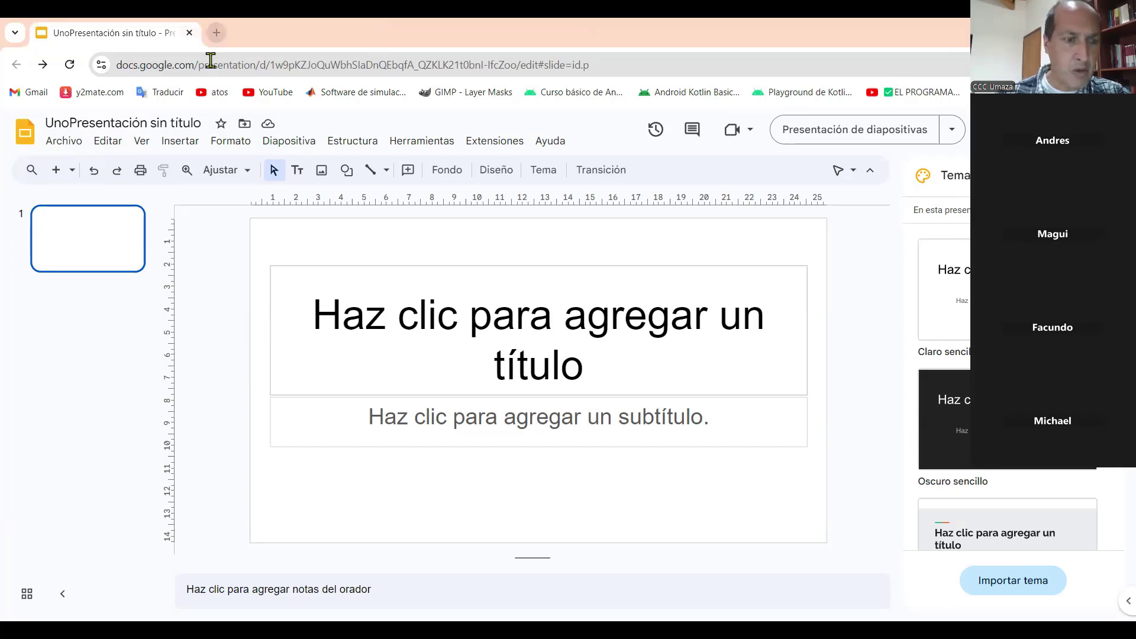
{"action": "key", "text": "ctrl+t"}
{"action": "type", "text": "si"}
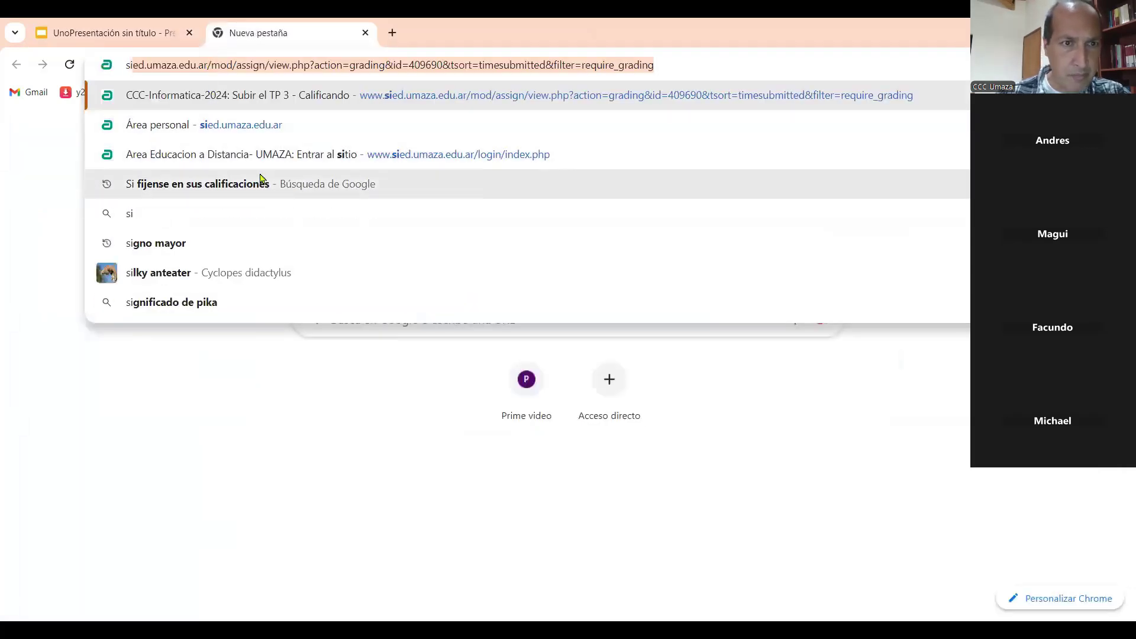
{"action": "left_click", "coordinate": [282, 160]}
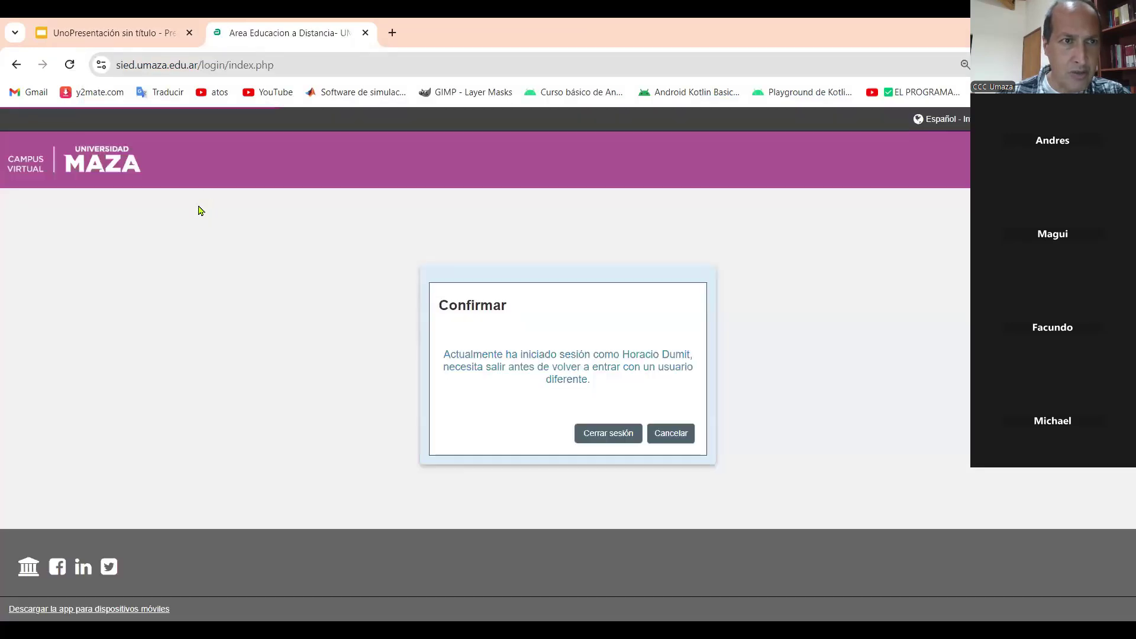
- Sign out, sign back in with the saved login, and open the 2024 Informática Aplicada course
{"action": "left_click", "coordinate": [606, 438]}
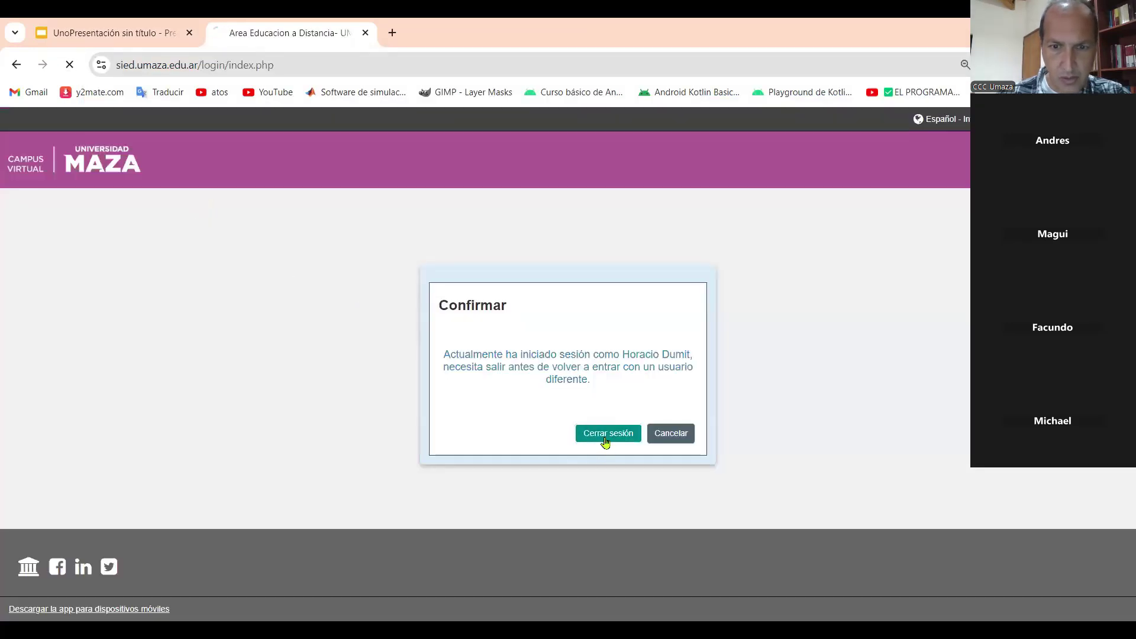
{"action": "left_click", "coordinate": [487, 253]}
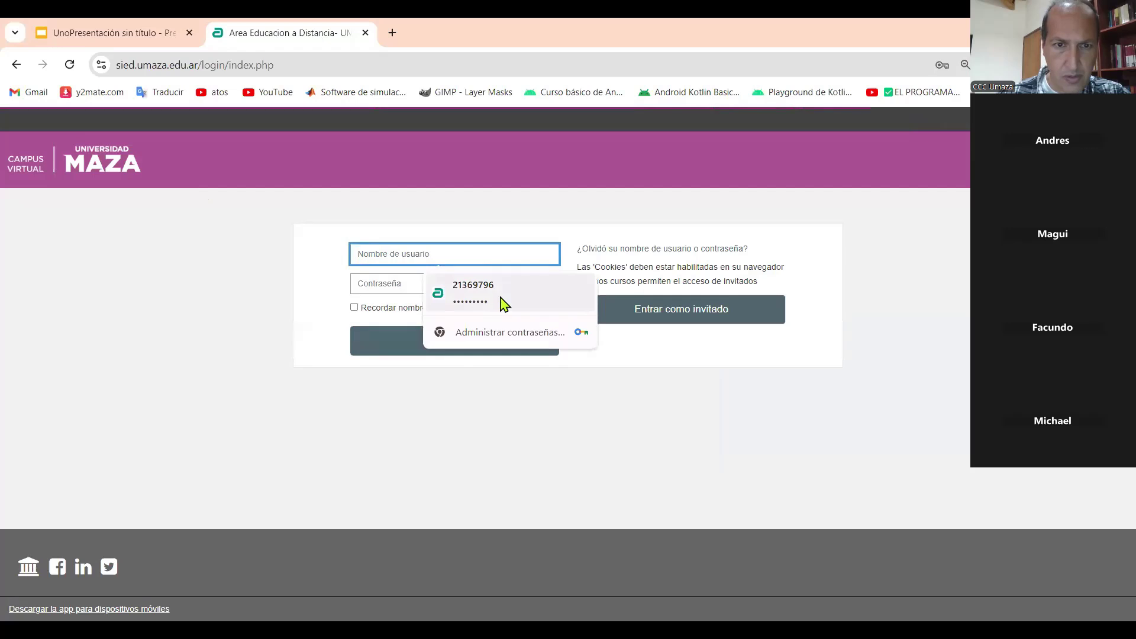
{"action": "left_click", "coordinate": [504, 353]}
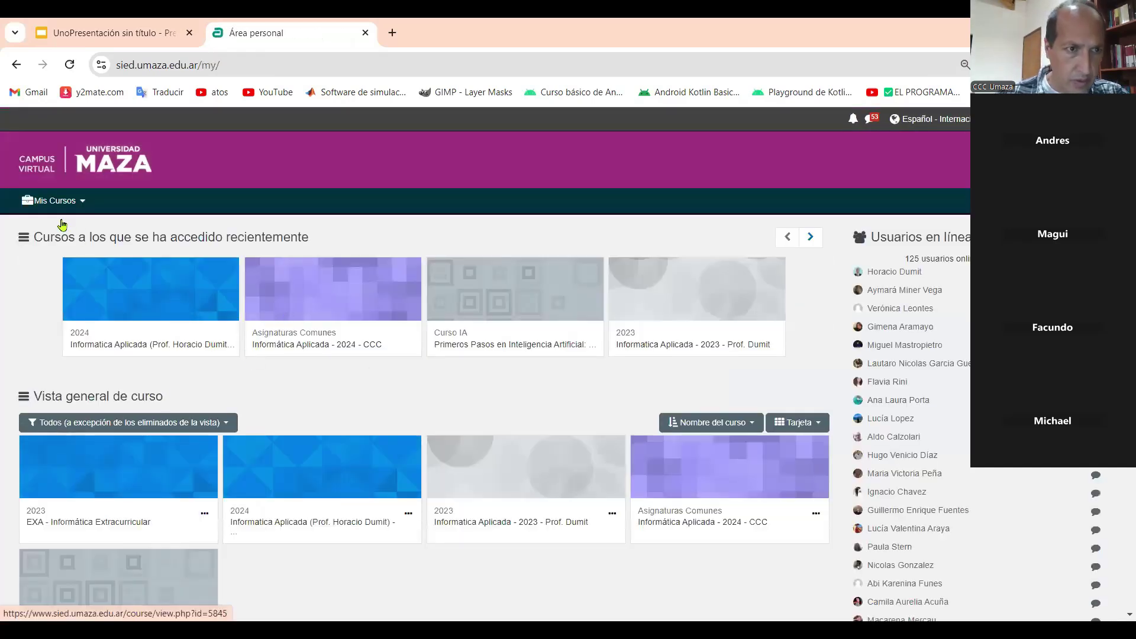
{"action": "left_click", "coordinate": [53, 200]}
{"action": "left_click", "coordinate": [67, 247]}
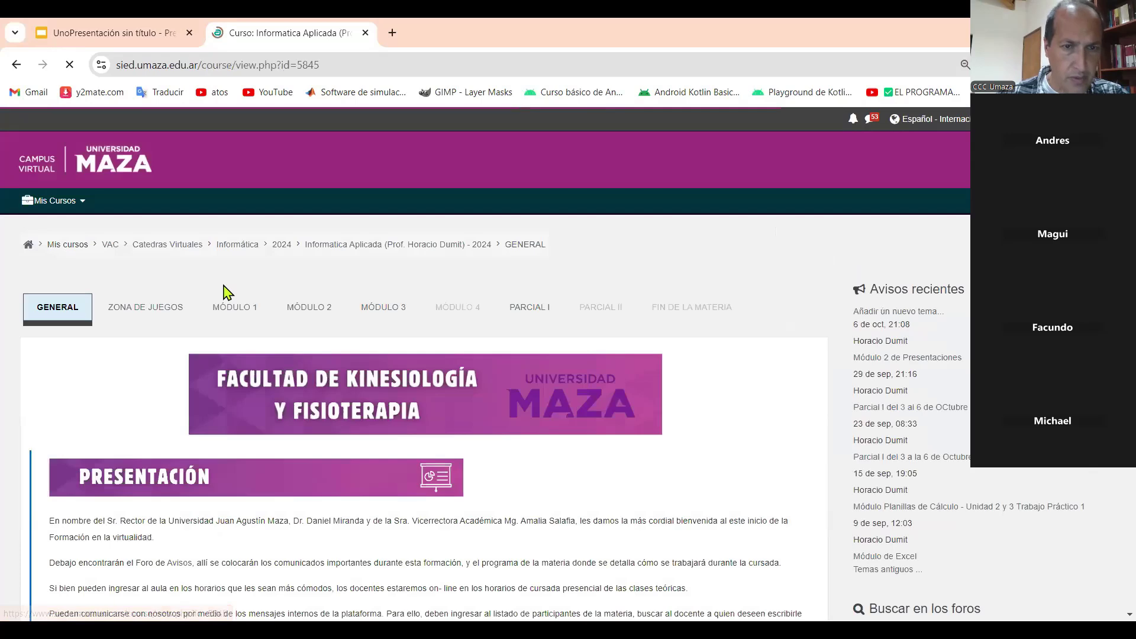
- Show the MÓDULO 2 section and browse its Mapa modular, Punto de partida and Zona de Saberes content
{"action": "scroll", "coordinate": [398, 338], "scroll_direction": "down", "scroll_amount": 3}
{"action": "scroll", "coordinate": [398, 340], "scroll_direction": "up", "scroll_amount": 3}
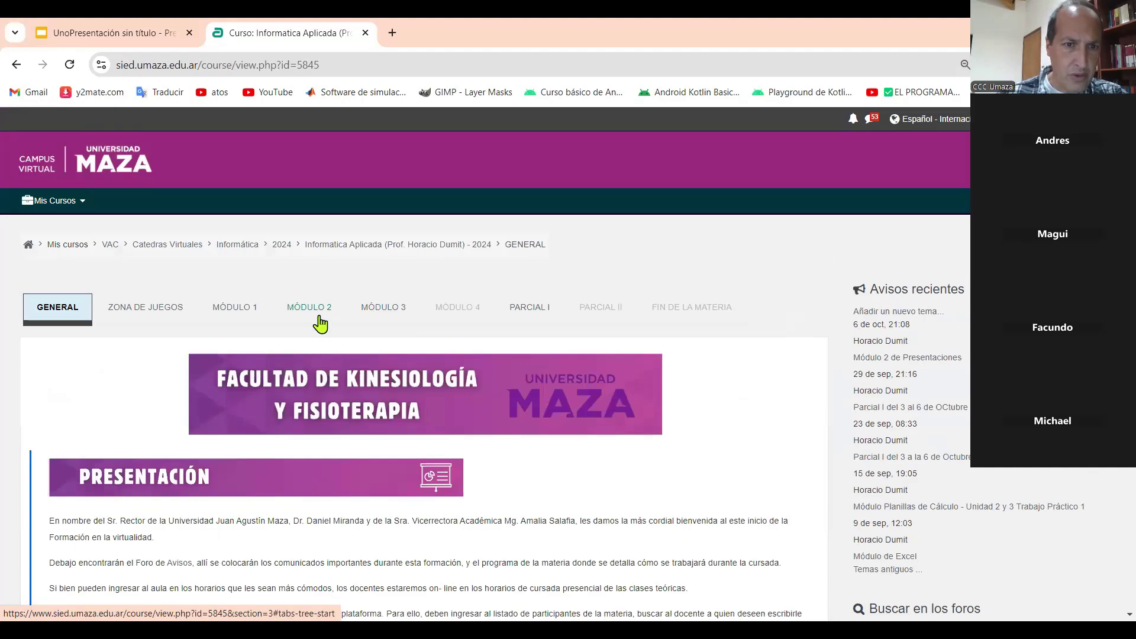
{"action": "left_click", "coordinate": [317, 321]}
{"action": "scroll", "coordinate": [317, 321], "scroll_direction": "down", "scroll_amount": 5}
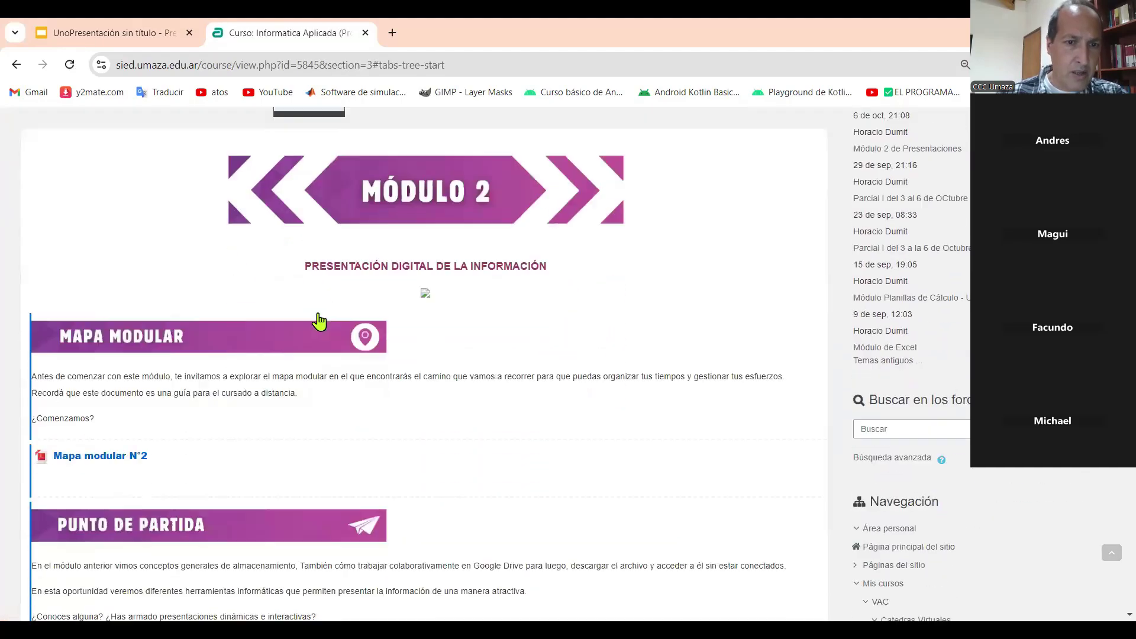
{"action": "scroll", "coordinate": [318, 320], "scroll_direction": "down", "scroll_amount": 8}
{"action": "scroll", "coordinate": [319, 320], "scroll_direction": "down", "scroll_amount": 1}
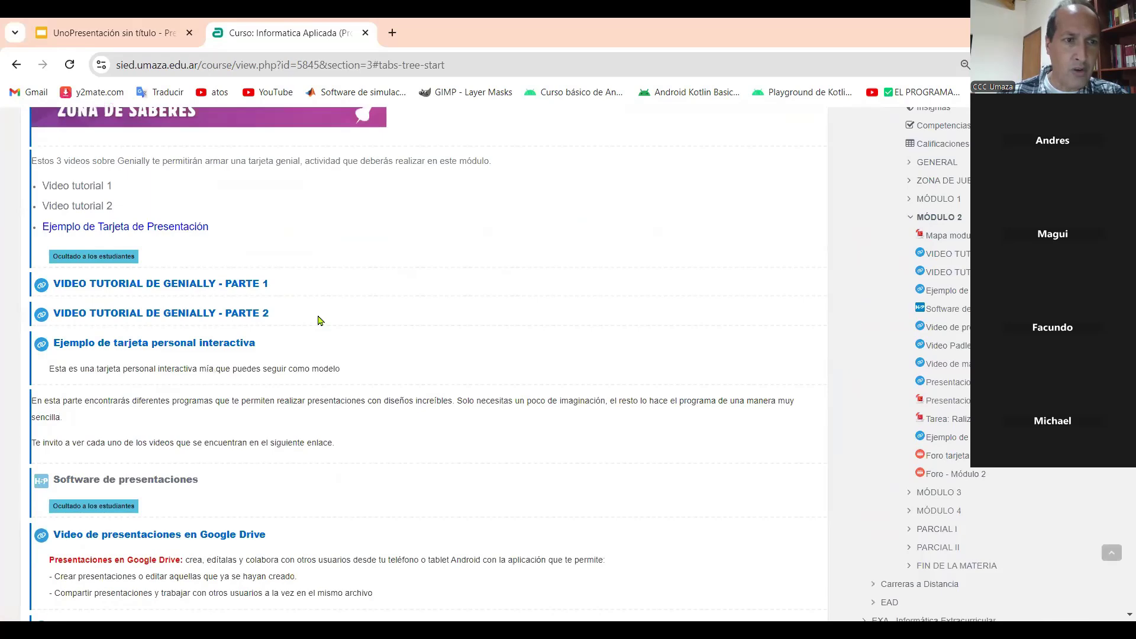
{"action": "scroll", "coordinate": [320, 321], "scroll_direction": "down", "scroll_amount": 3}
{"action": "scroll", "coordinate": [541, 305], "scroll_direction": "up", "scroll_amount": 4}
{"action": "scroll", "coordinate": [962, 308], "scroll_direction": "up", "scroll_amount": 1}
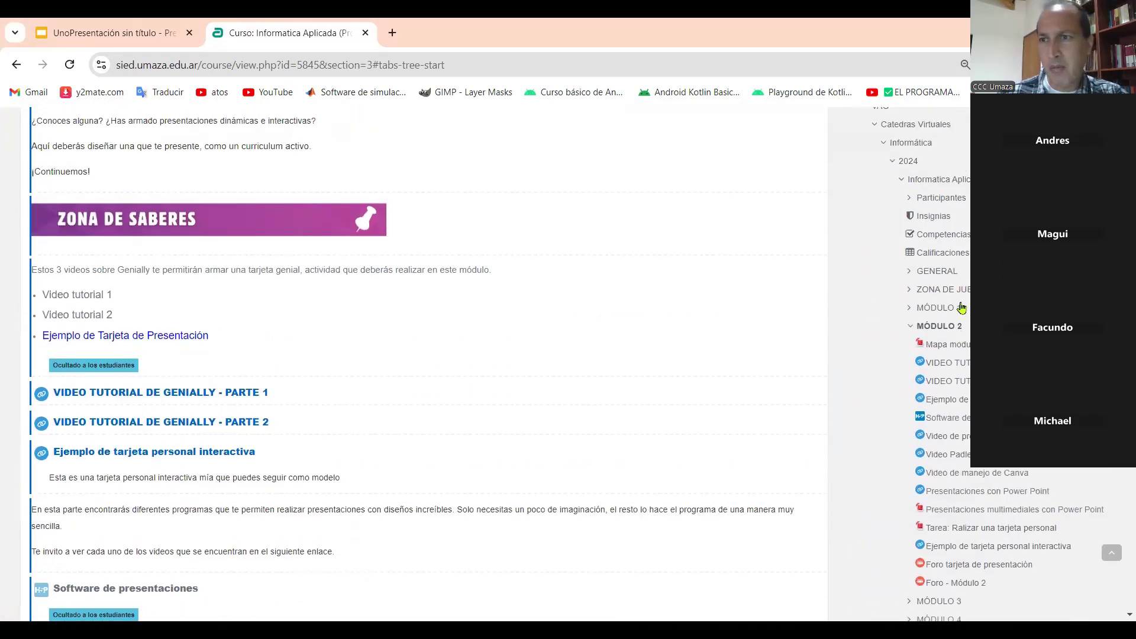
{"action": "scroll", "coordinate": [962, 308], "scroll_direction": "up", "scroll_amount": 5}
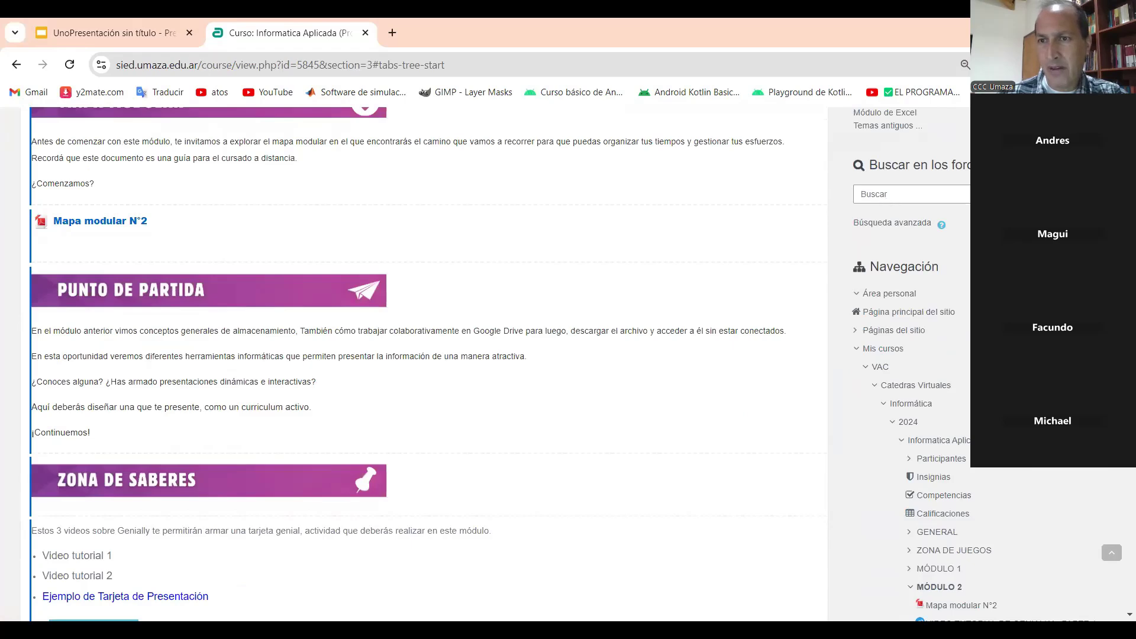
{"action": "scroll", "coordinate": [486, 281], "scroll_direction": "up", "scroll_amount": 8}
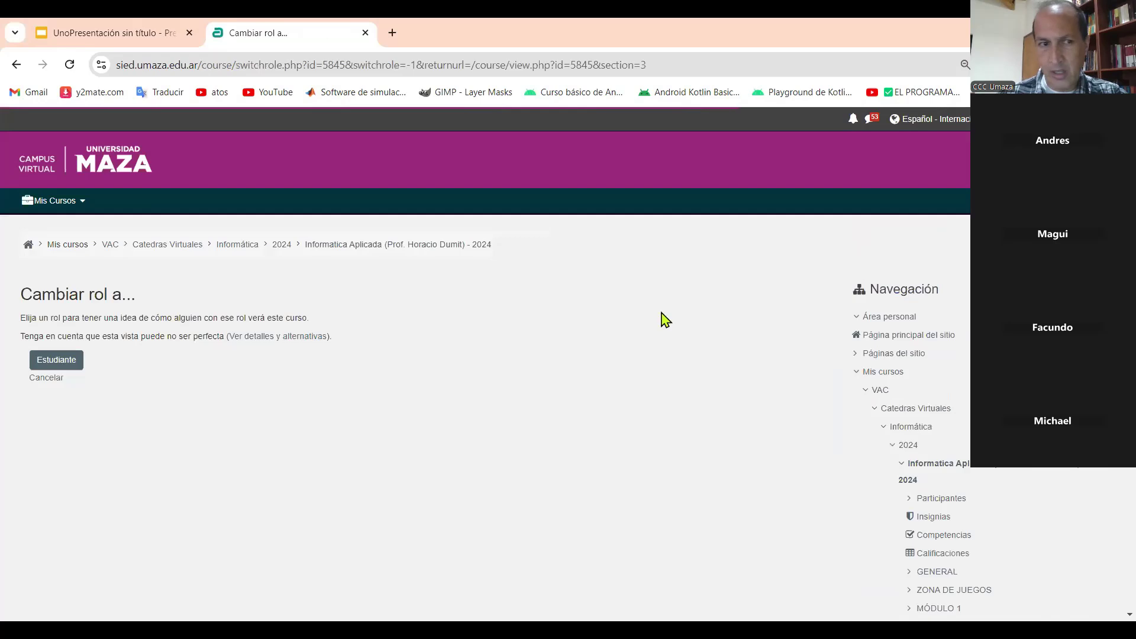
- Switch the course view to the Estudiante role and scroll down through Módulo 2
{"action": "left_click", "coordinate": [54, 361]}
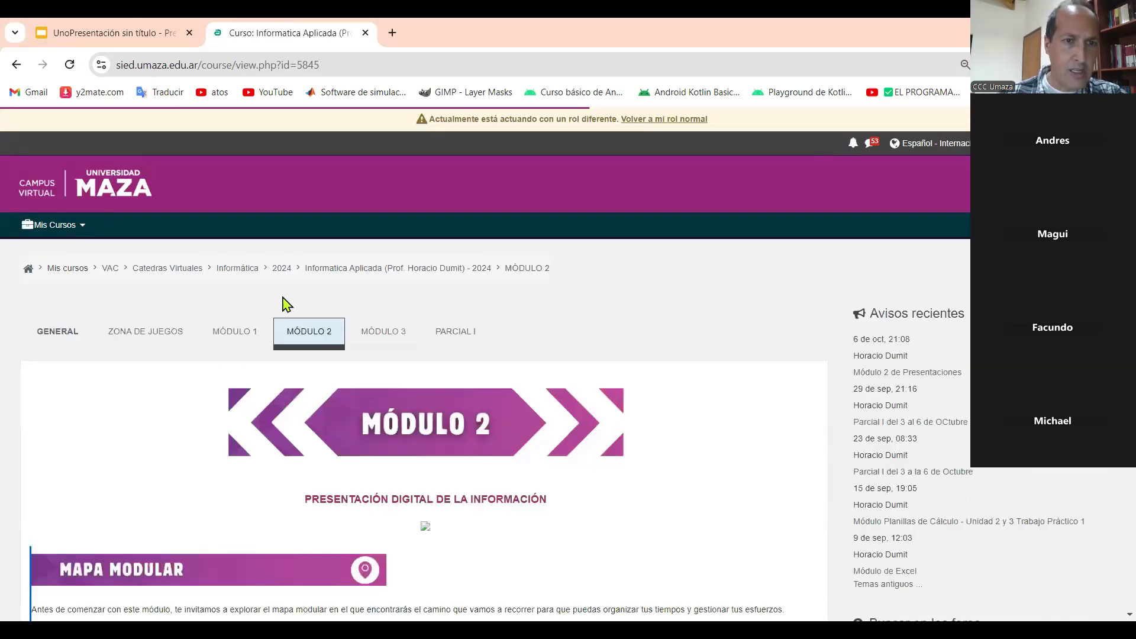
{"action": "scroll", "coordinate": [296, 308], "scroll_direction": "down", "scroll_amount": 5}
{"action": "scroll", "coordinate": [370, 308], "scroll_direction": "down", "scroll_amount": 3}
{"action": "scroll", "coordinate": [388, 329], "scroll_direction": "down", "scroll_amount": 1}
{"action": "scroll", "coordinate": [426, 444], "scroll_direction": "down", "scroll_amount": 1}
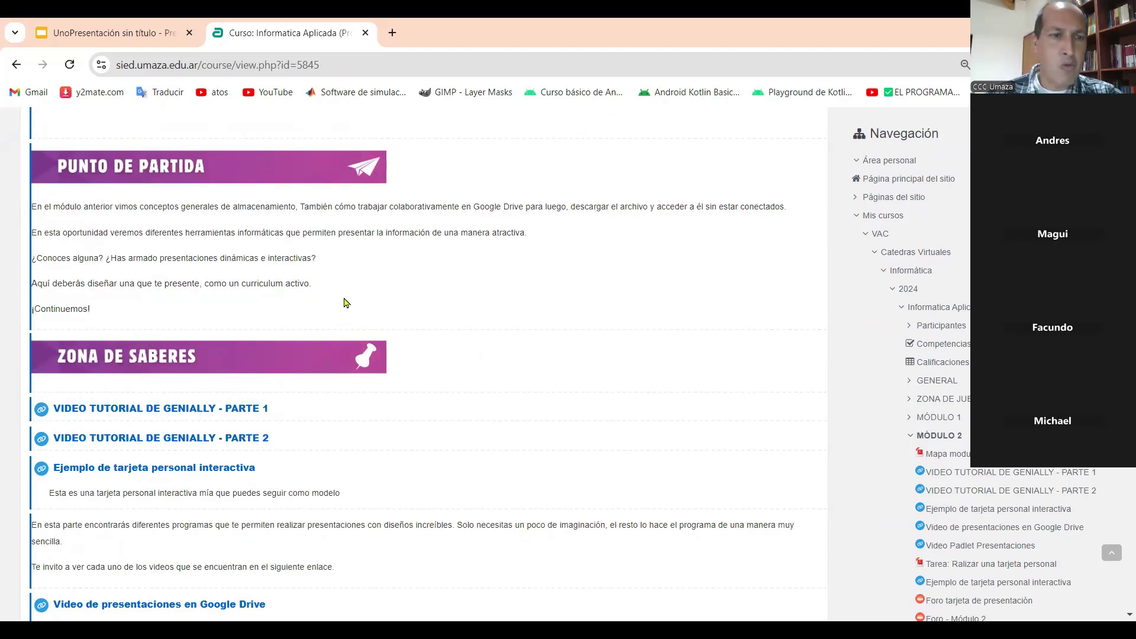
{"action": "scroll", "coordinate": [295, 322], "scroll_direction": "down", "scroll_amount": 4}
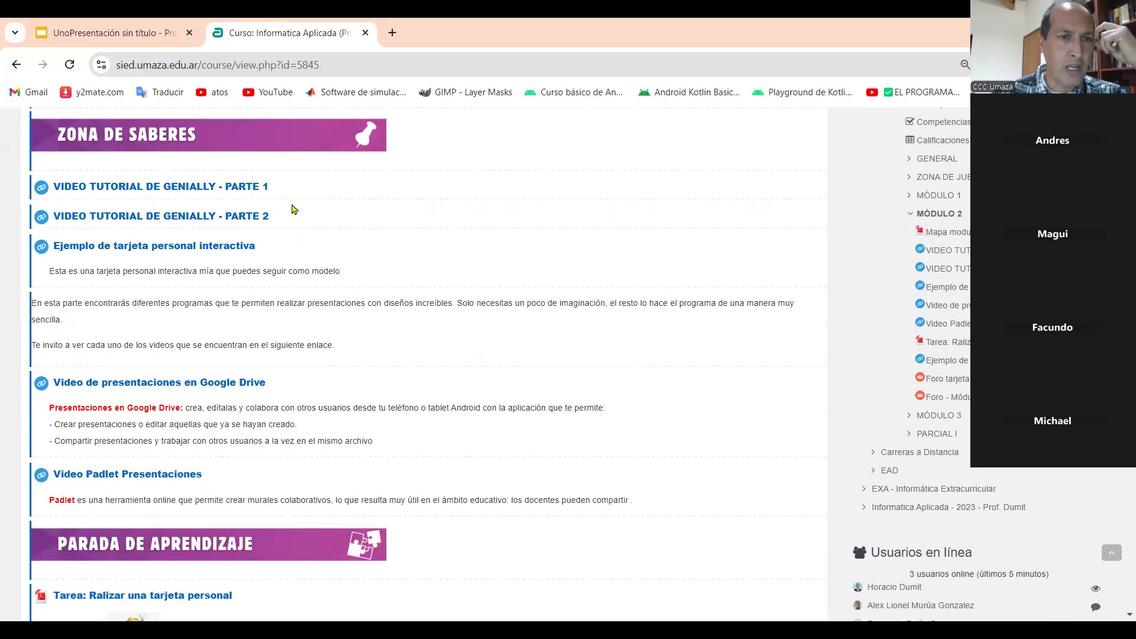
{"action": "scroll", "coordinate": [272, 308], "scroll_direction": "down", "scroll_amount": 1}
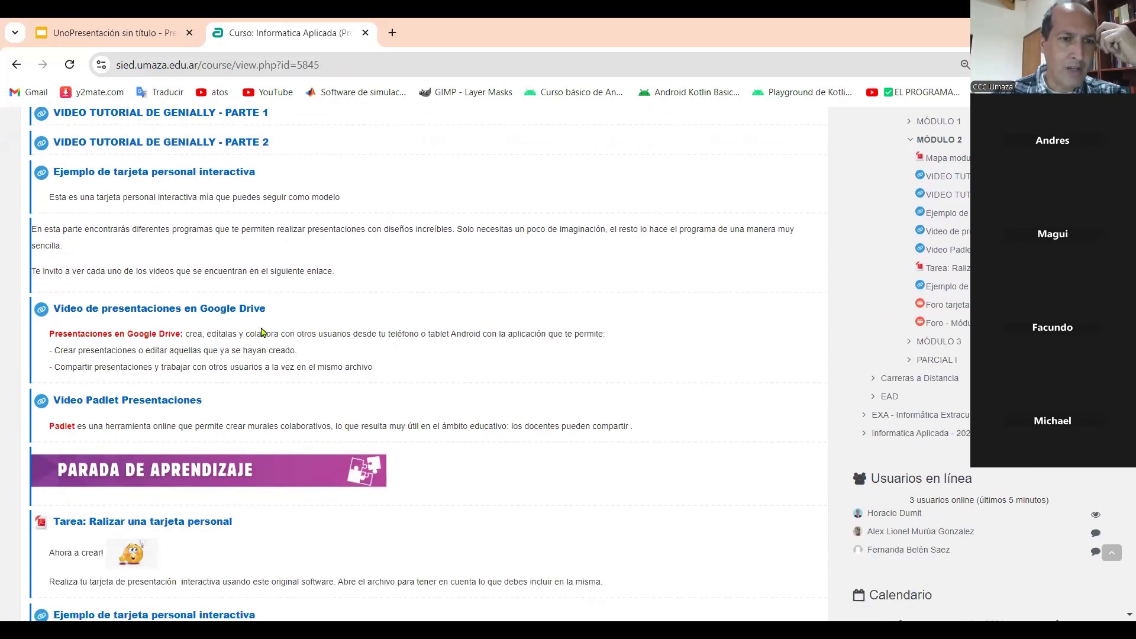
- Scroll down to Foro - Módulo 2 and back up to the Mapa modular N°2 document
{"action": "scroll", "coordinate": [397, 314], "scroll_direction": "up", "scroll_amount": 2}
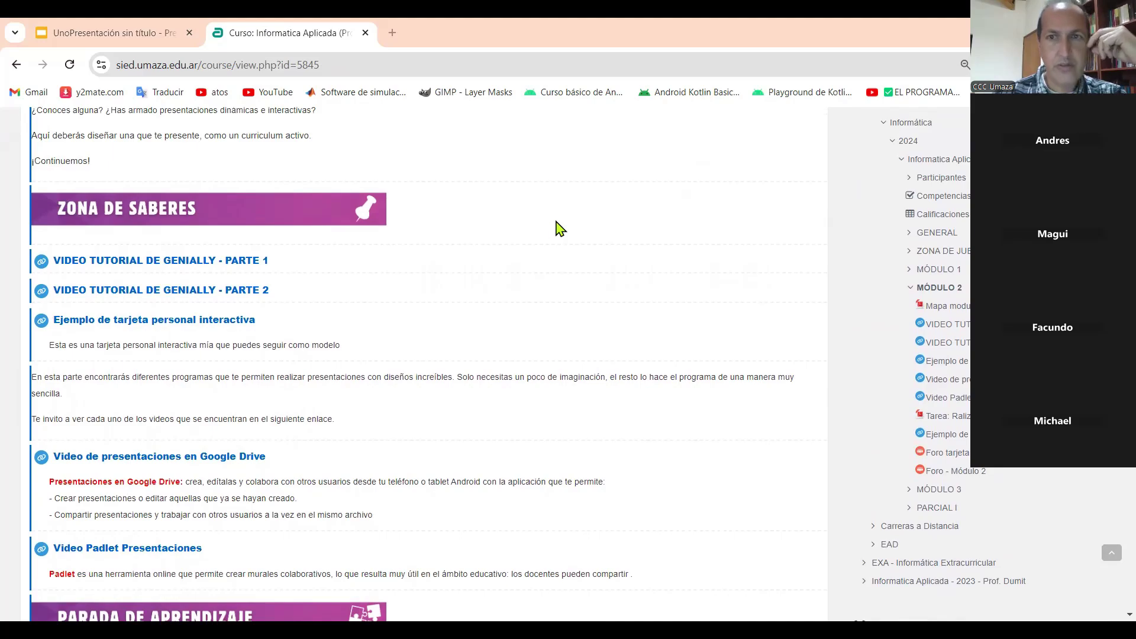
{"action": "scroll", "coordinate": [355, 290], "scroll_direction": "down", "scroll_amount": 5}
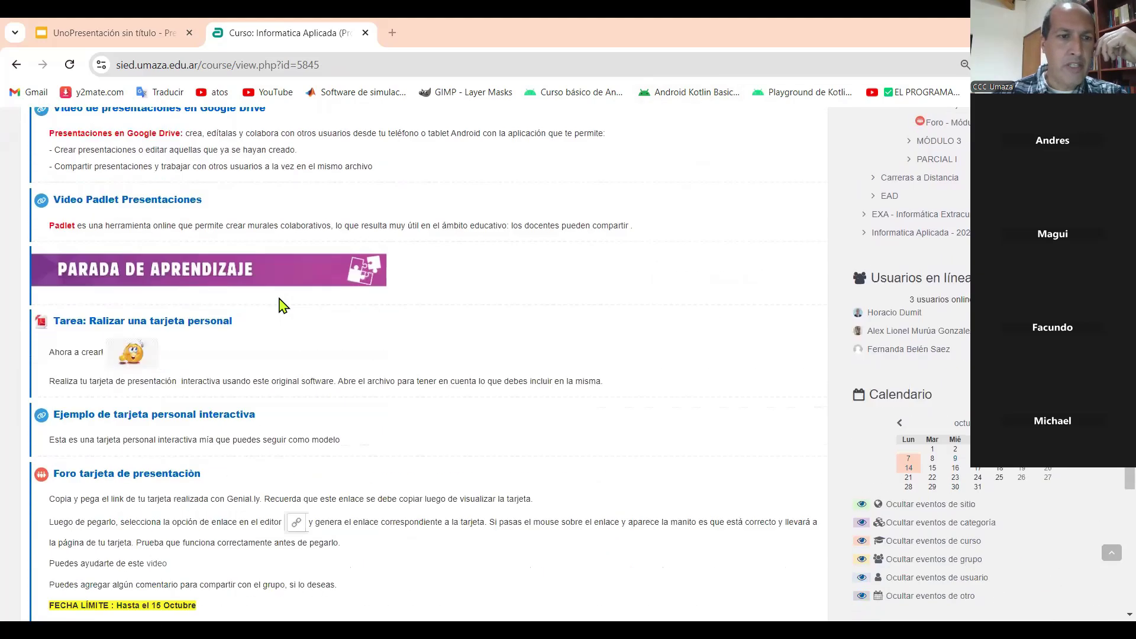
{"action": "scroll", "coordinate": [260, 322], "scroll_direction": "down", "scroll_amount": 10}
{"action": "scroll", "coordinate": [213, 343], "scroll_direction": "down", "scroll_amount": 3}
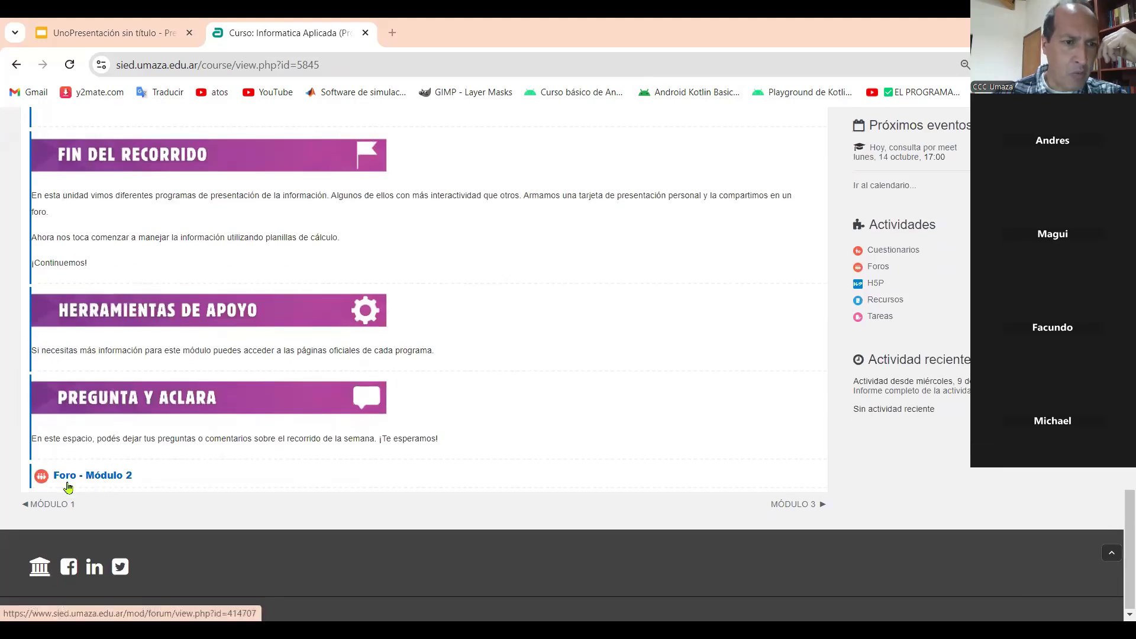
{"action": "scroll", "coordinate": [538, 375], "scroll_direction": "up", "scroll_amount": 4}
{"action": "scroll", "coordinate": [545, 295], "scroll_direction": "up", "scroll_amount": 4}
{"action": "scroll", "coordinate": [546, 294], "scroll_direction": "up", "scroll_amount": 6}
{"action": "scroll", "coordinate": [545, 294], "scroll_direction": "up", "scroll_amount": 5}
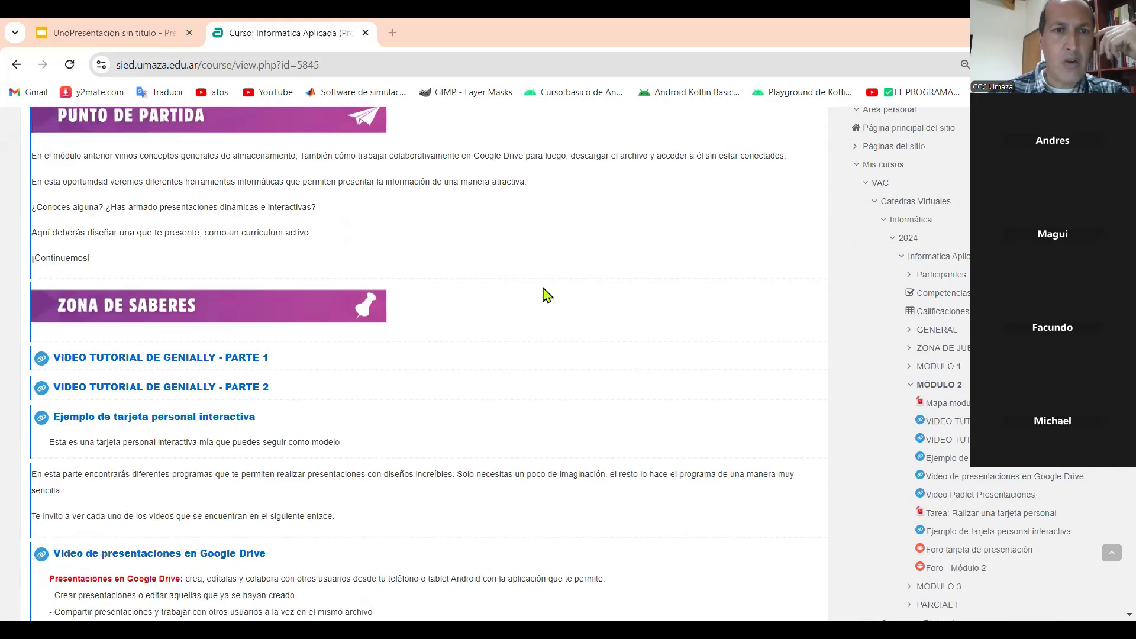
{"action": "scroll", "coordinate": [545, 294], "scroll_direction": "up", "scroll_amount": 3}
{"action": "scroll", "coordinate": [545, 294], "scroll_direction": "up", "scroll_amount": 3}
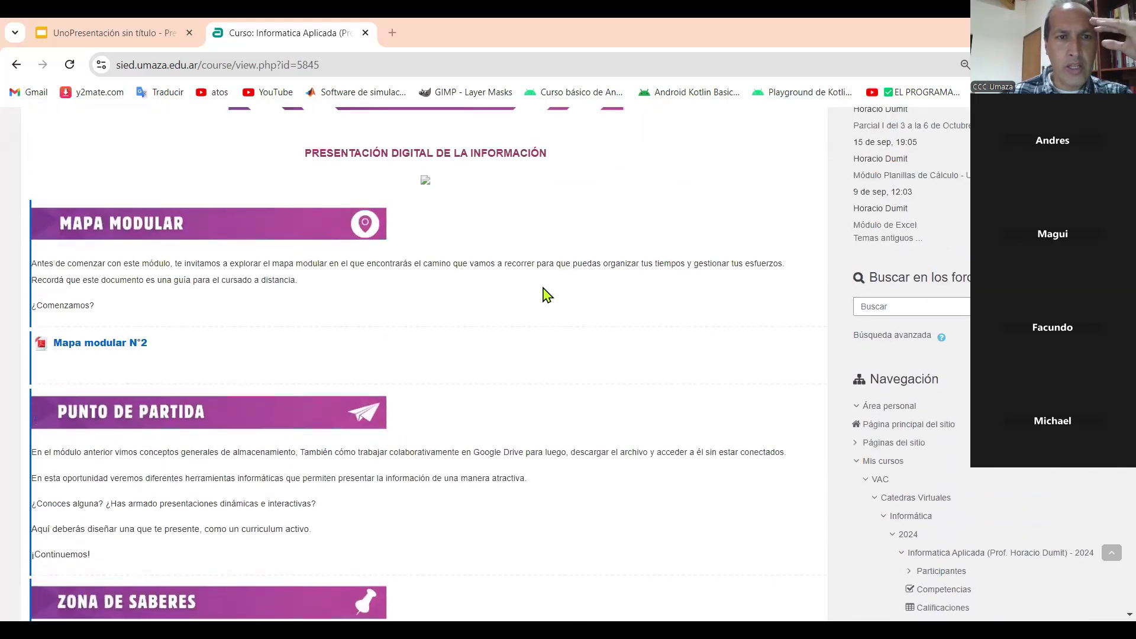
{"action": "scroll", "coordinate": [546, 295], "scroll_direction": "up", "scroll_amount": 3}
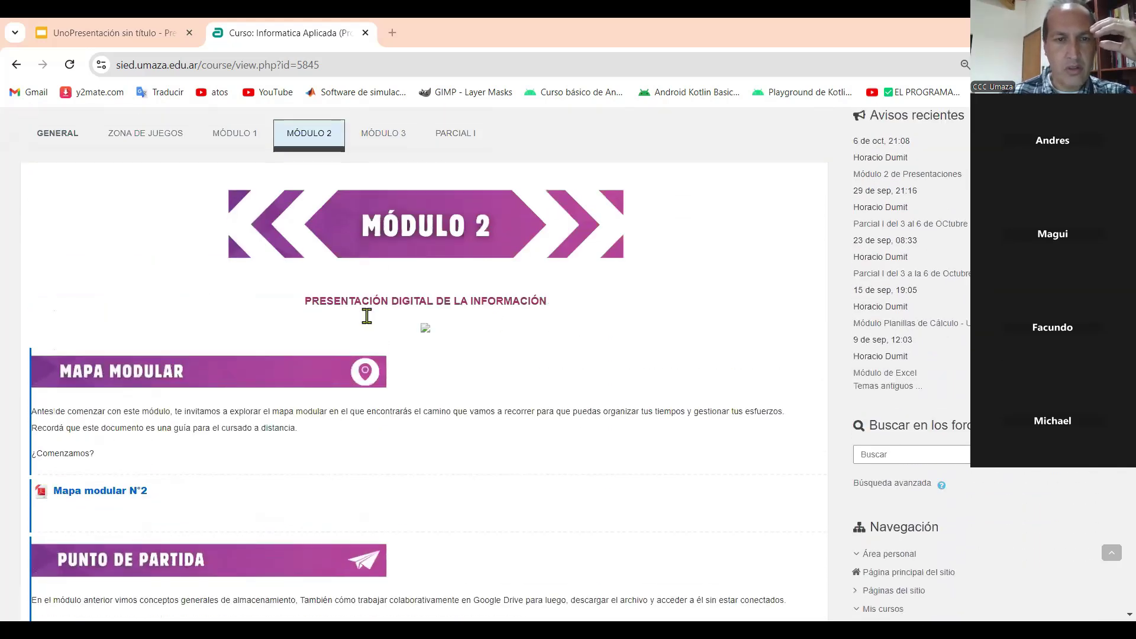